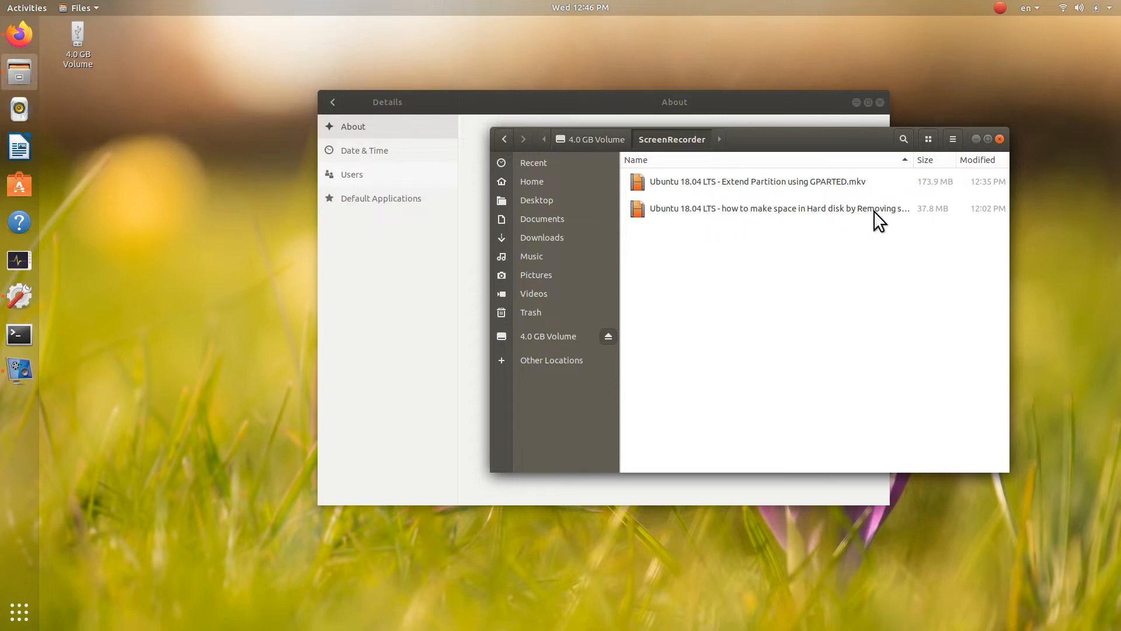
Step: Widen the Name column and the file manager window to show the full video file names in the ScreenRecorder folder
double_click(915, 159)
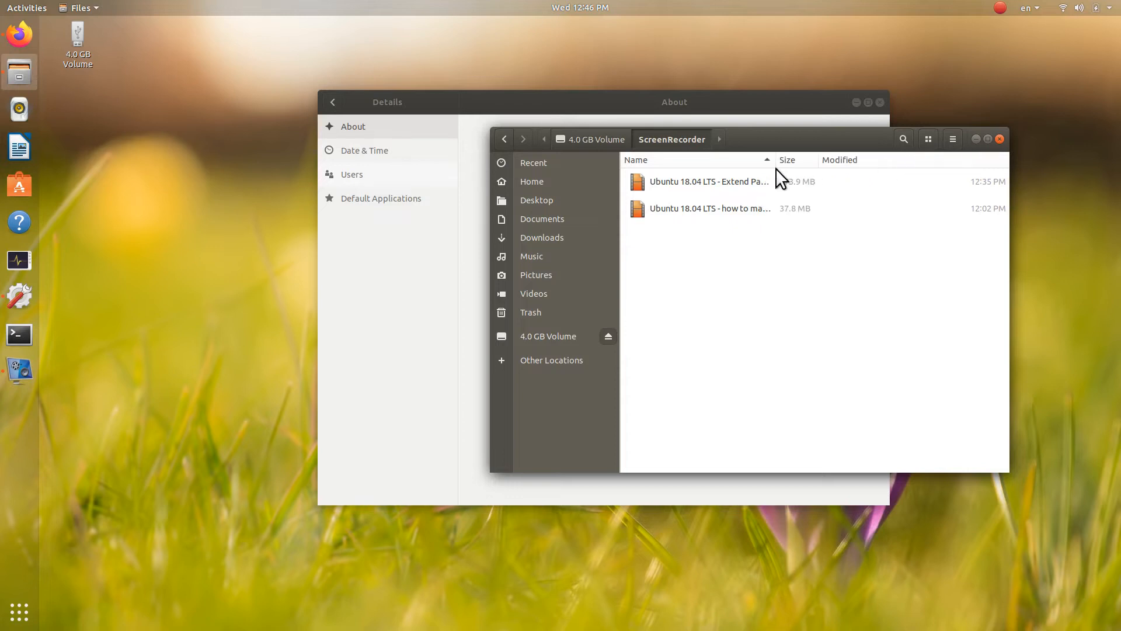
drag(776, 164, 1061, 178)
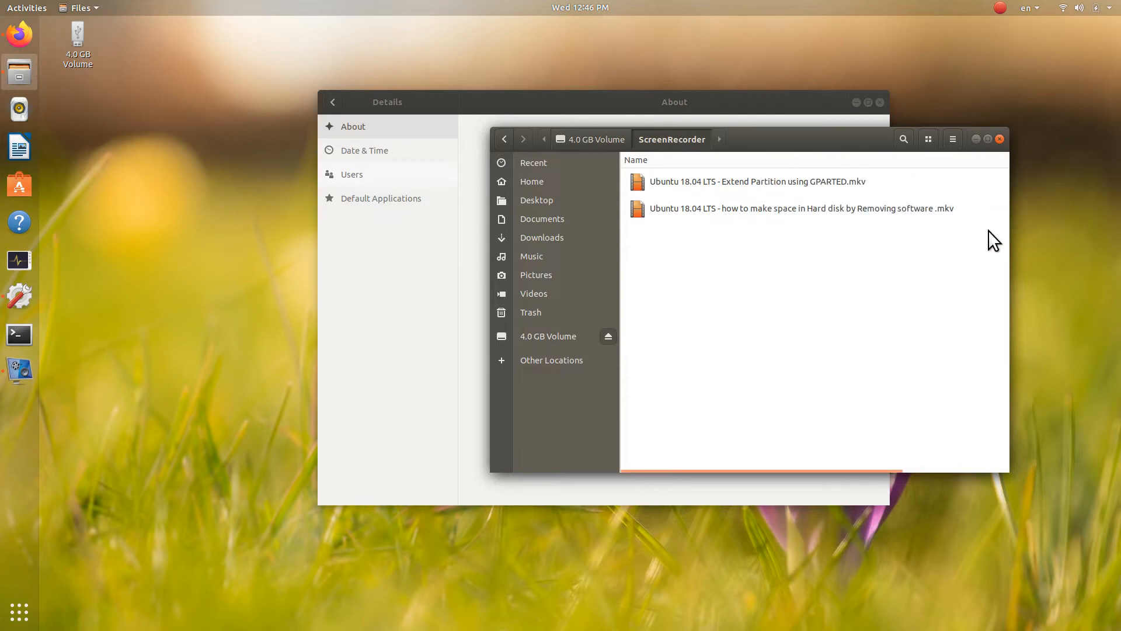
drag(1004, 230, 1101, 230)
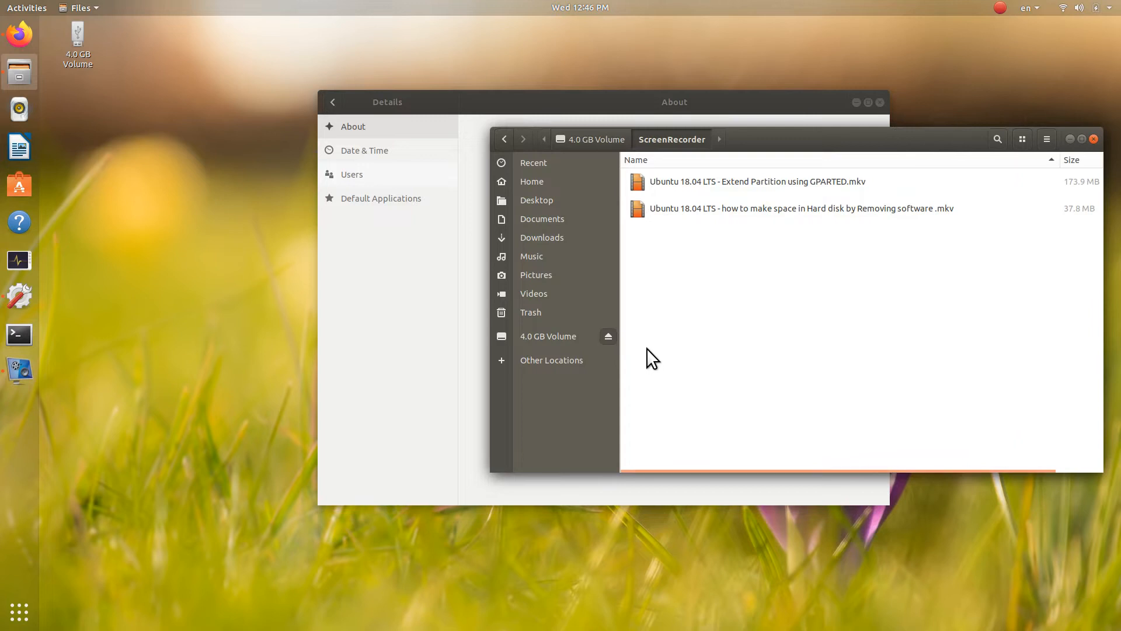
Step: Switch to Firefox, reload the YouTube home page and start a new video upload
click(16, 36)
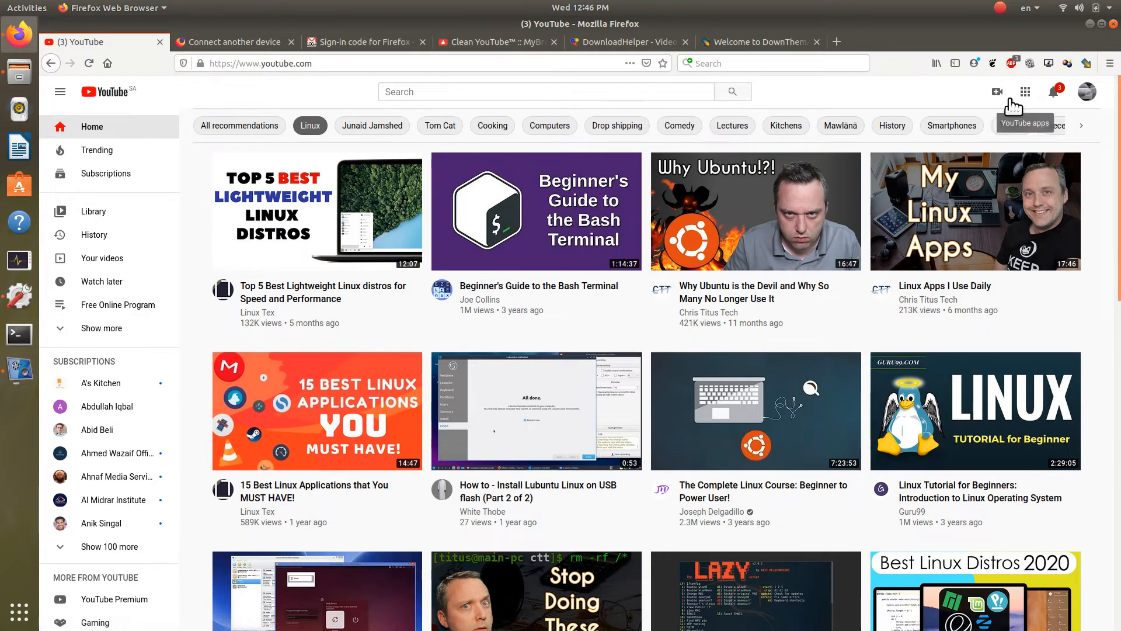
click(108, 93)
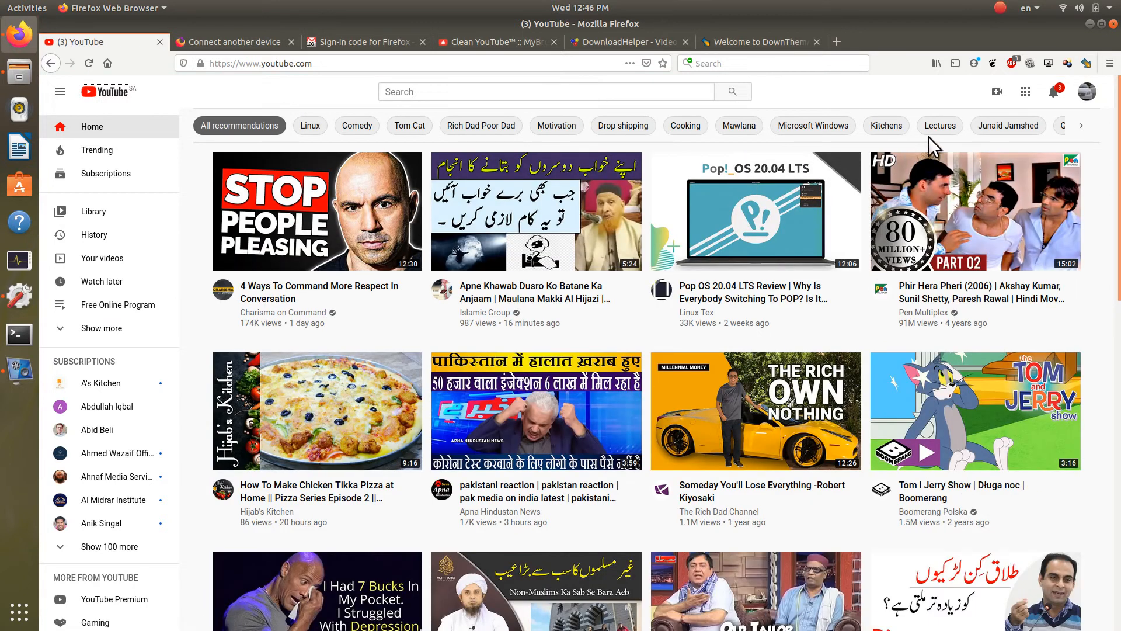
click(997, 92)
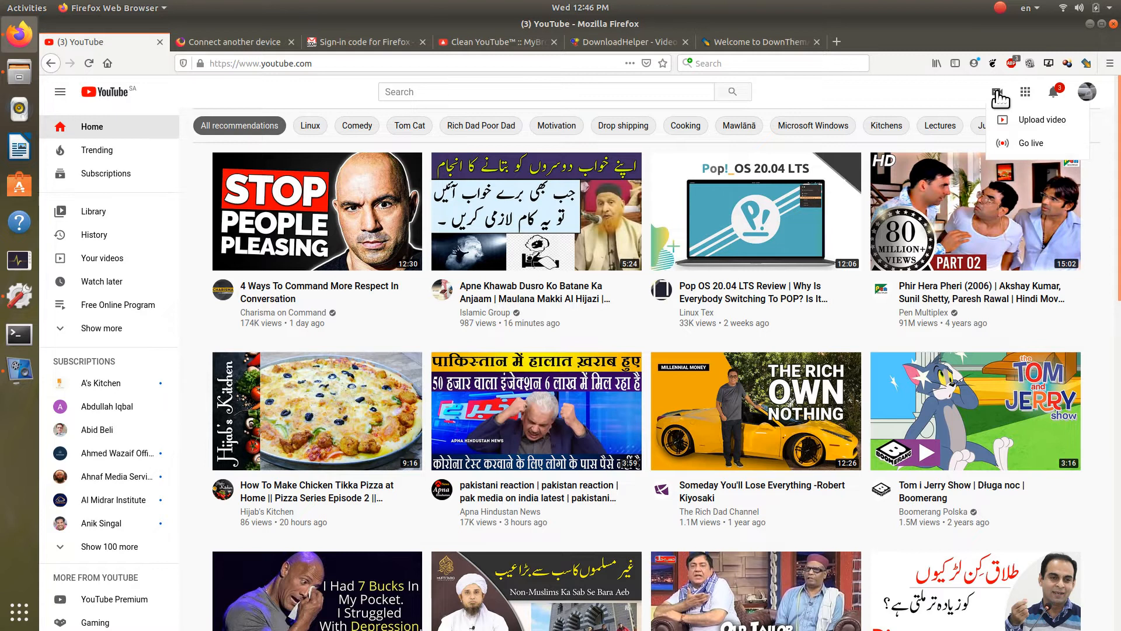
click(1048, 122)
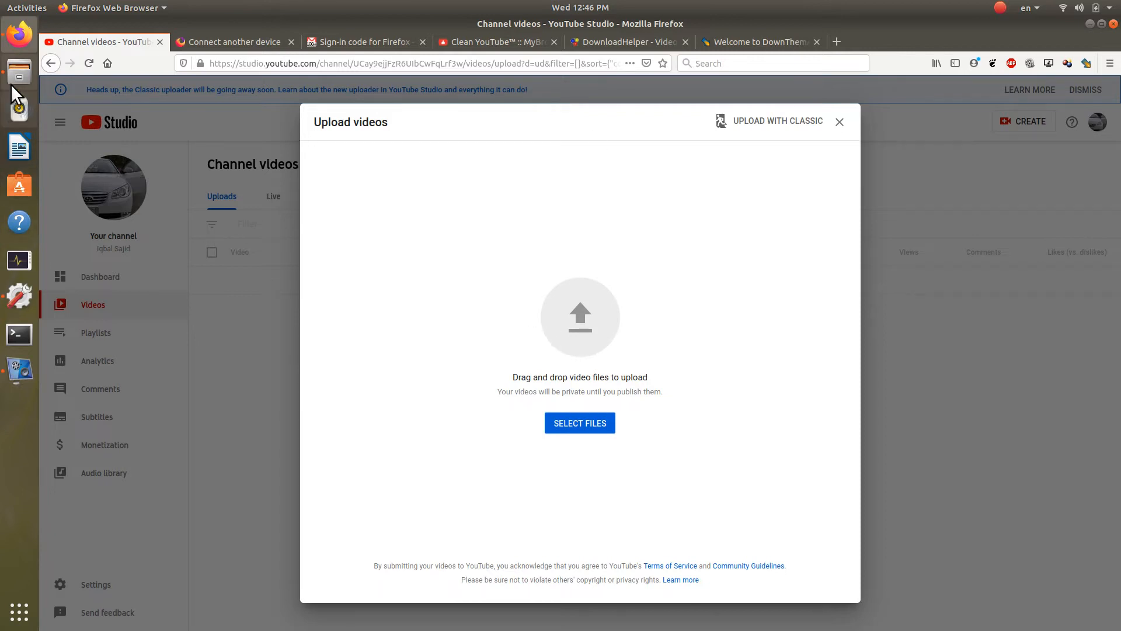
click(597, 432)
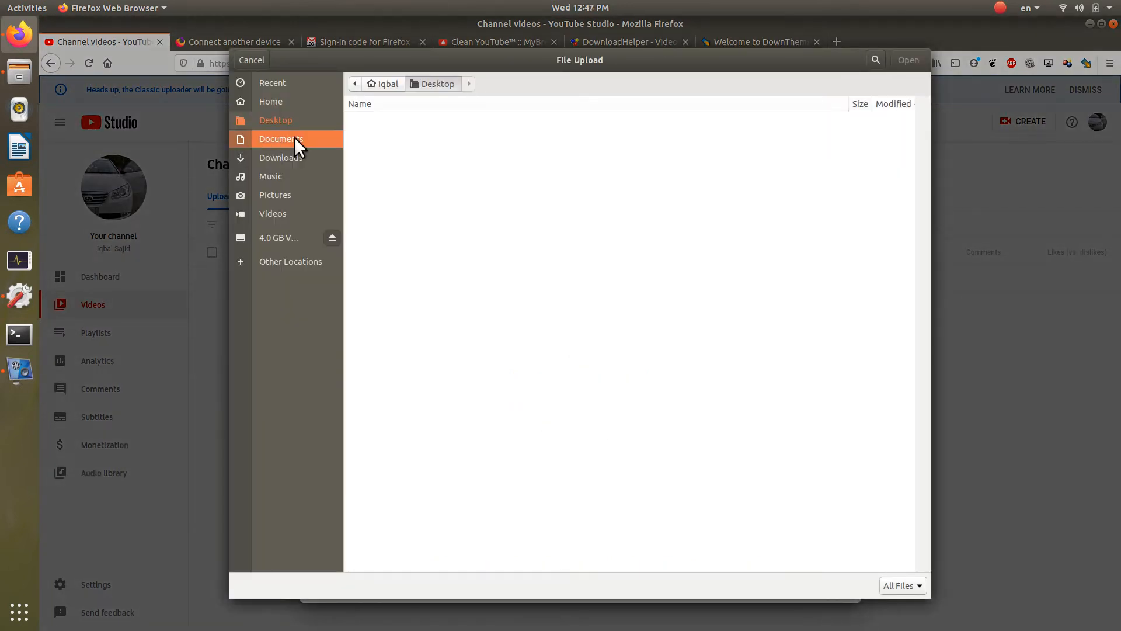
click(285, 237)
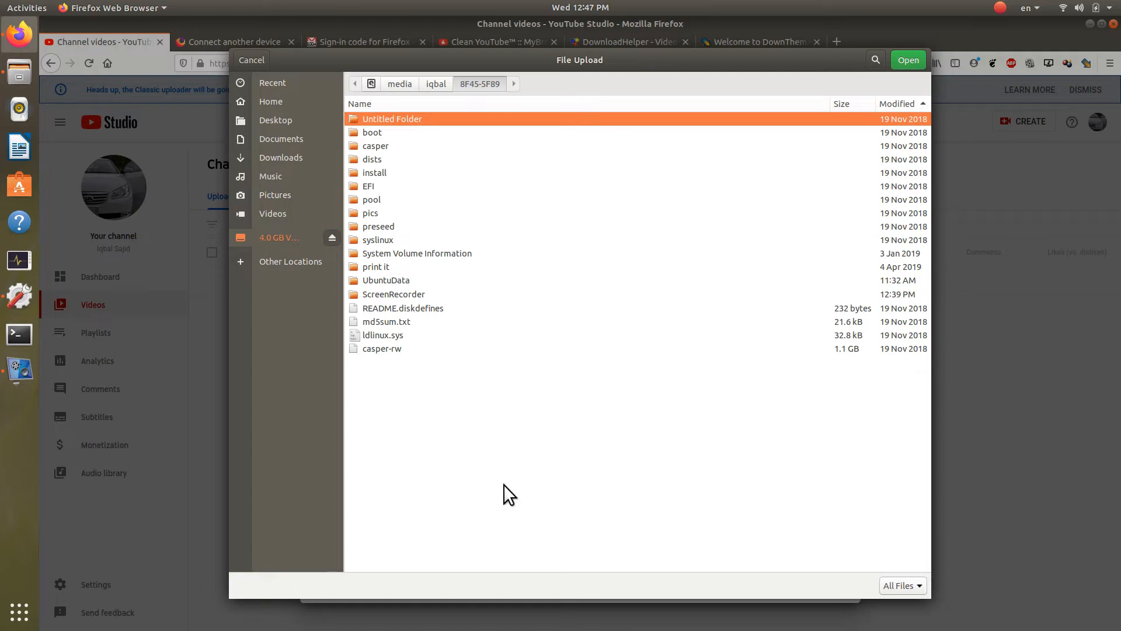
double_click(410, 295)
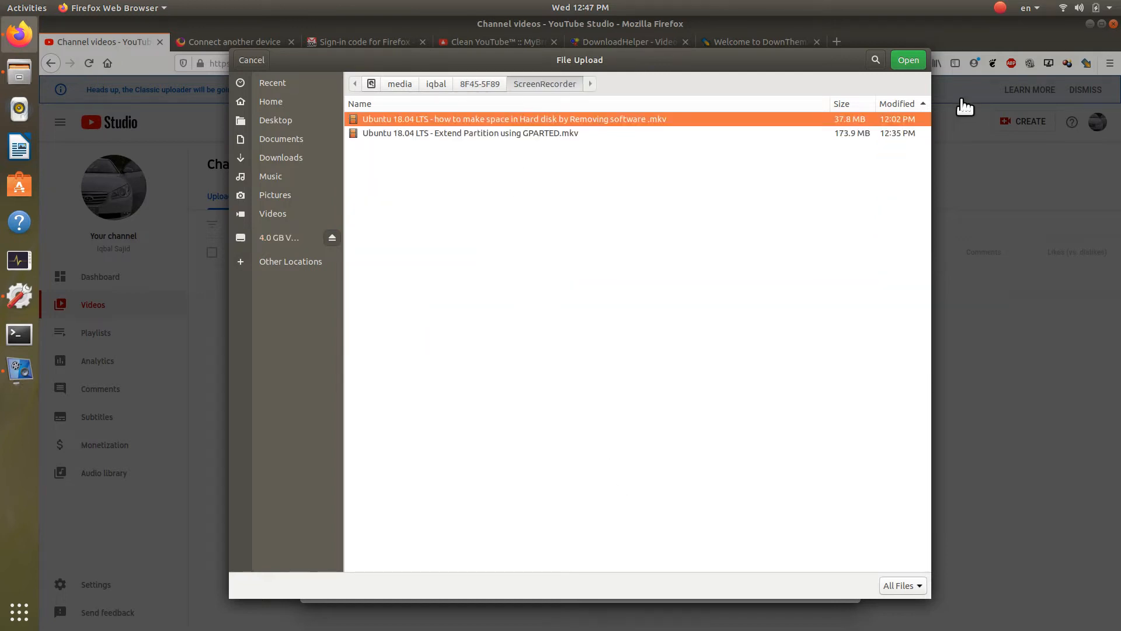
click(251, 60)
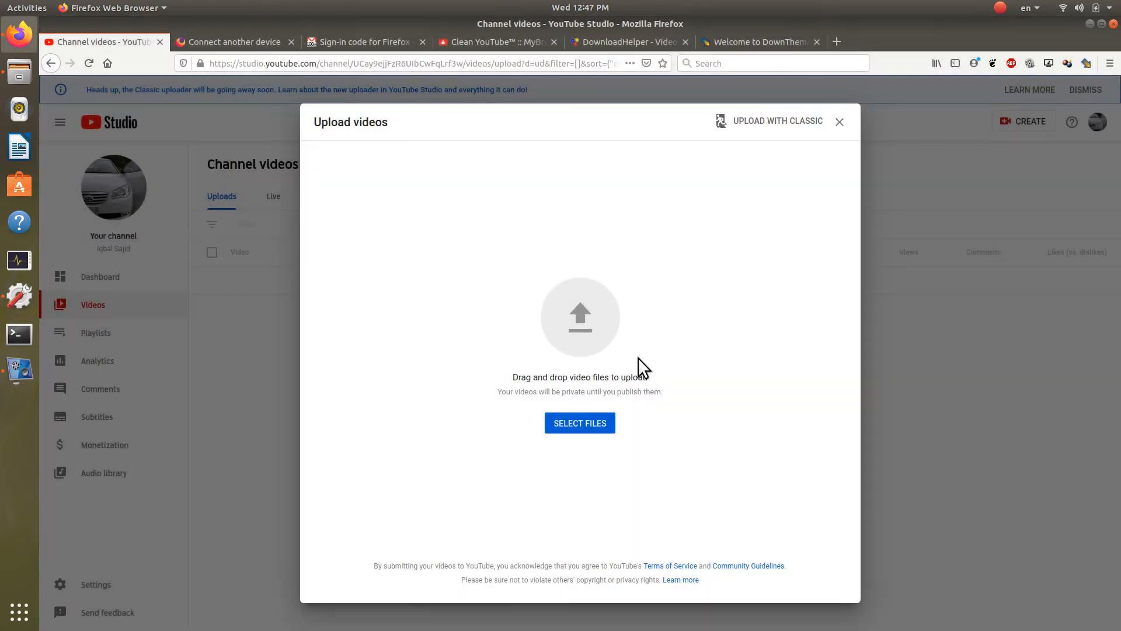
Step: Switch to the Files window and add both .mkv videos from the ScreenRecorder folder to the YouTube upload
click(19, 66)
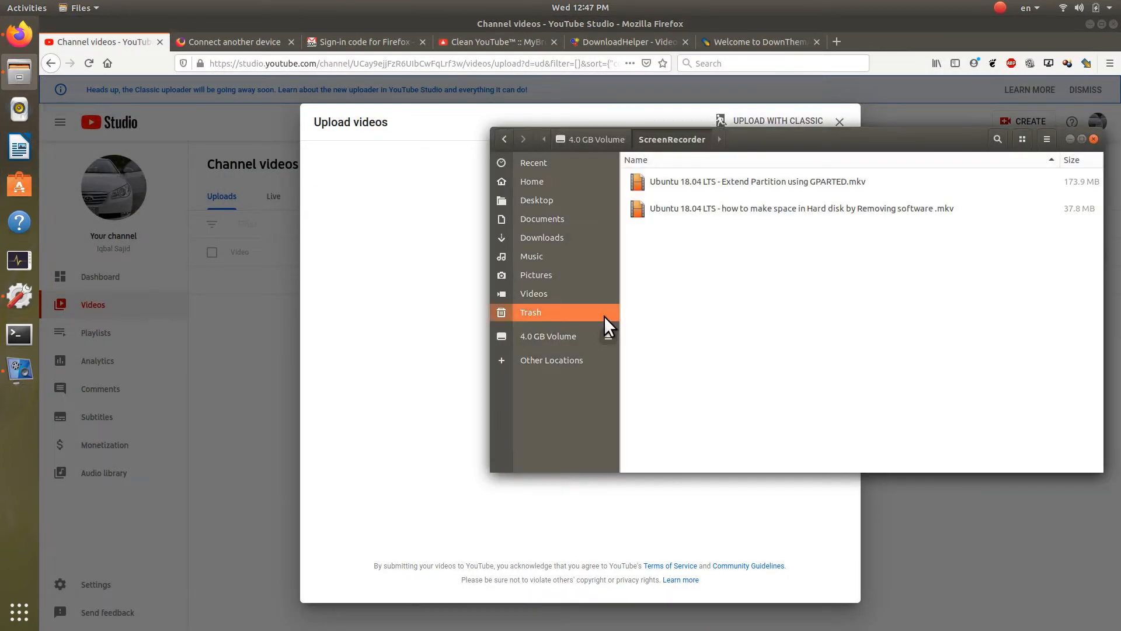
drag(836, 137, 998, 114)
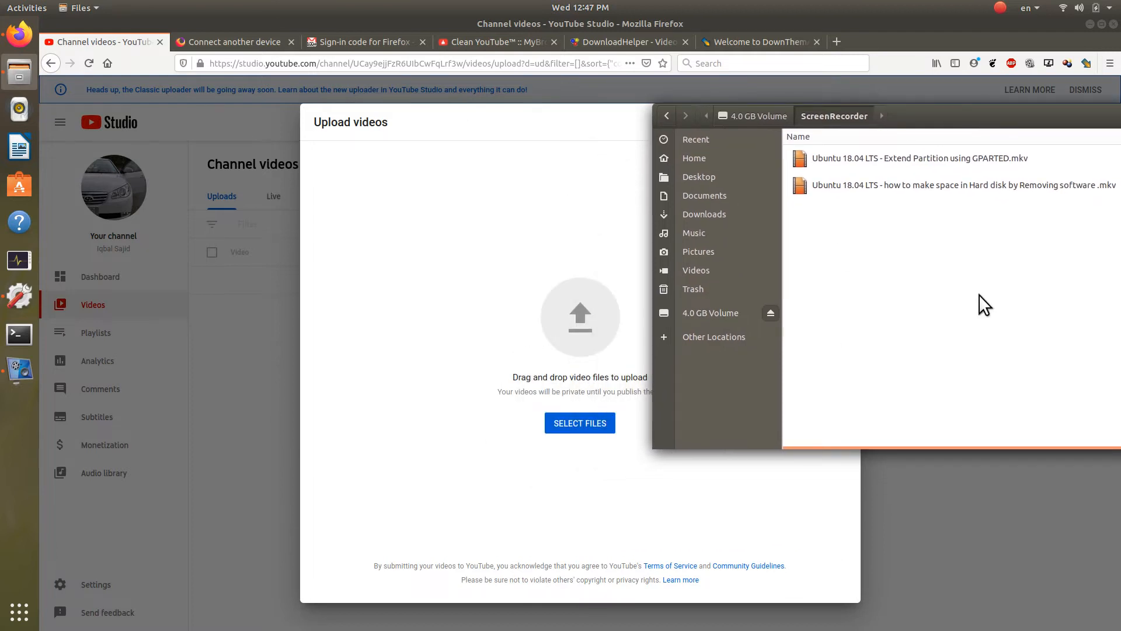
key(ctrl+a)
drag(974, 181, 402, 309)
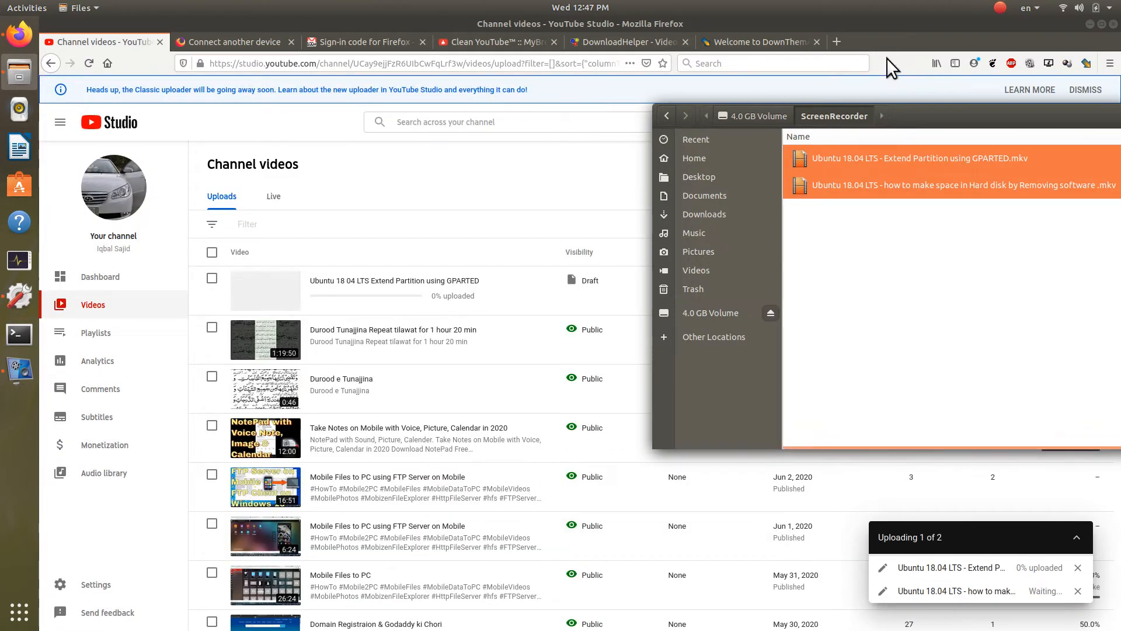
Step: Return to Firefox, open the GPARTED video's draft and change its title to "Extend Partition using GPARTED on Ubuntu 18 04 LTS"
click(892, 37)
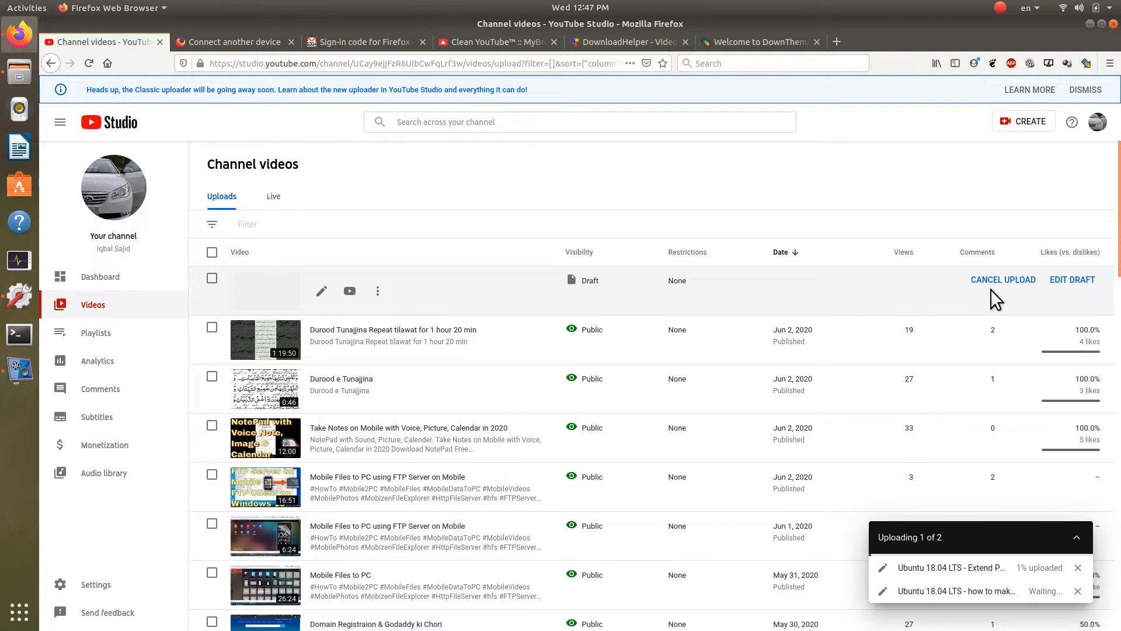
click(1085, 287)
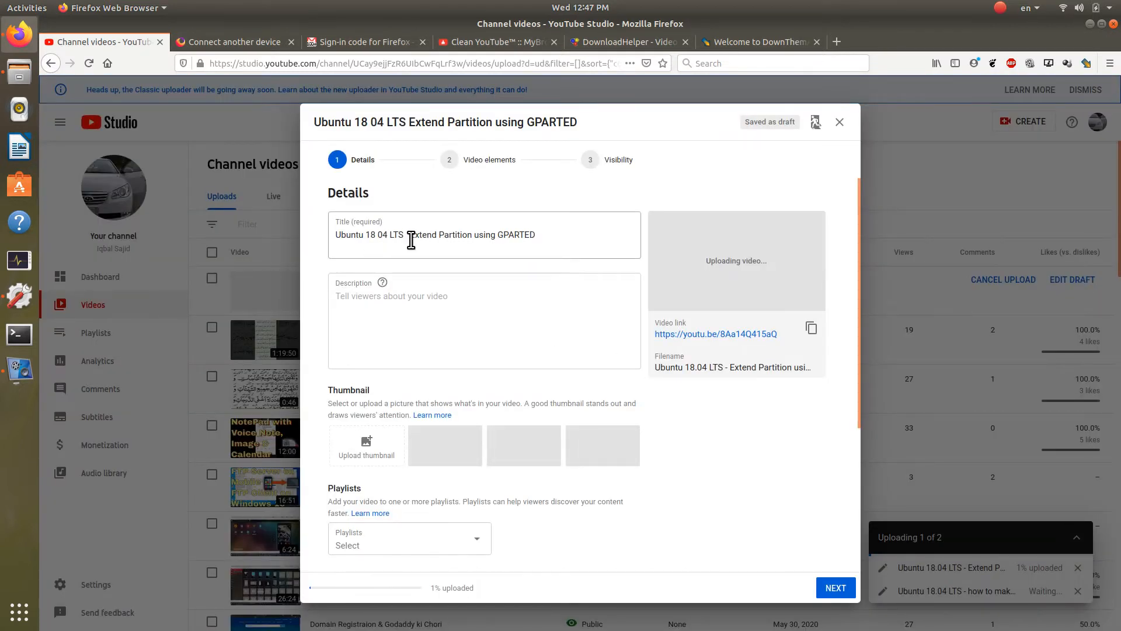
drag(411, 240, 327, 239)
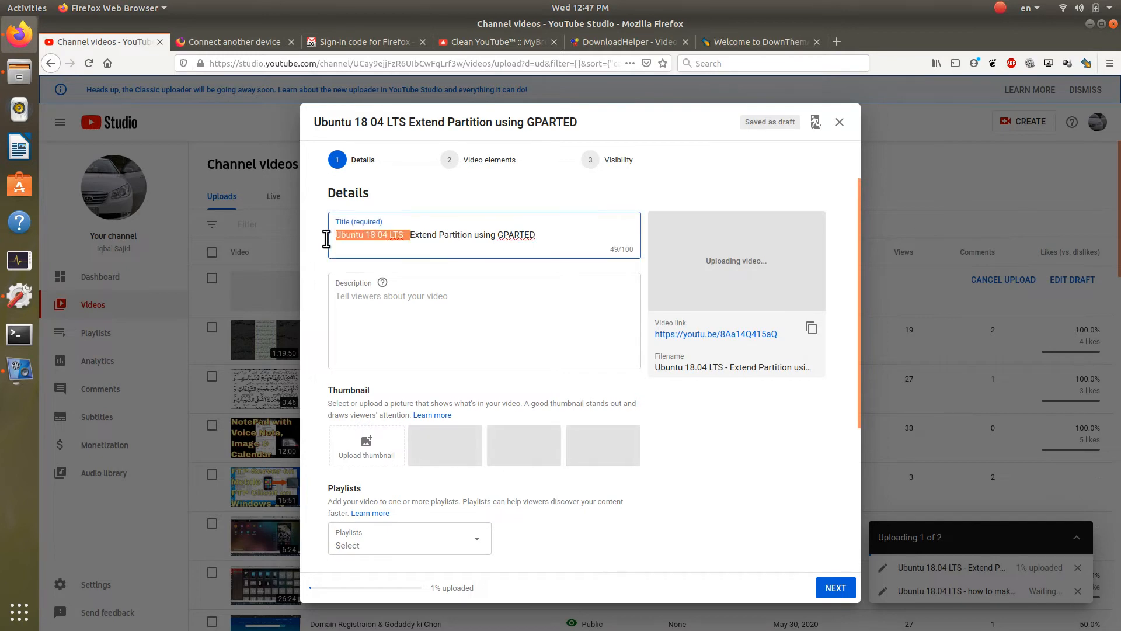
key(BackSpace)
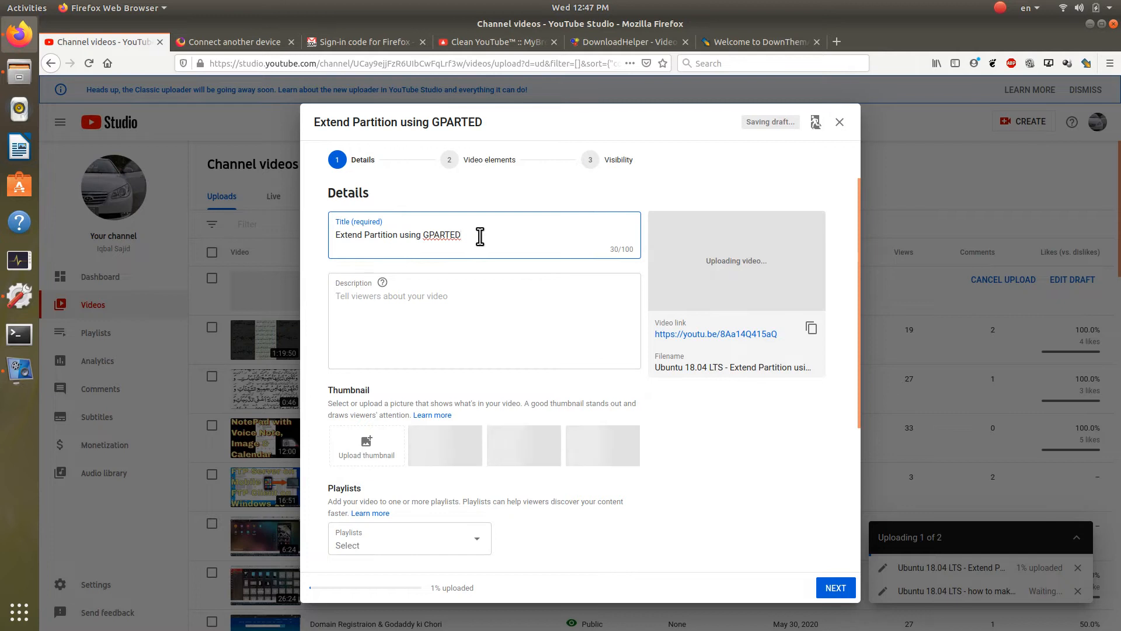
text(on)
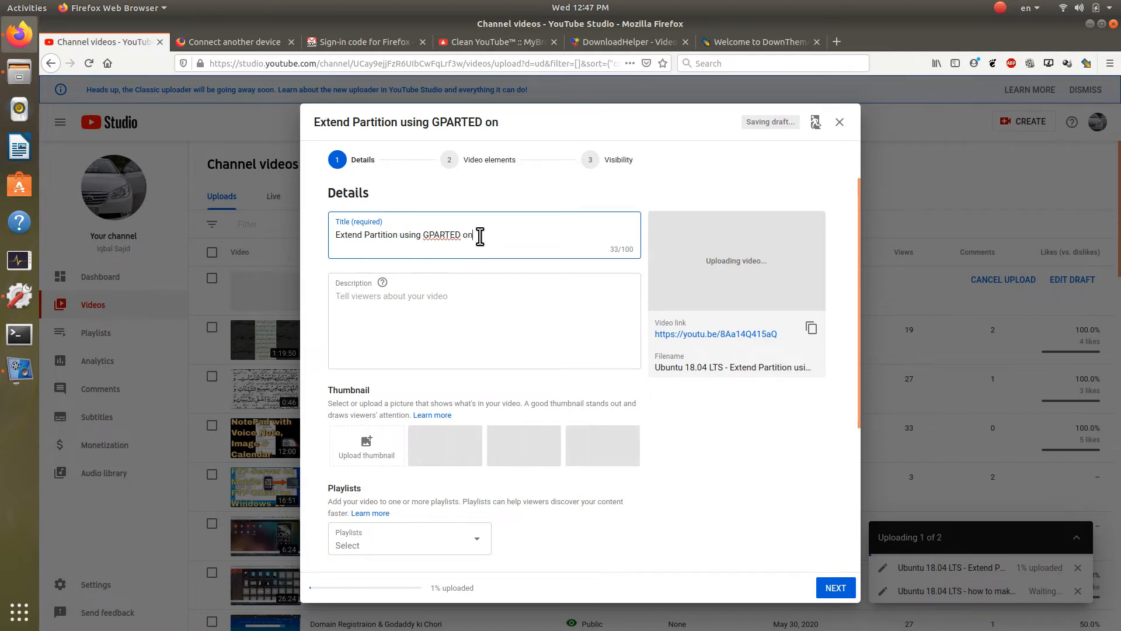
text( Ubuntu 18 04 LTS)
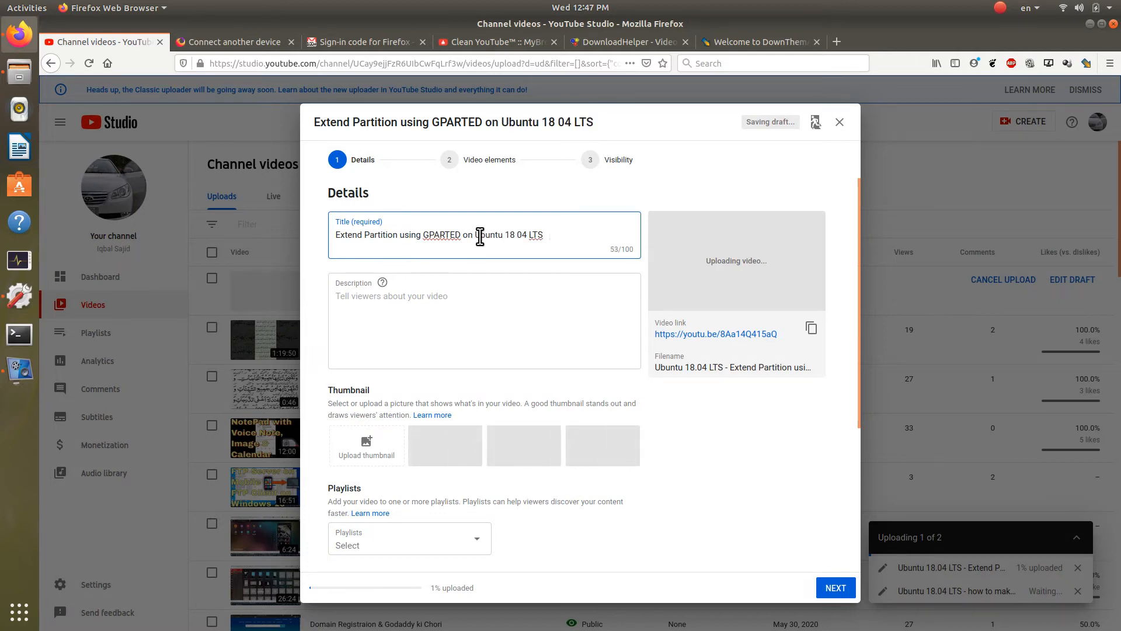
key(BackSpace)
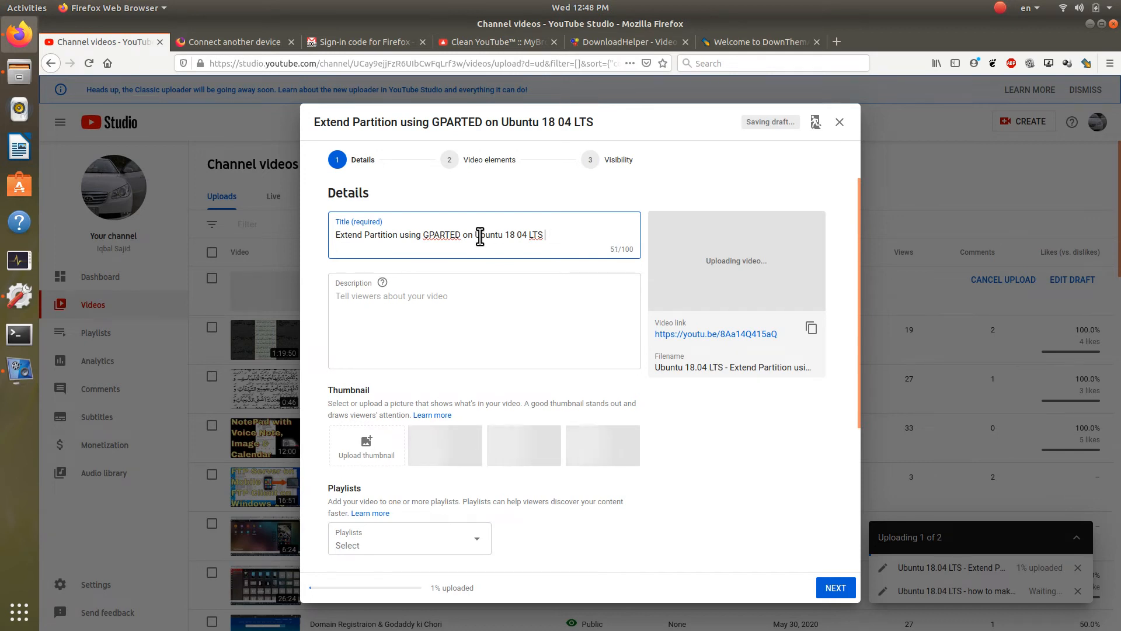
Step: Copy the complete video title into the description
key(ctrl+a)
key(ctrl+c)
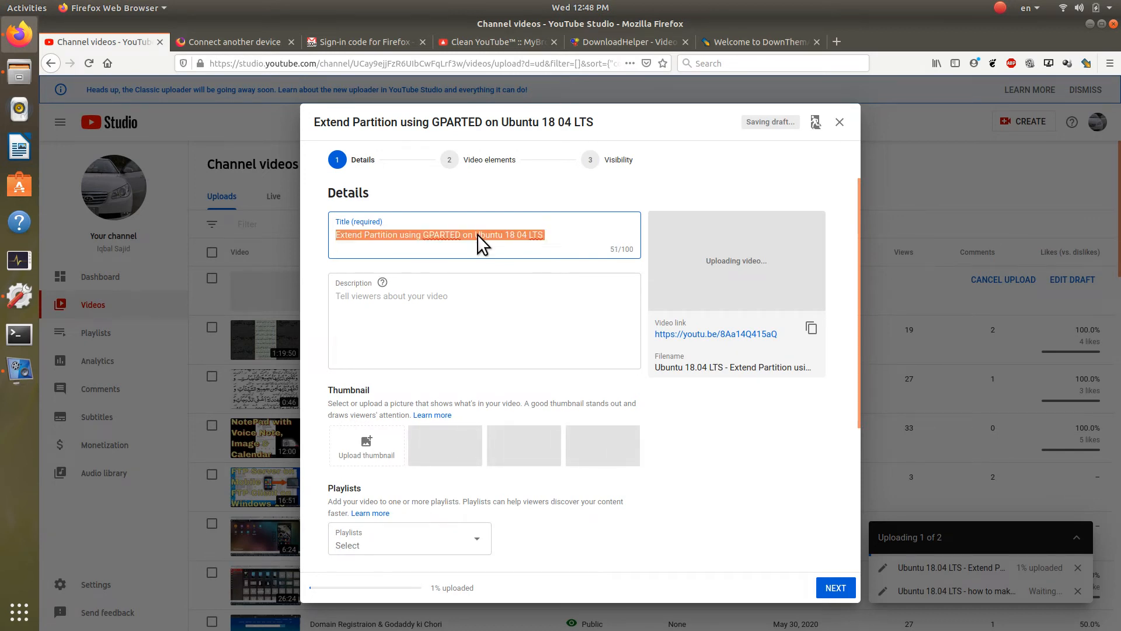
key(Tab)
click(447, 311)
key(ctrl+v)
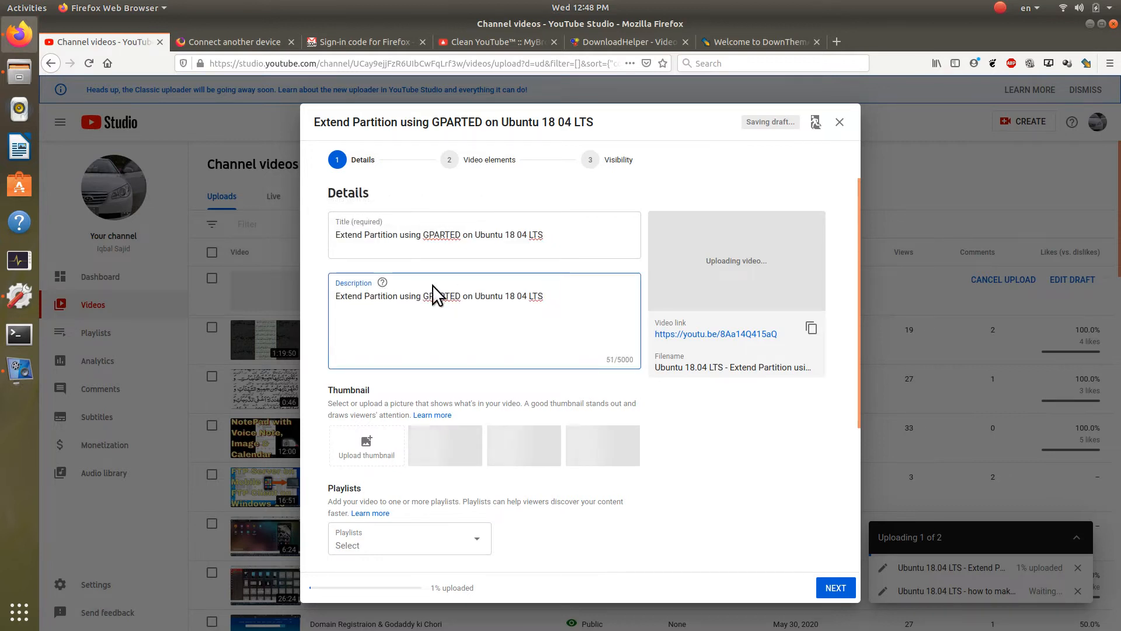
Step: Show the additional video options and add the tags Linux, Ubuntu and Ubuntu 18.04
scroll(496, 310, down, 3)
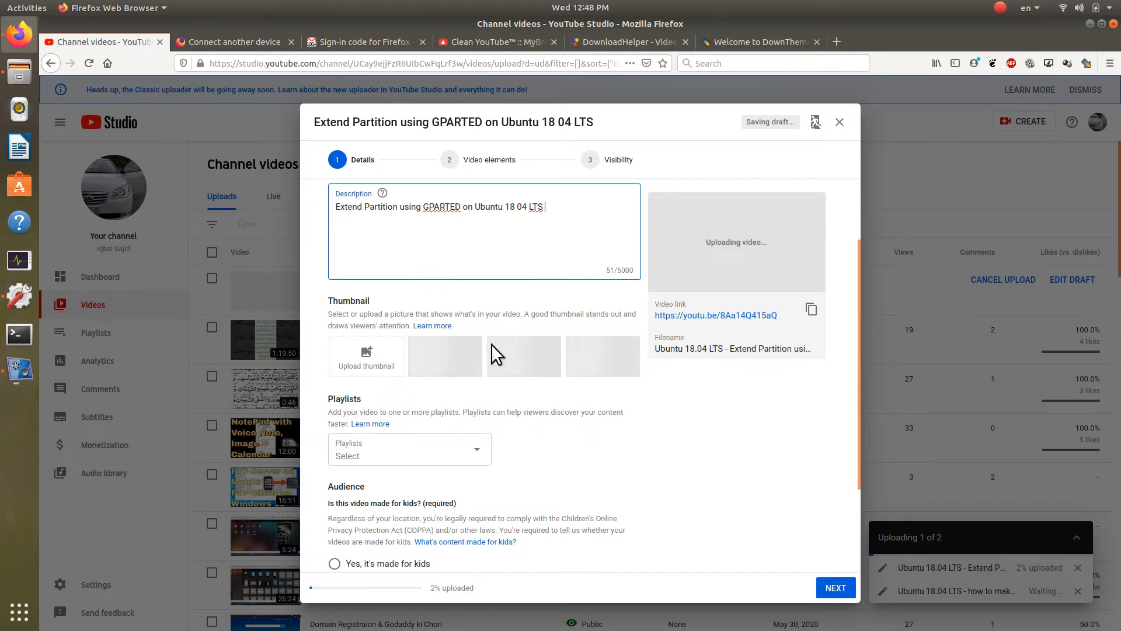
scroll(516, 335, down, 2)
scroll(561, 343, down, 1)
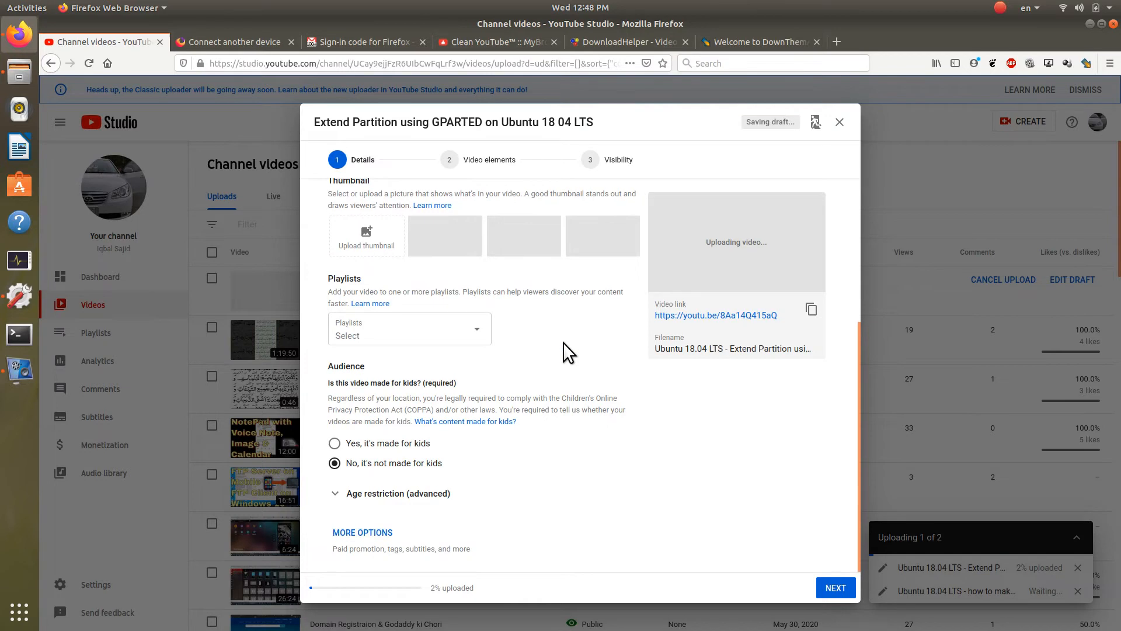
click(362, 533)
scroll(610, 341, down, 3)
scroll(610, 341, down, 3)
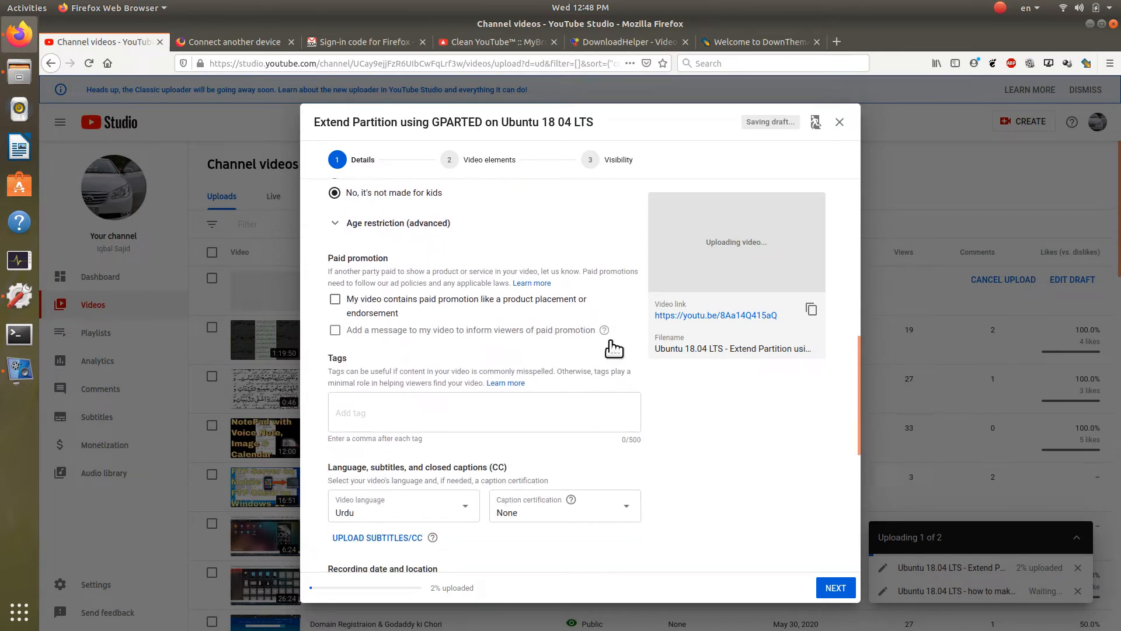
click(376, 354)
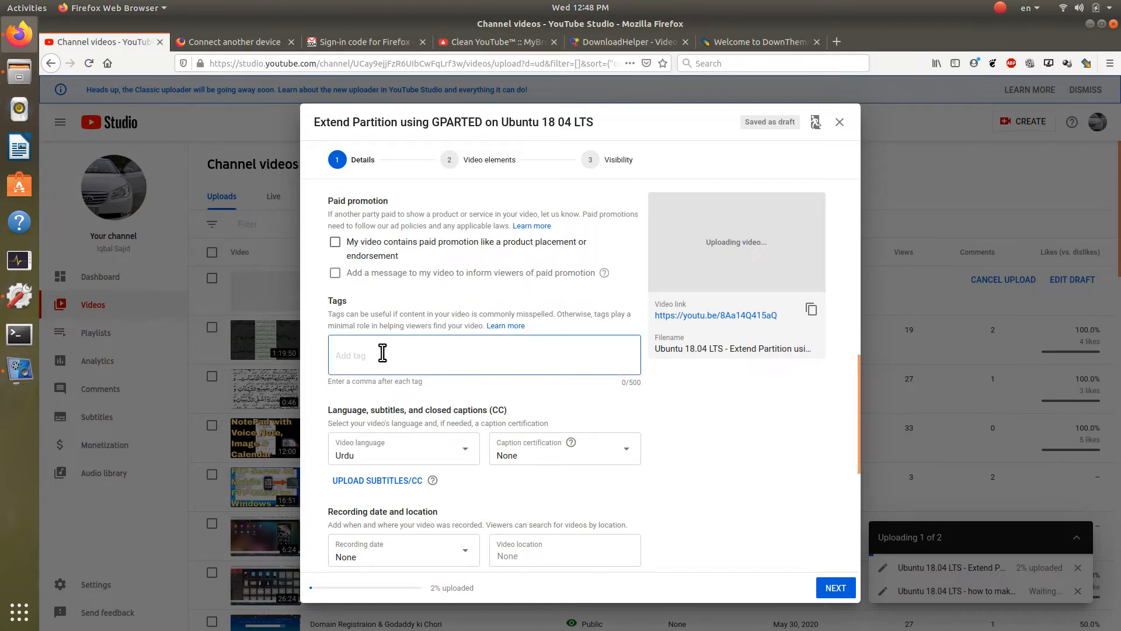
text(Linux,Ubuntu,Ubu)
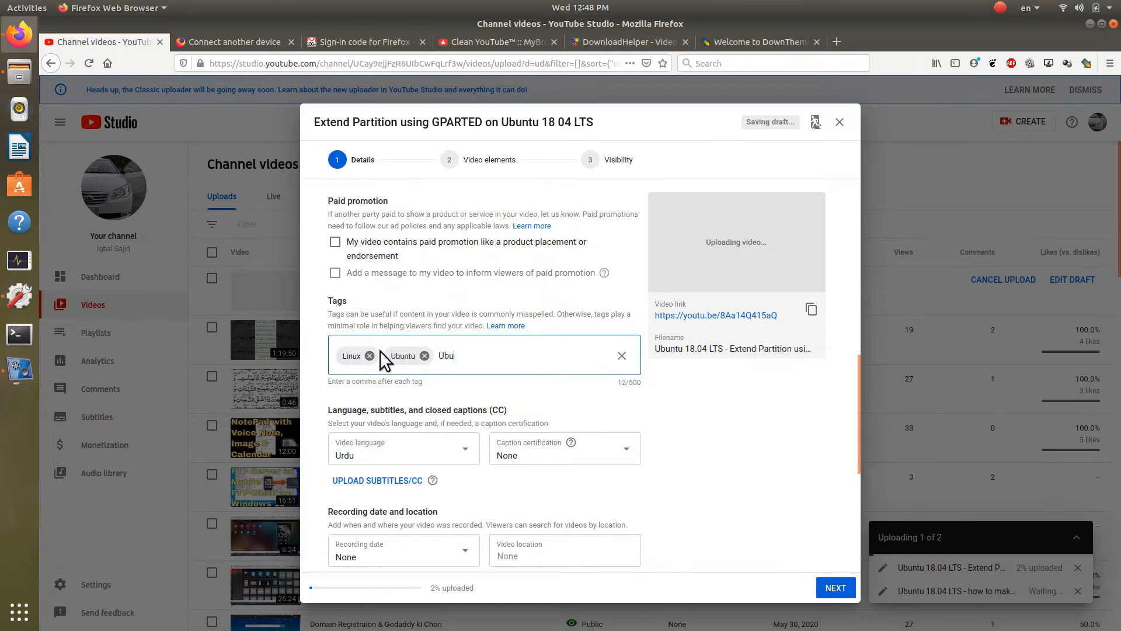
text(t)
key(BackSpace)
text(ntu 18.04,)
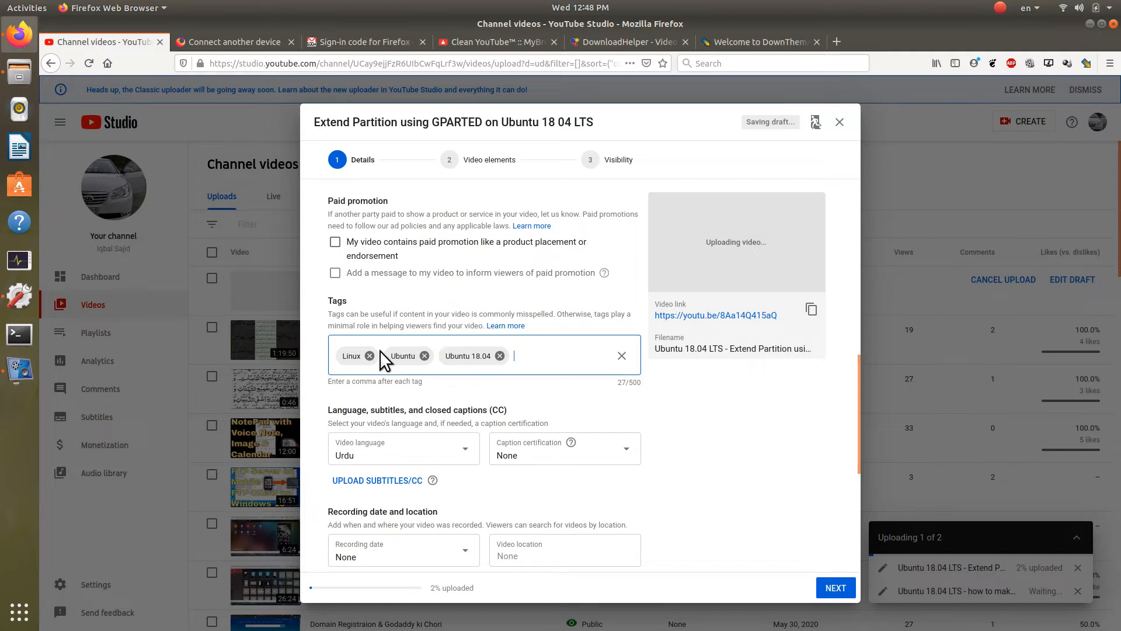
Step: Add the tags Extend Partition, GParted and Partition, plus the copied video title as another tag
text(Extend Part)
text(ion,G)
text(Parted,Partition,)
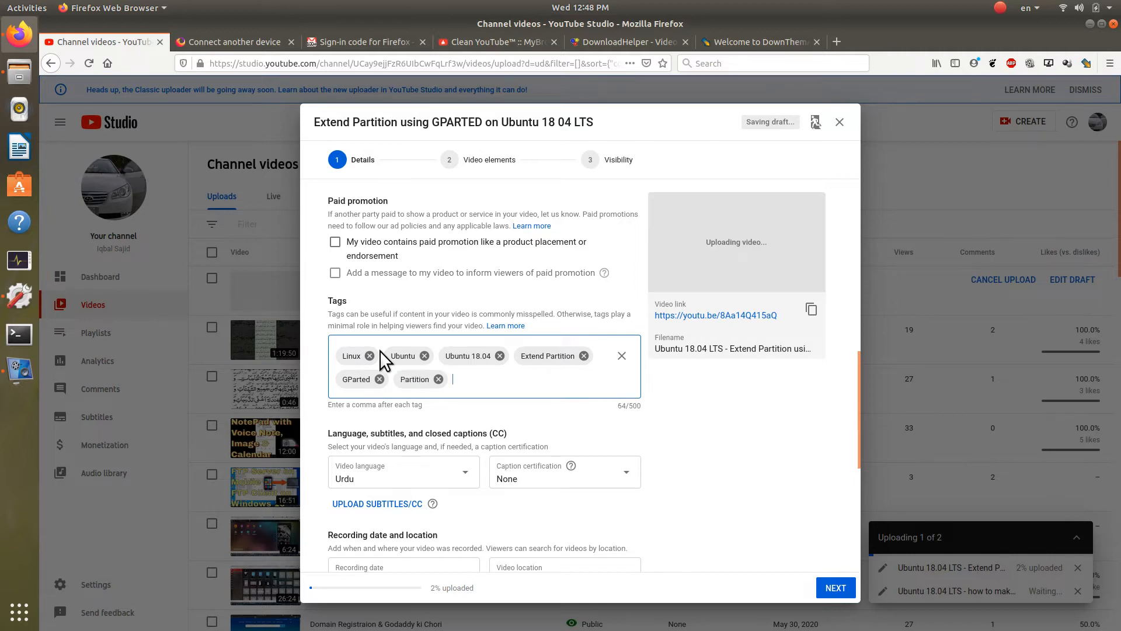
key(ctrl+v)
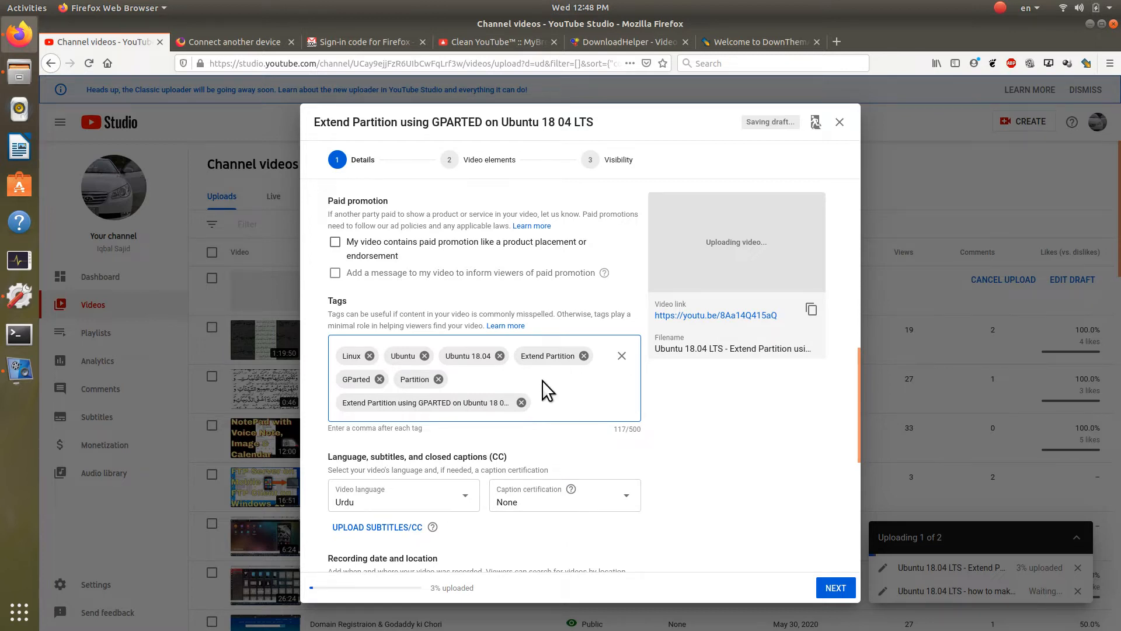
Step: Add the tag "Extend Partition using GPARTED" by copying that part of the existing full-title tag
scroll(606, 401, down, 2)
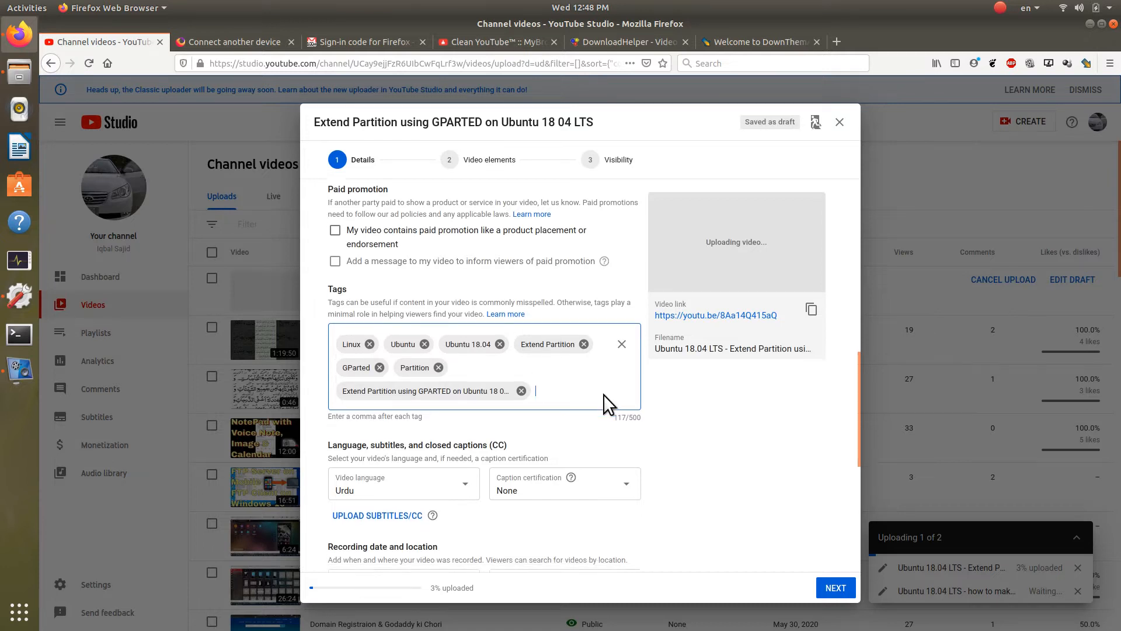
click(457, 345)
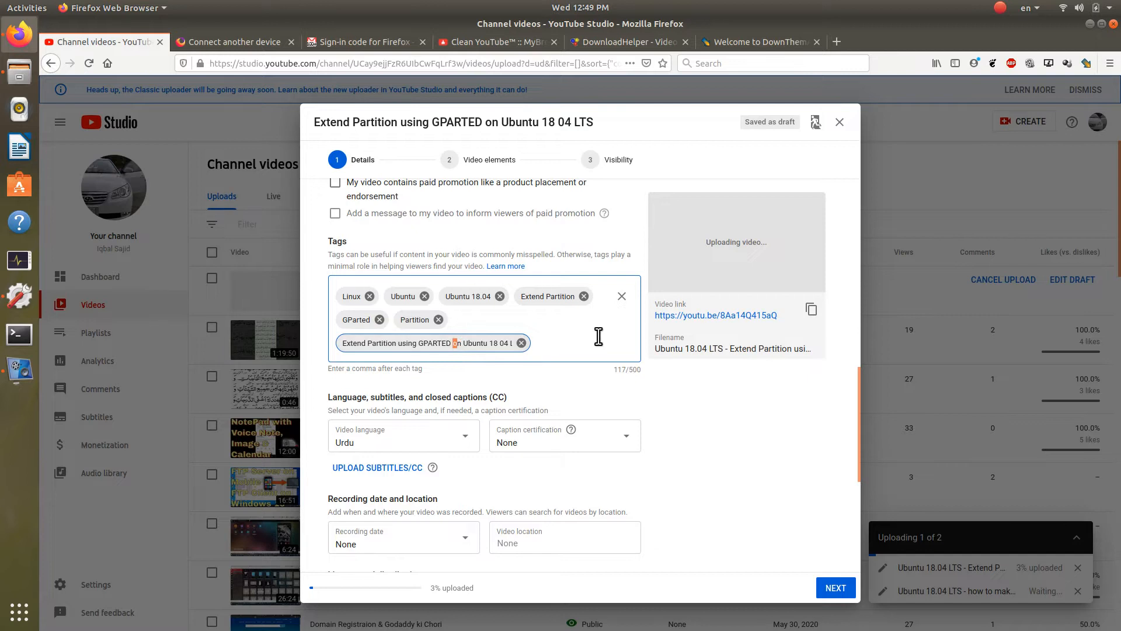
key(shift+Home)
key(ctrl+c)
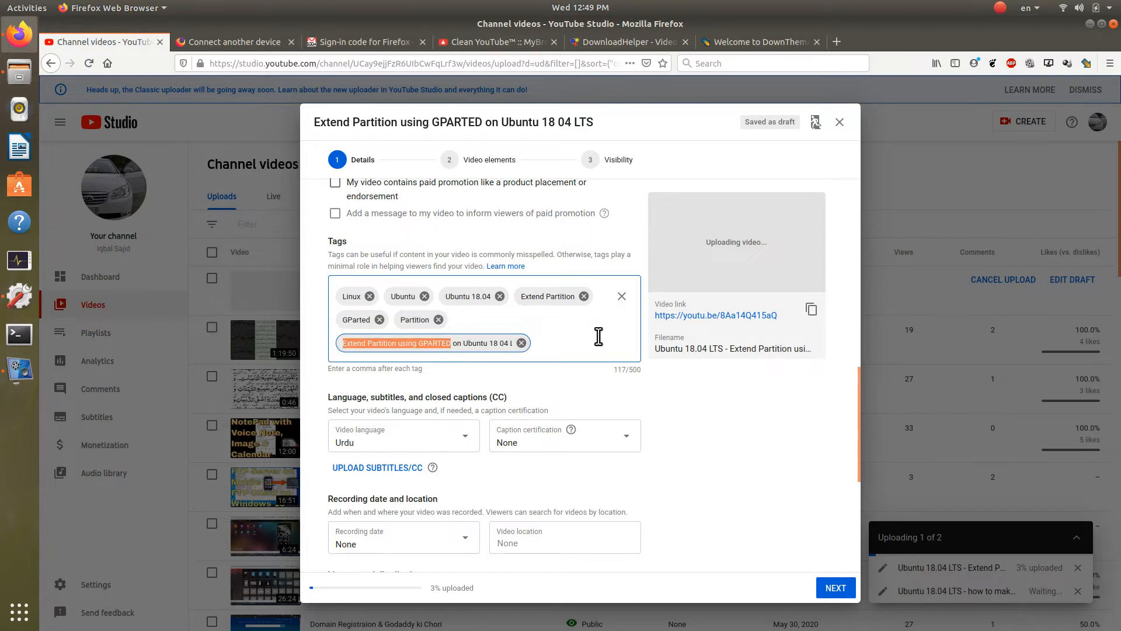
click(599, 336)
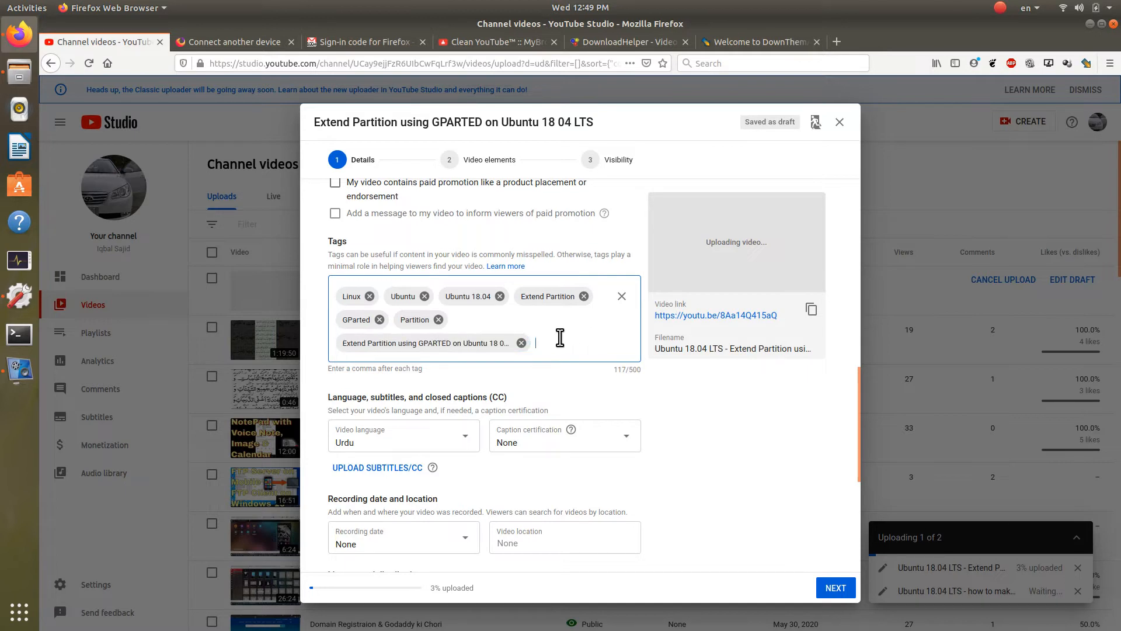
key(ctrl+v)
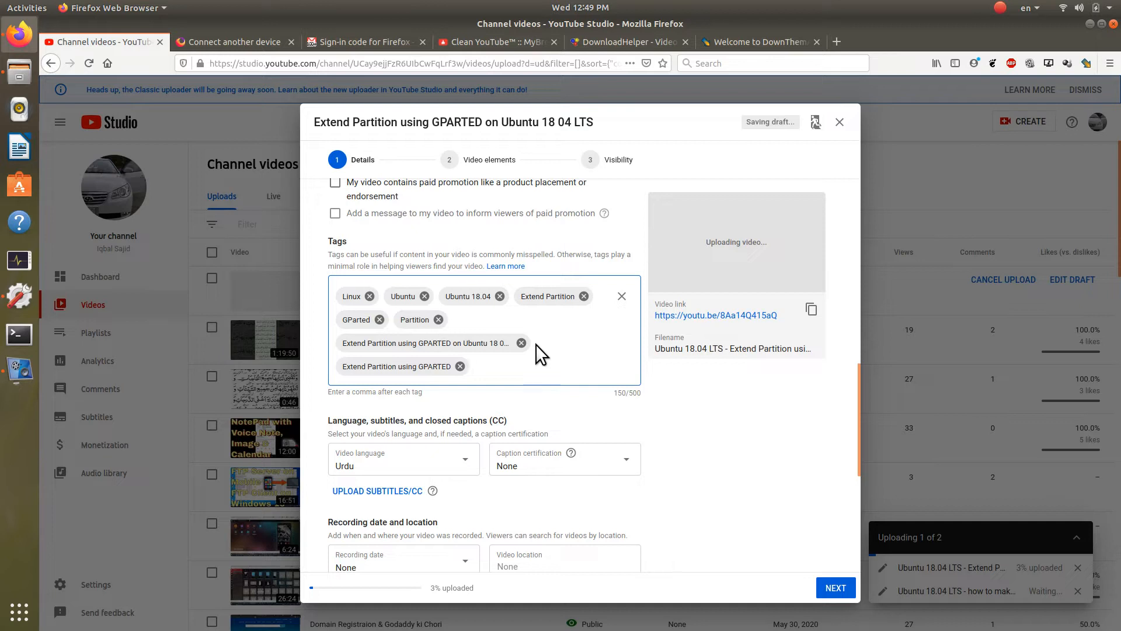
Step: Insert "How to" at the start of the video title, making it "How to Extend Partition using GPARTED on Ubuntu 18 04 LTS"
scroll(631, 409, down, 3)
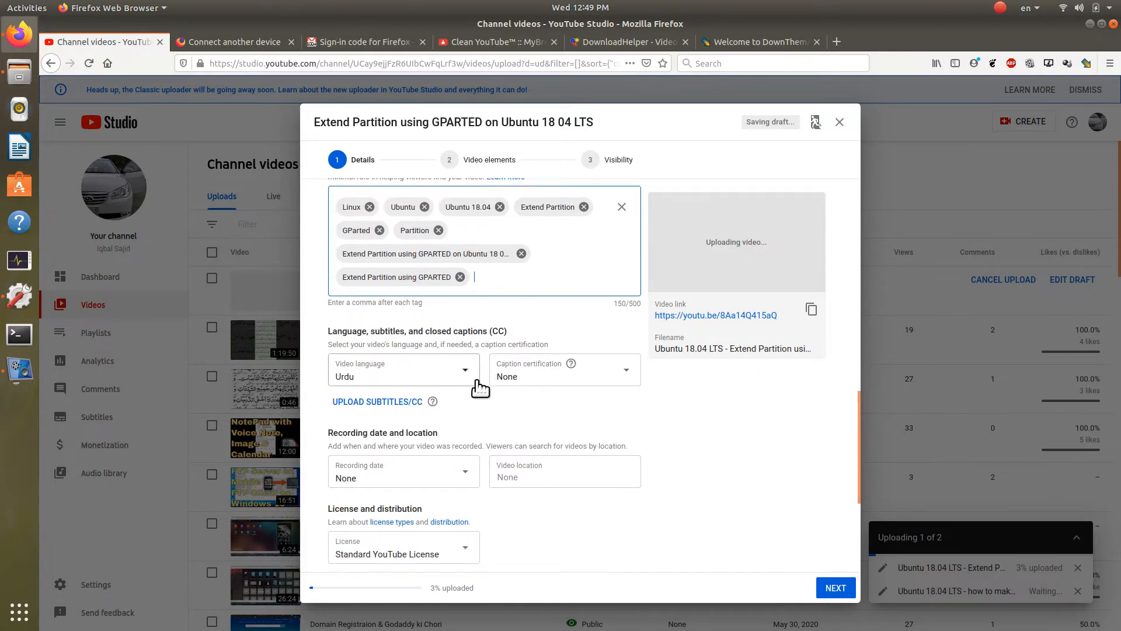
scroll(404, 435, down, 6)
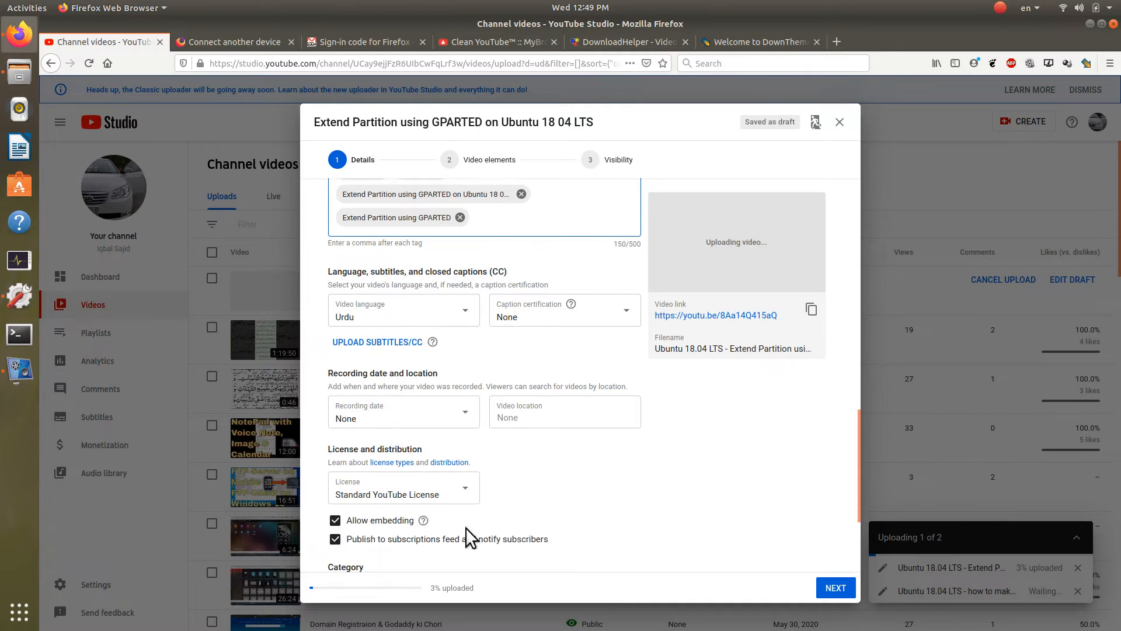
scroll(448, 500, down, 2)
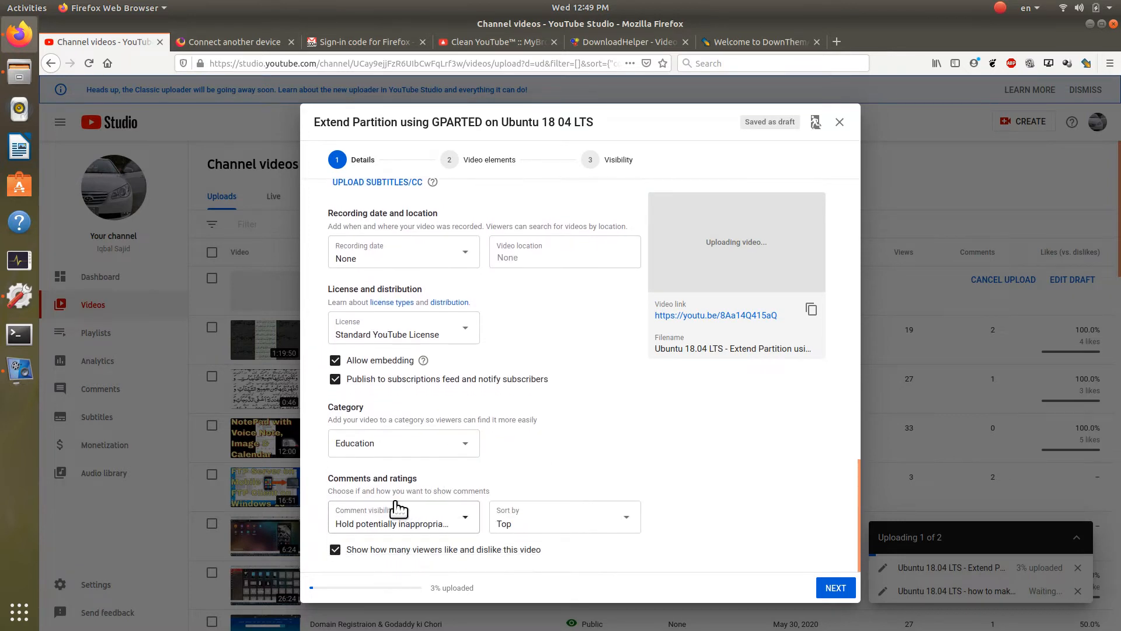
scroll(503, 436, up, 20)
scroll(495, 429, up, 8)
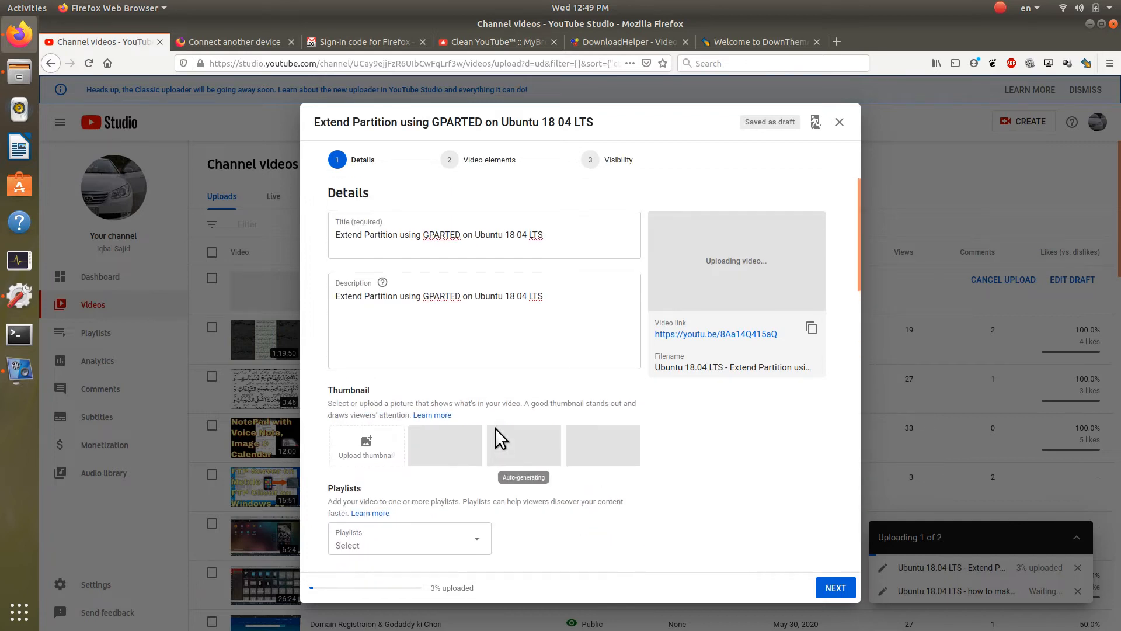
click(334, 235)
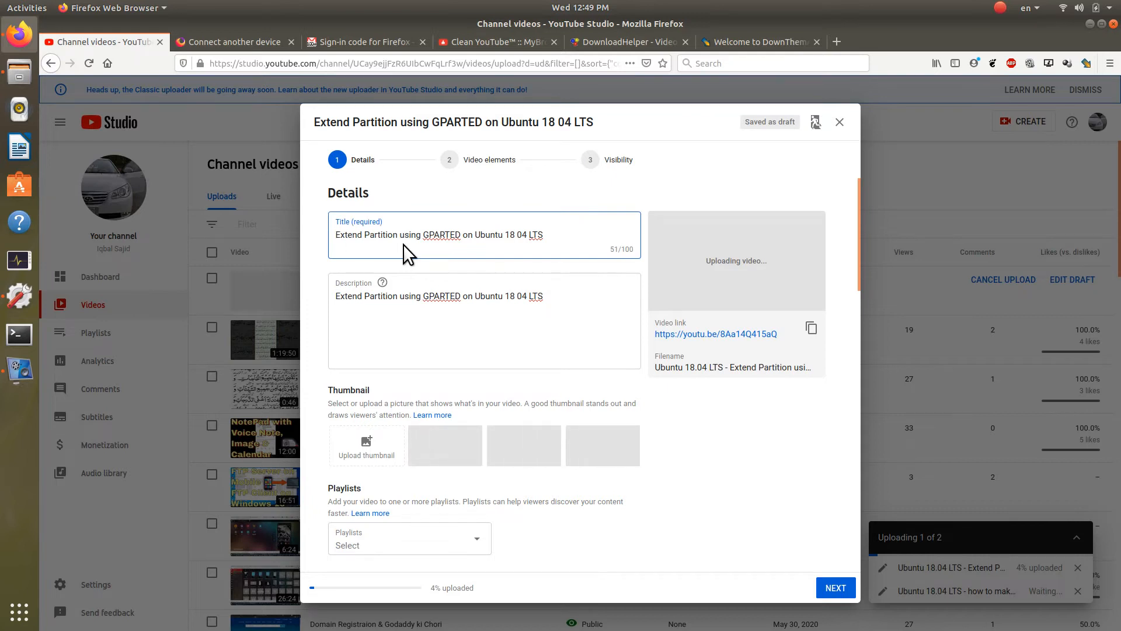
text(How to)
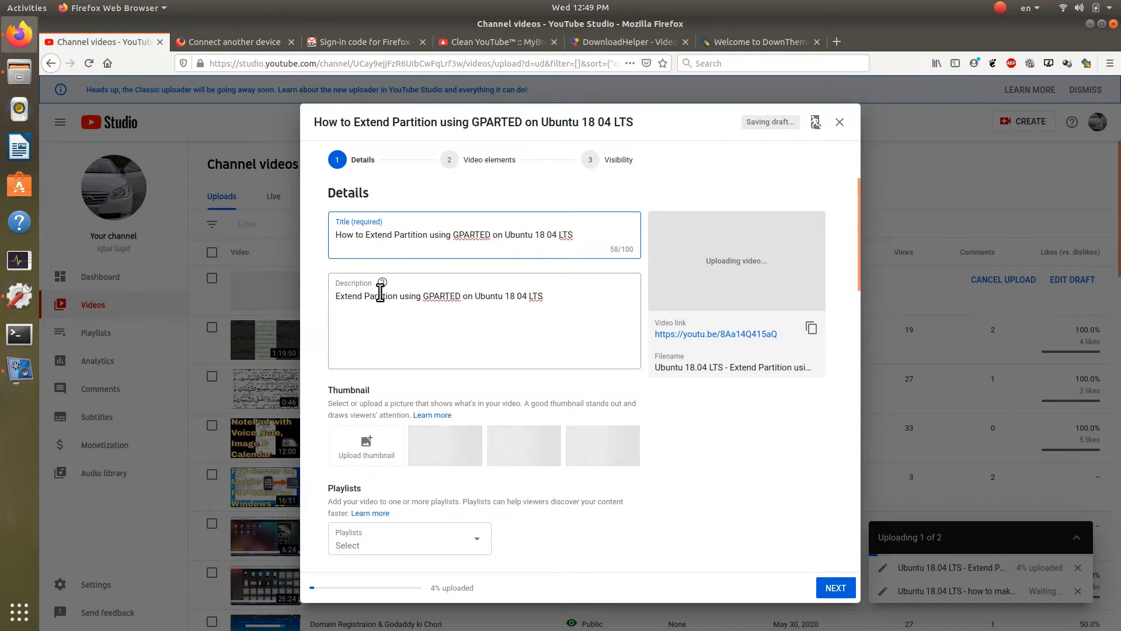
Step: Insert "How to" at the start of the video description so that it matches the title
drag(339, 297, 341, 297)
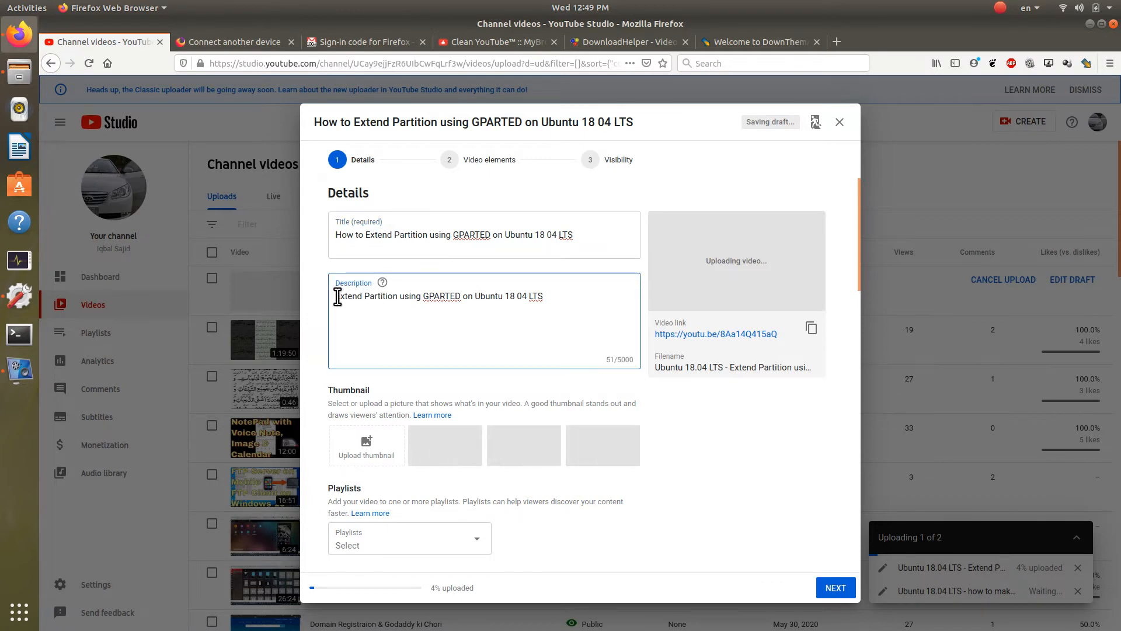
key(Left)
text(E)
key(BackSpace)
text(How to)
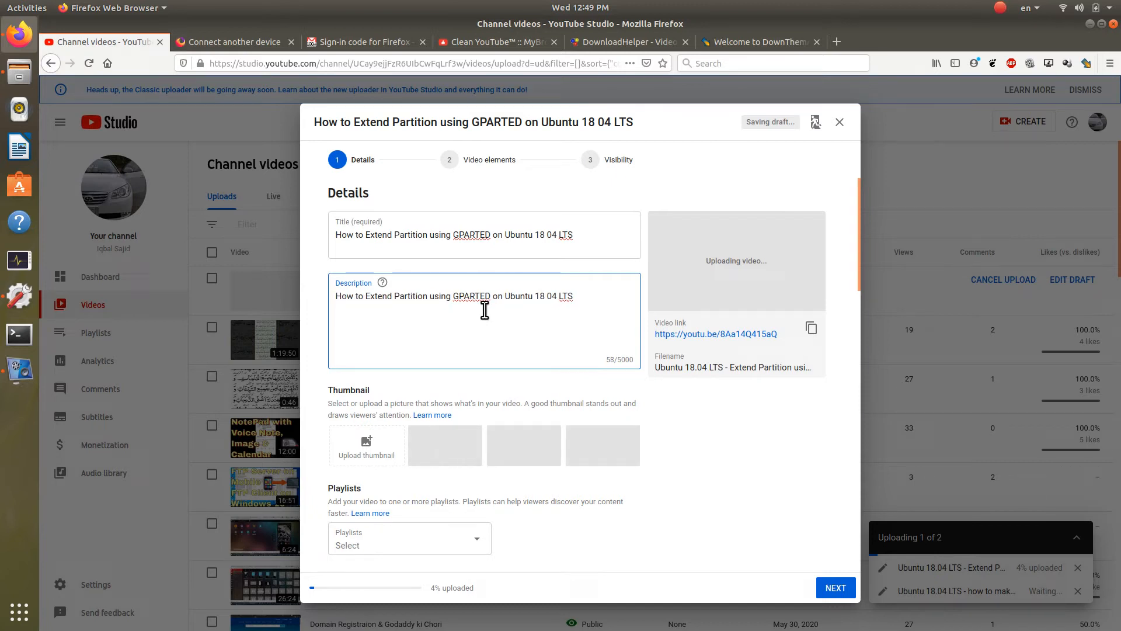
Step: Proceed past the video elements without adding any, set the visibility to Public, publish the video and dismiss the upload notice
click(836, 588)
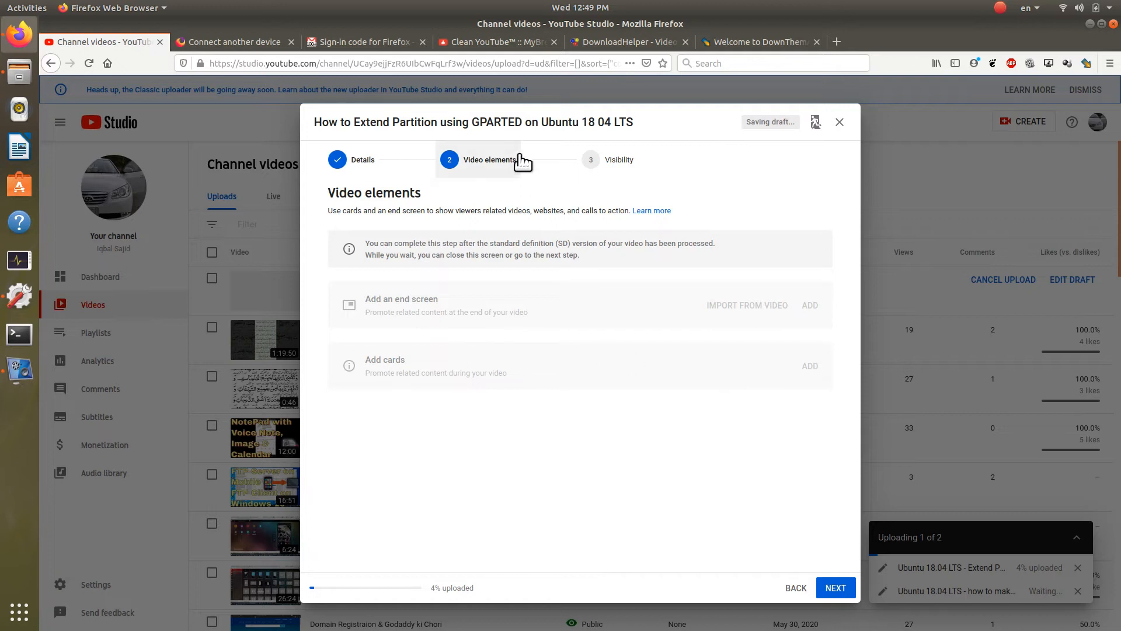
triple_click(667, 124)
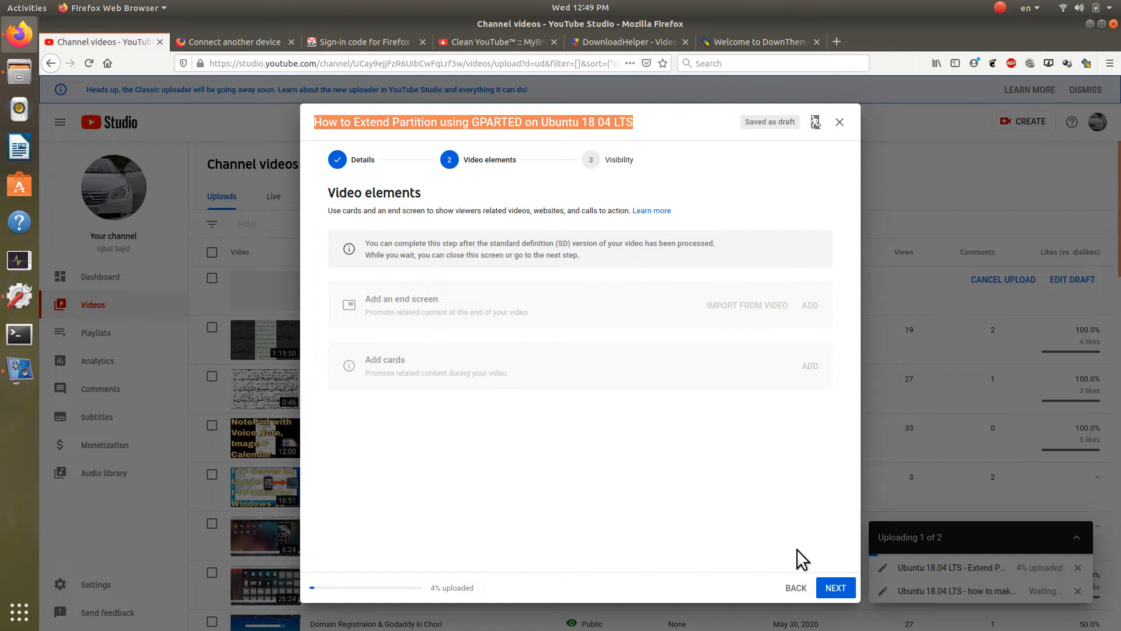
click(835, 587)
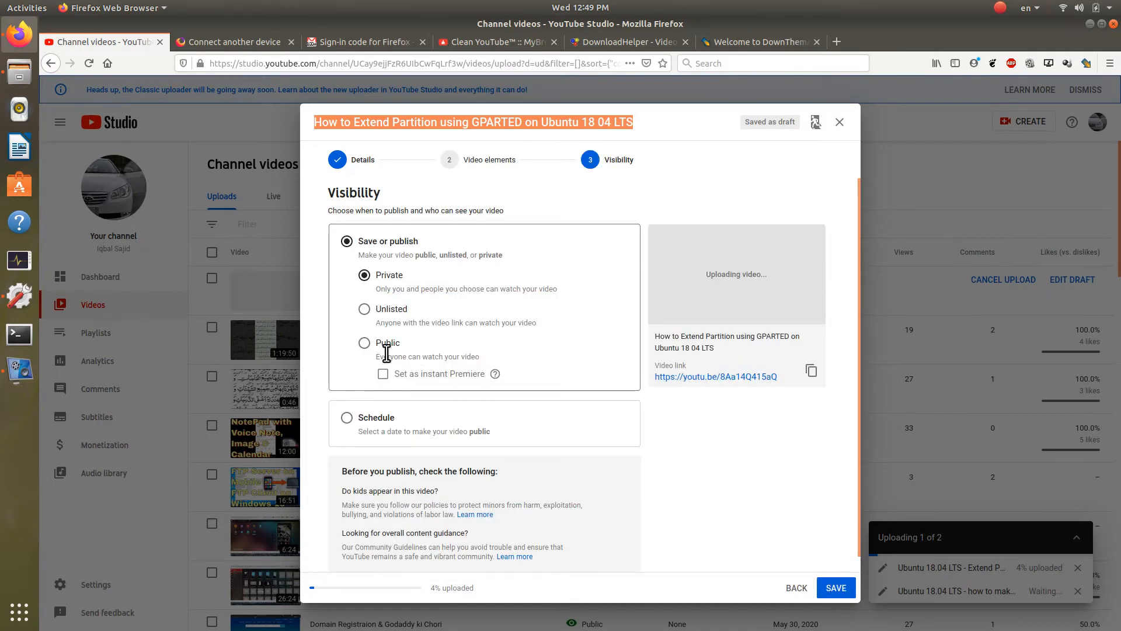
click(364, 345)
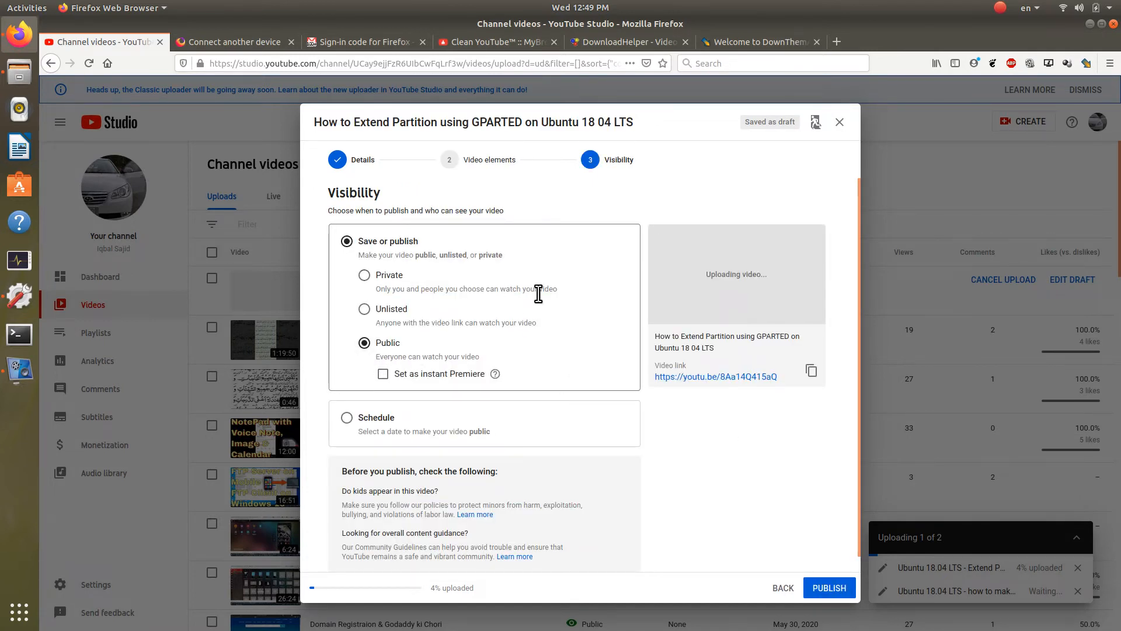
scroll(538, 293, down, 1)
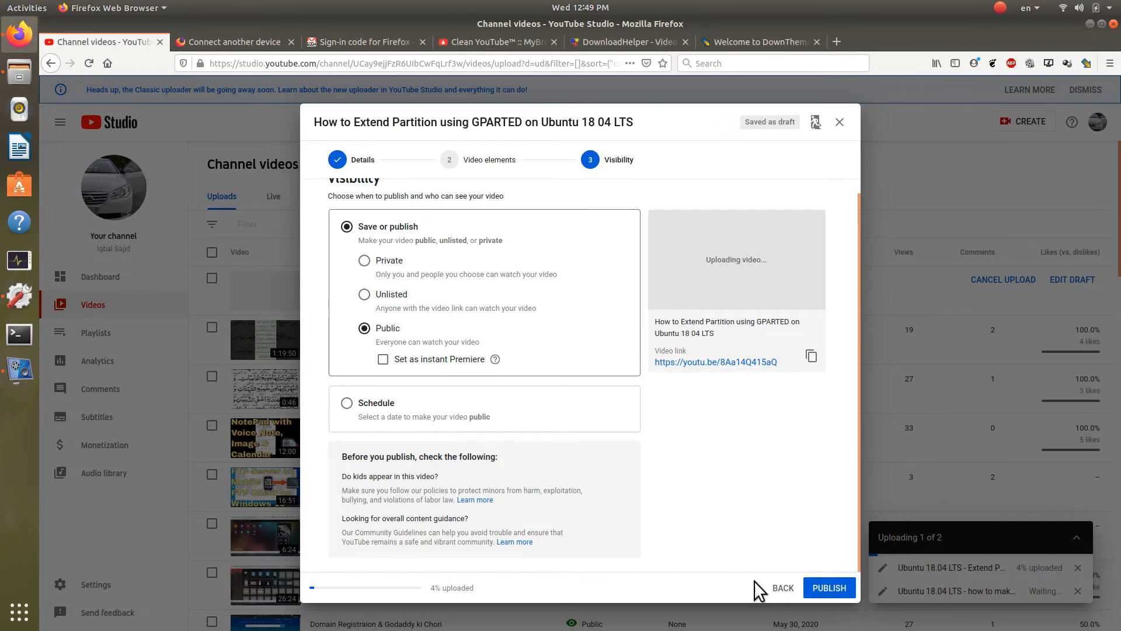
click(830, 589)
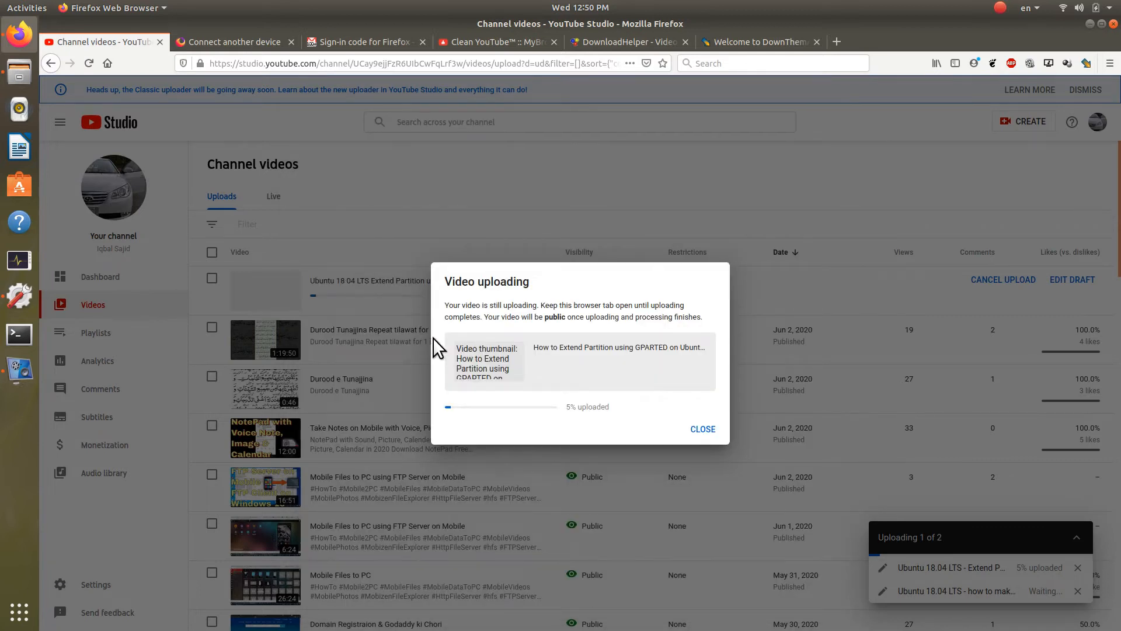
click(703, 430)
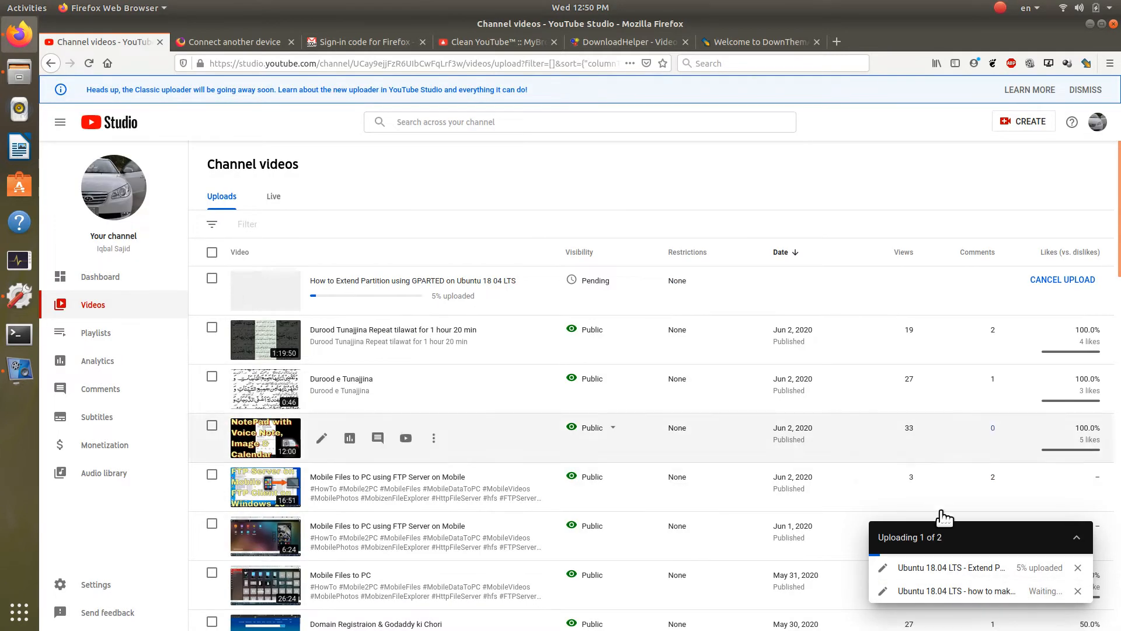
Step: Open the details of the pending GPARTED video for editing and select the Tech playlist for it
mouse_move(350, 287)
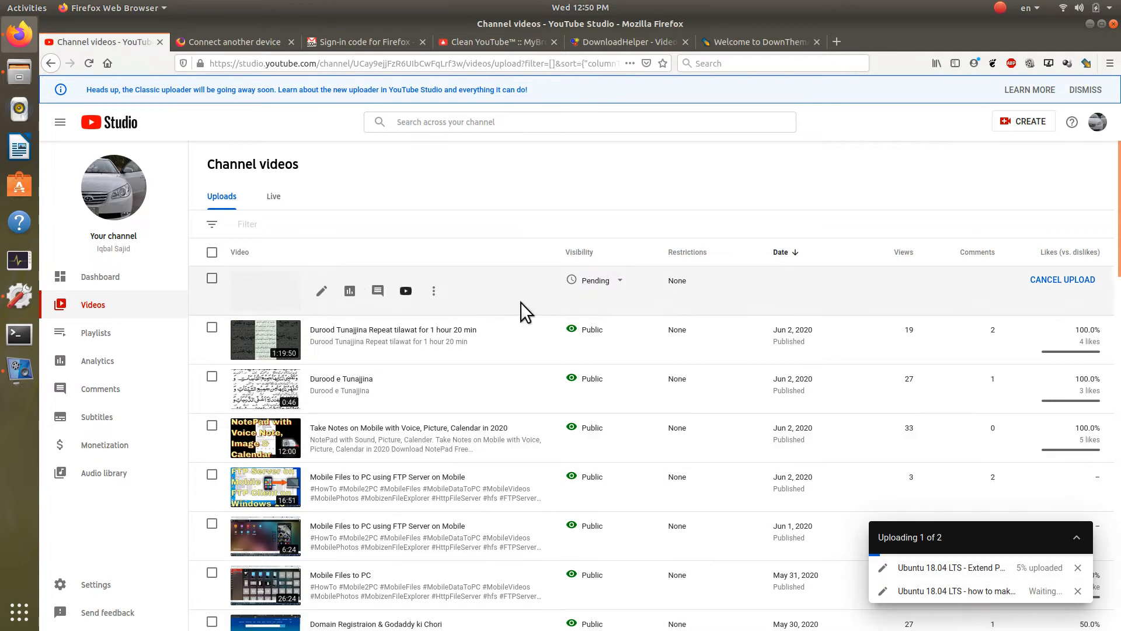
click(321, 292)
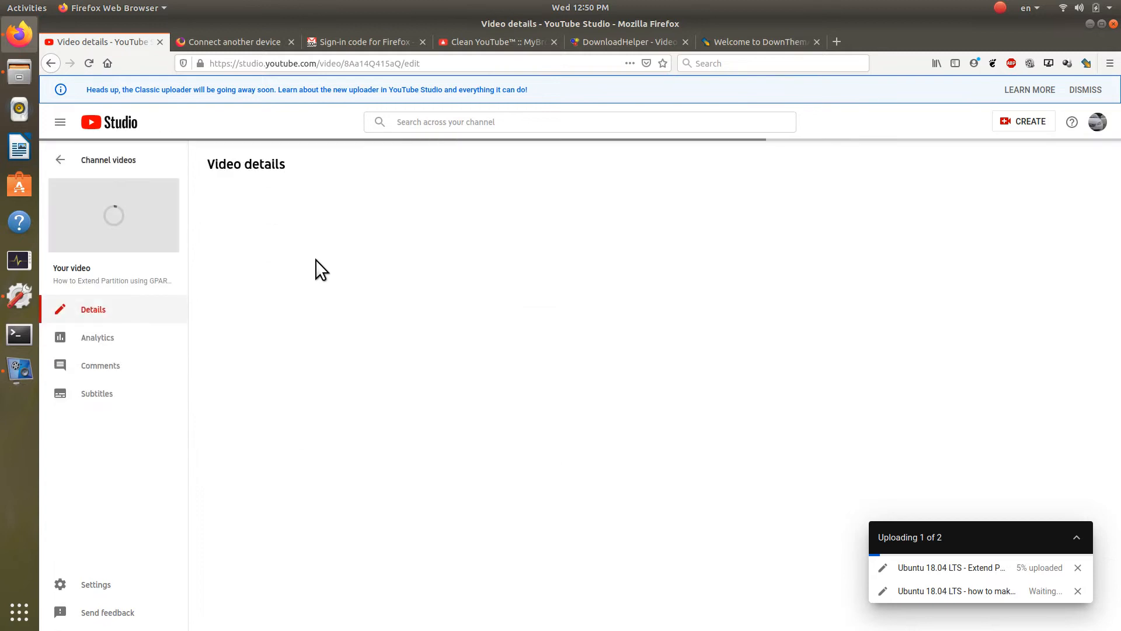
scroll(818, 504, down, 5)
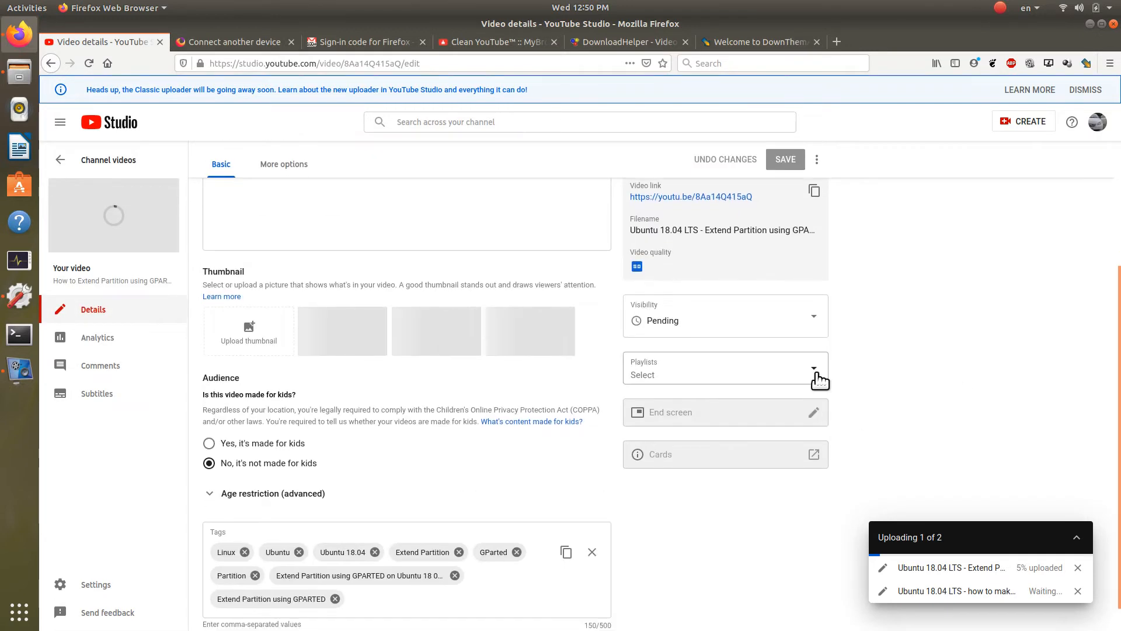
click(814, 371)
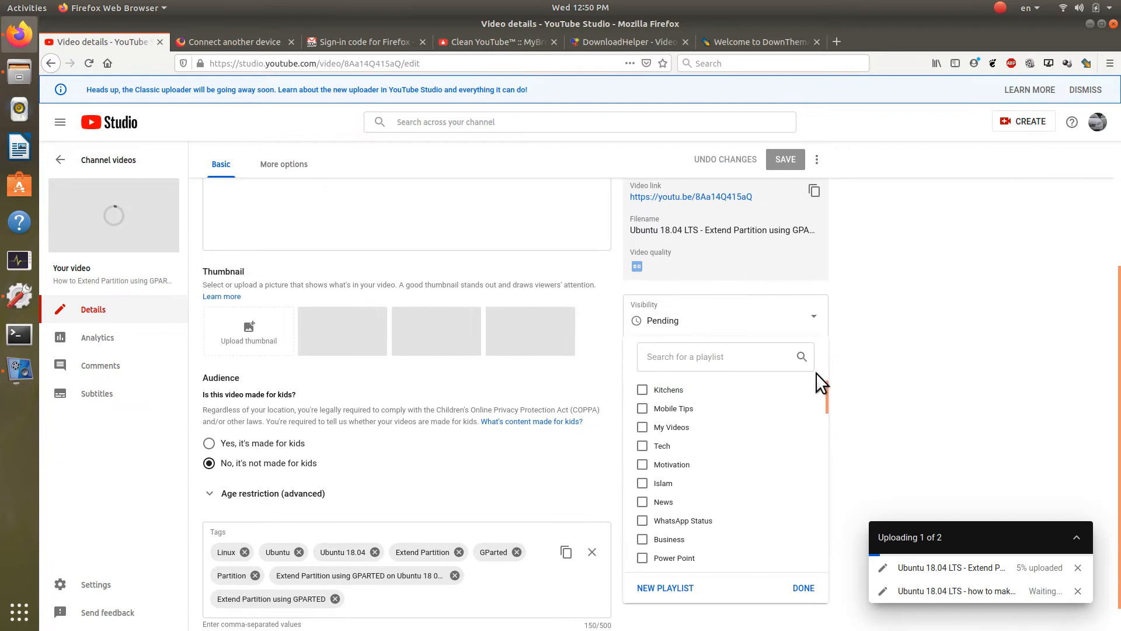
click(643, 447)
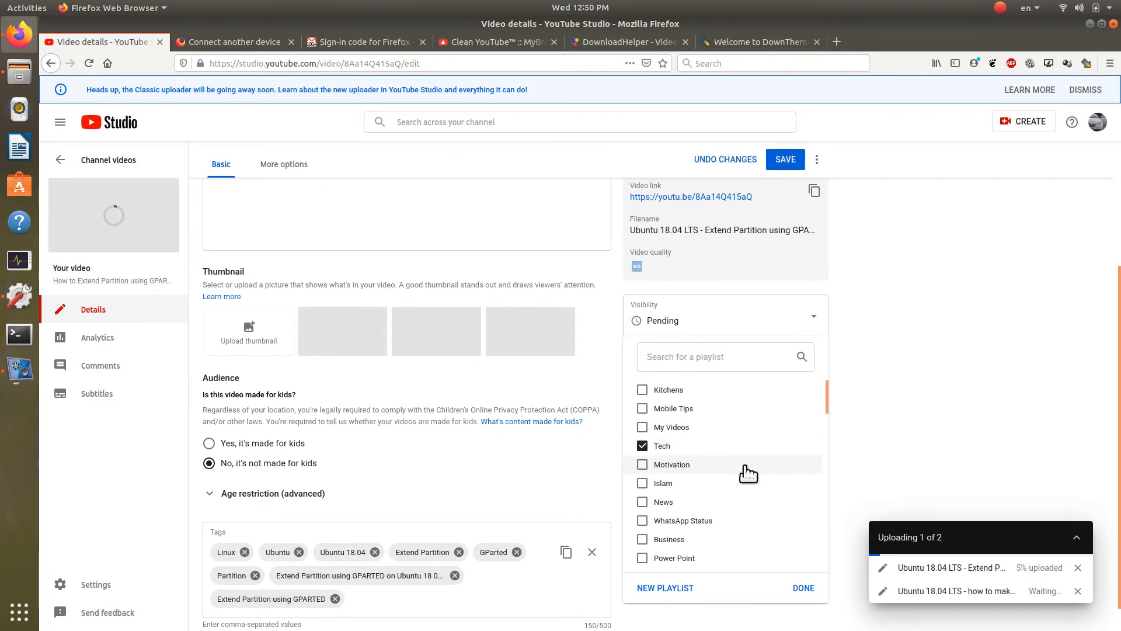
Step: Create a public playlist named Linux and assign the video to the Linux and My Videos playlists as well
click(660, 591)
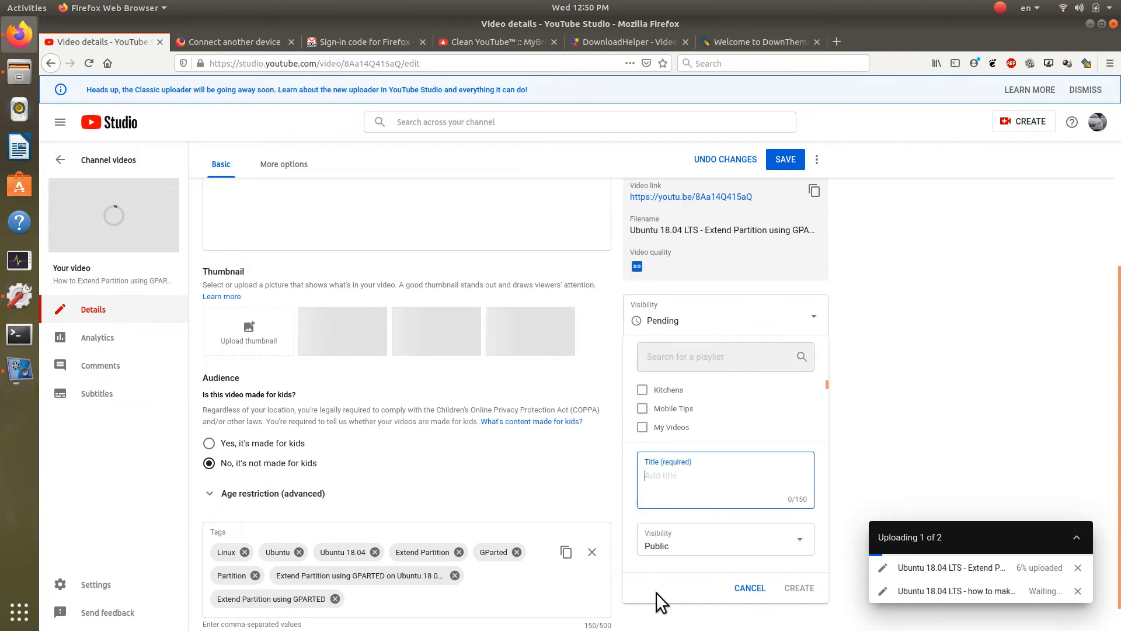
text(Linux)
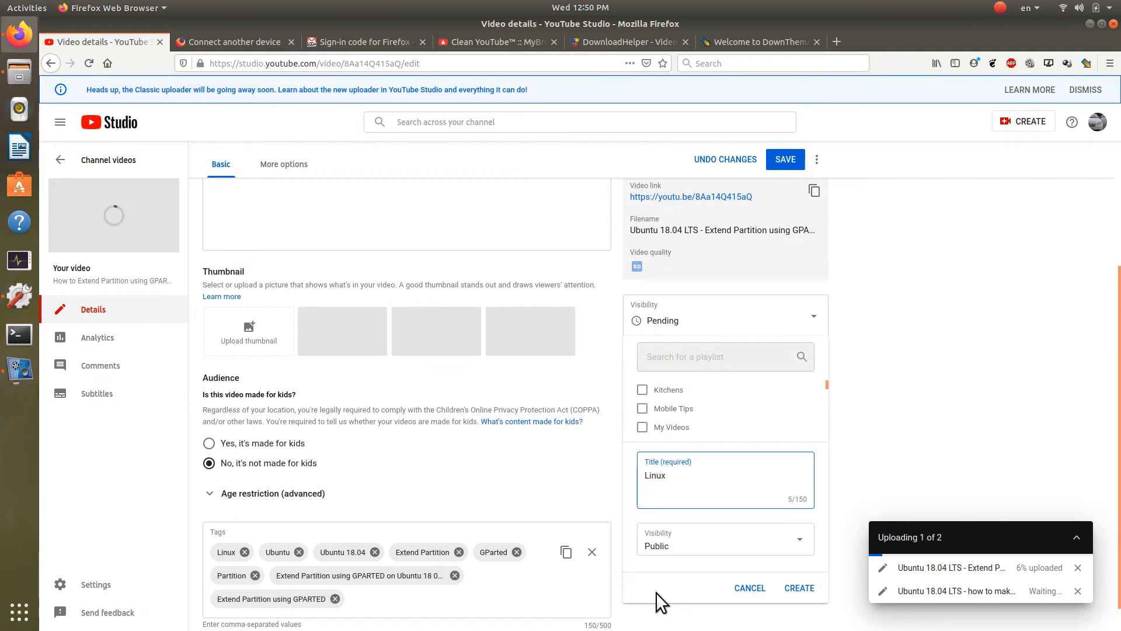
click(796, 588)
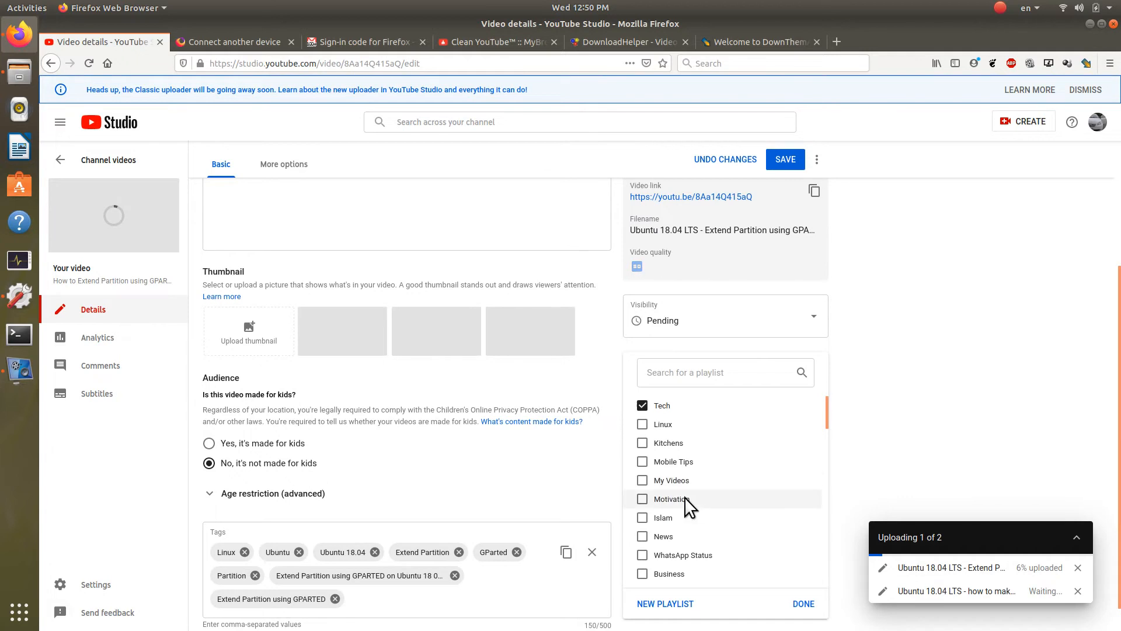
click(646, 429)
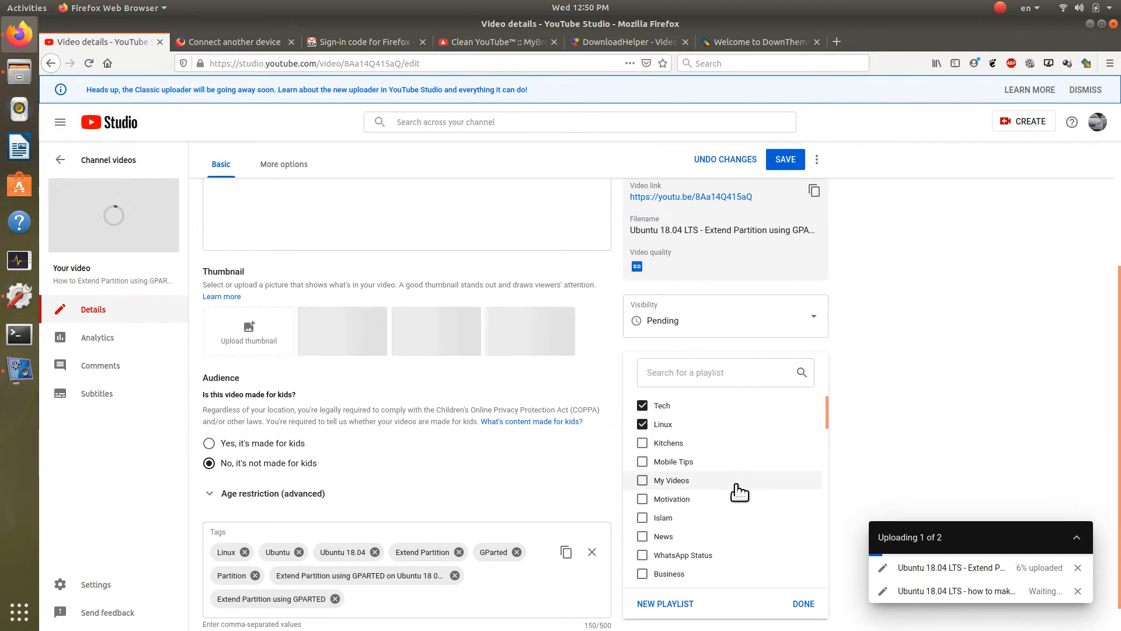
click(642, 483)
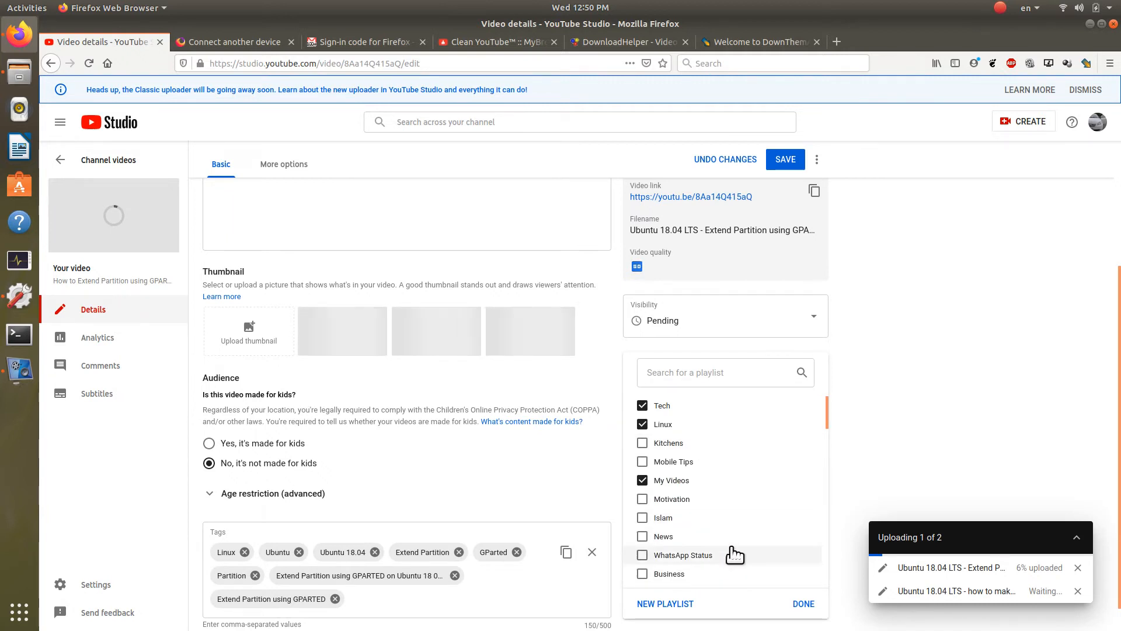
click(802, 605)
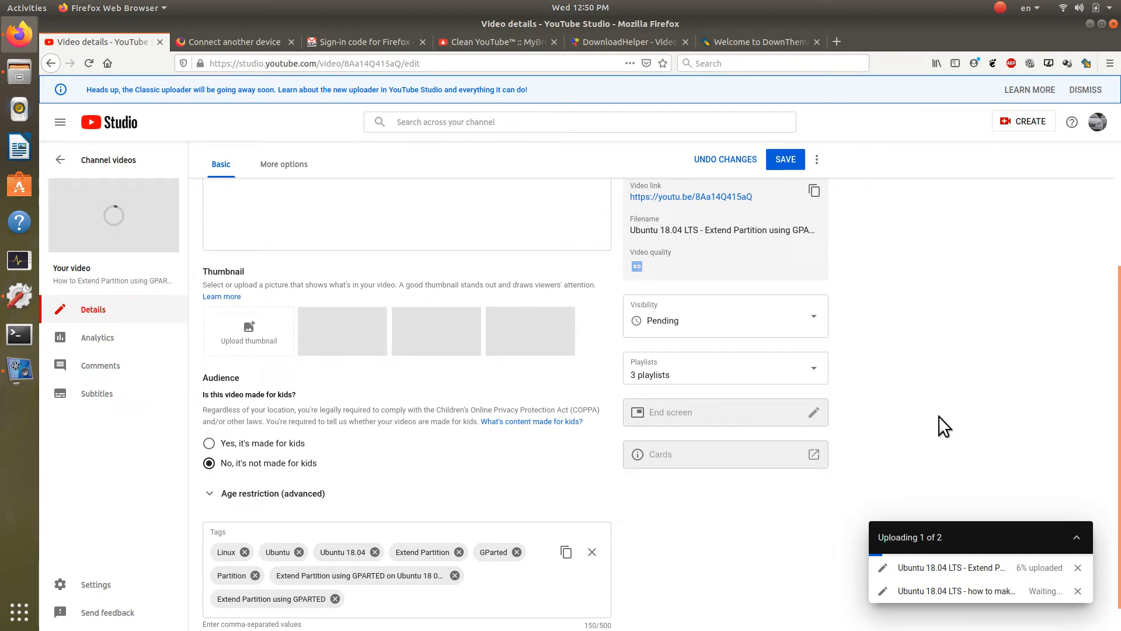
scroll(720, 471, down, 1)
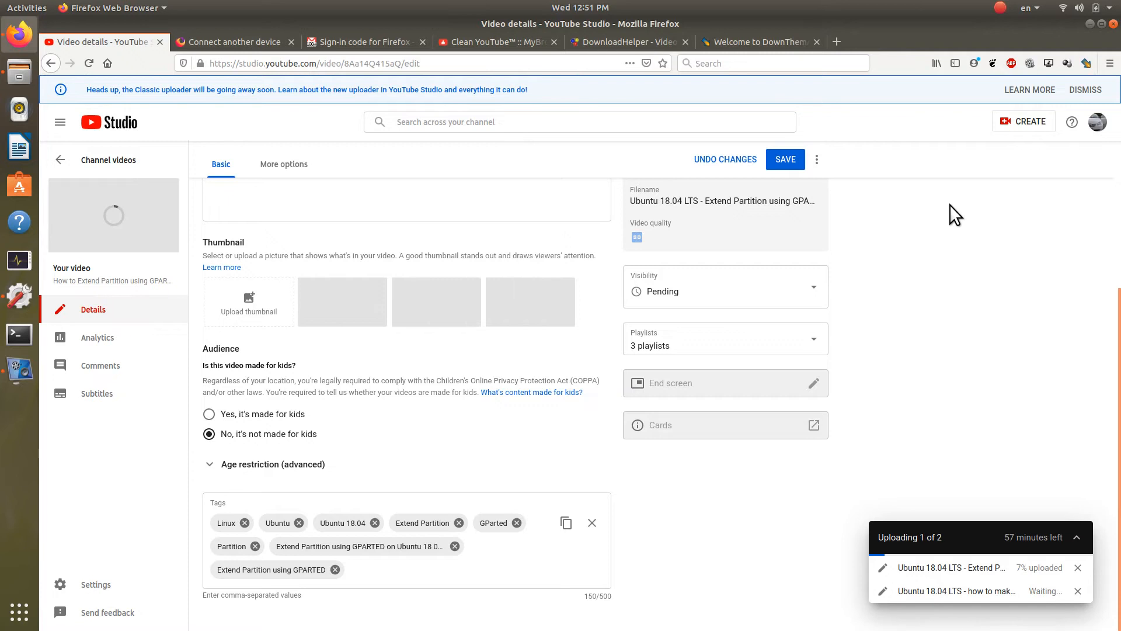
click(1114, 67)
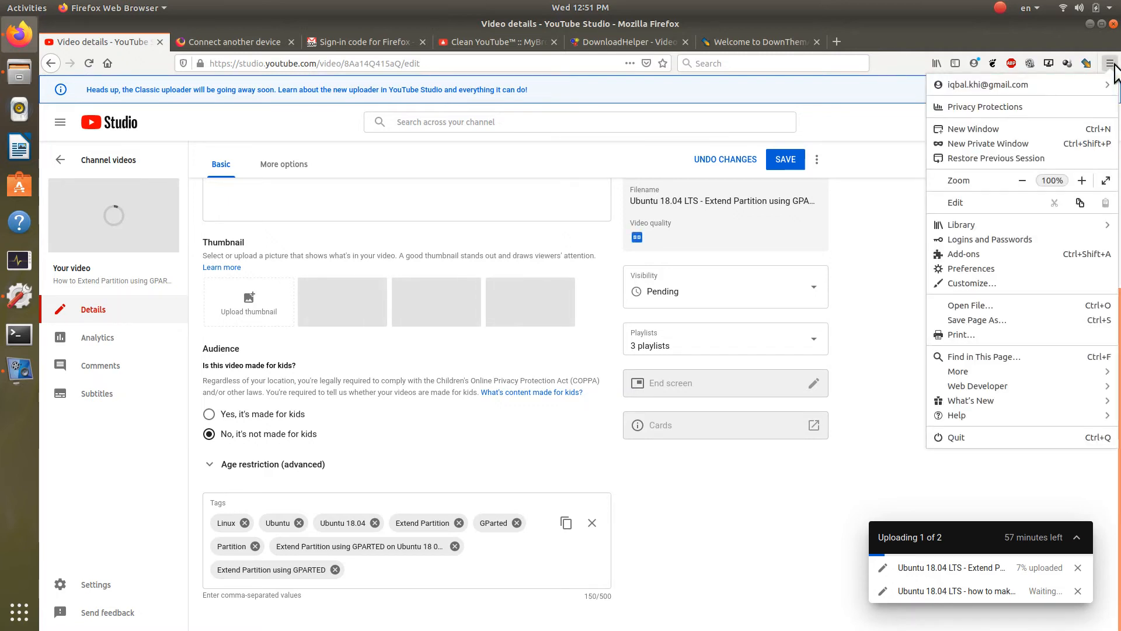
click(1112, 64)
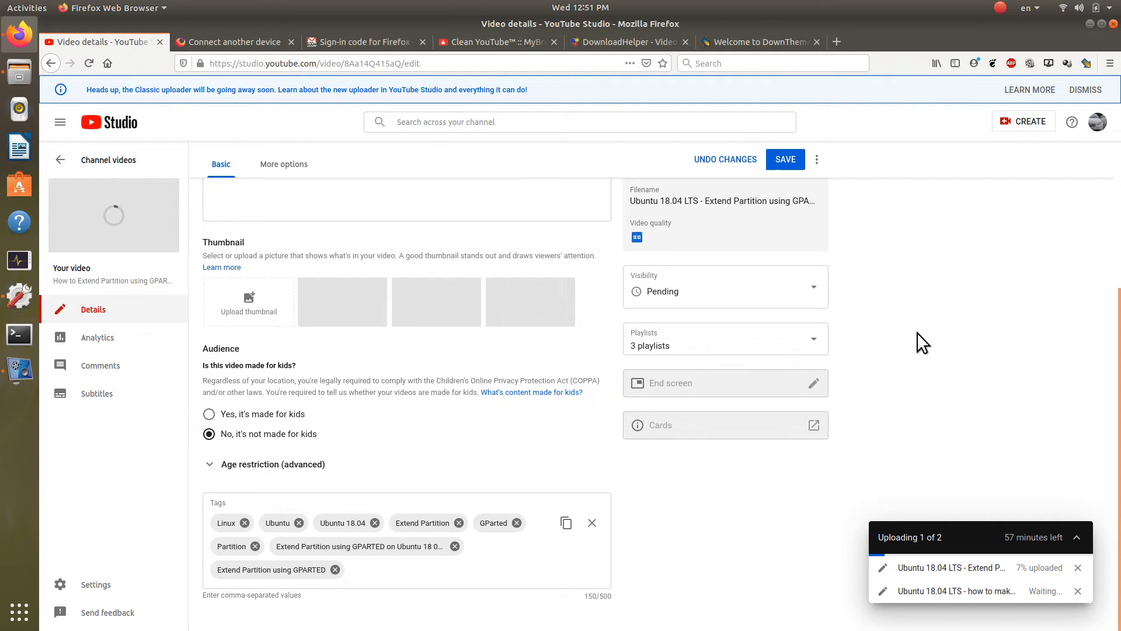
click(1109, 65)
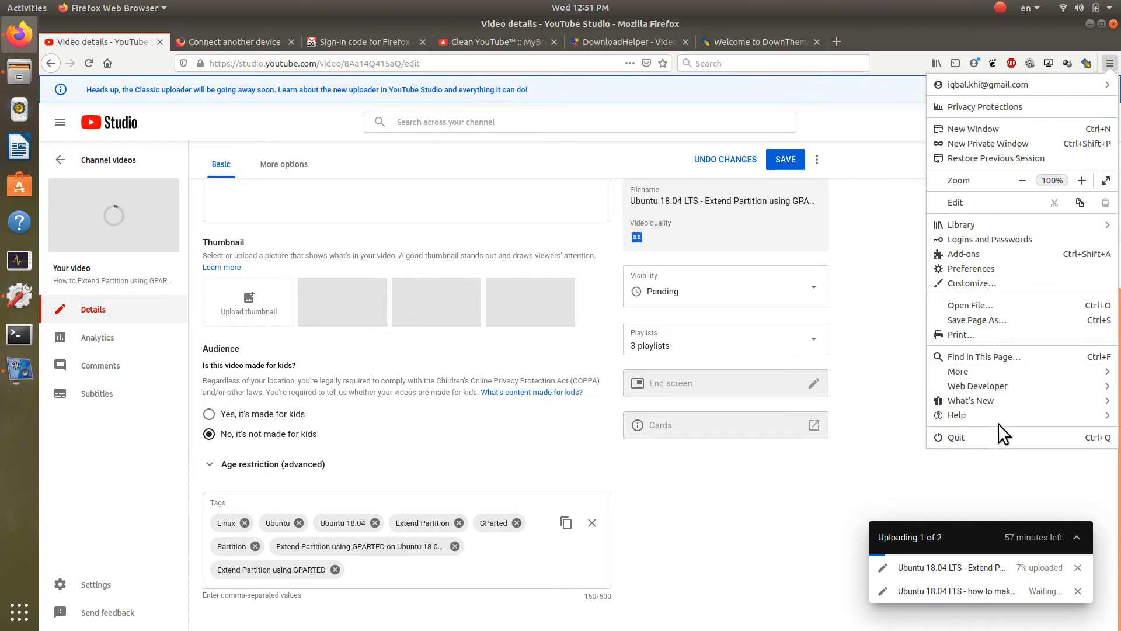
Step: Open the browser's extension manager and search the add-ons site for "tube buddy"
click(1015, 256)
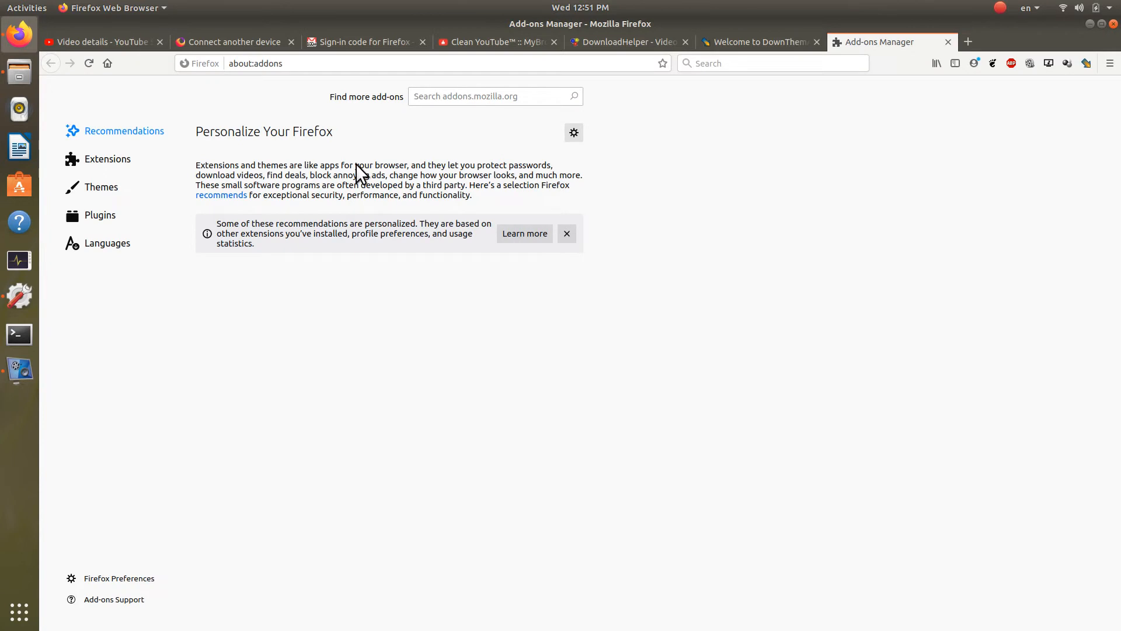
click(70, 159)
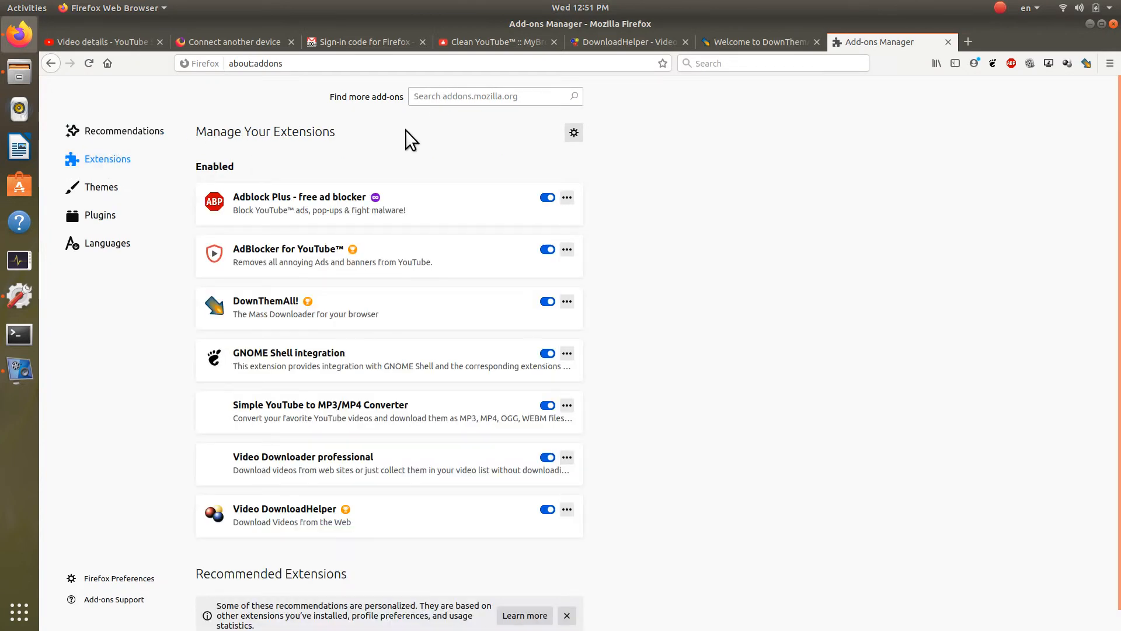
click(492, 98)
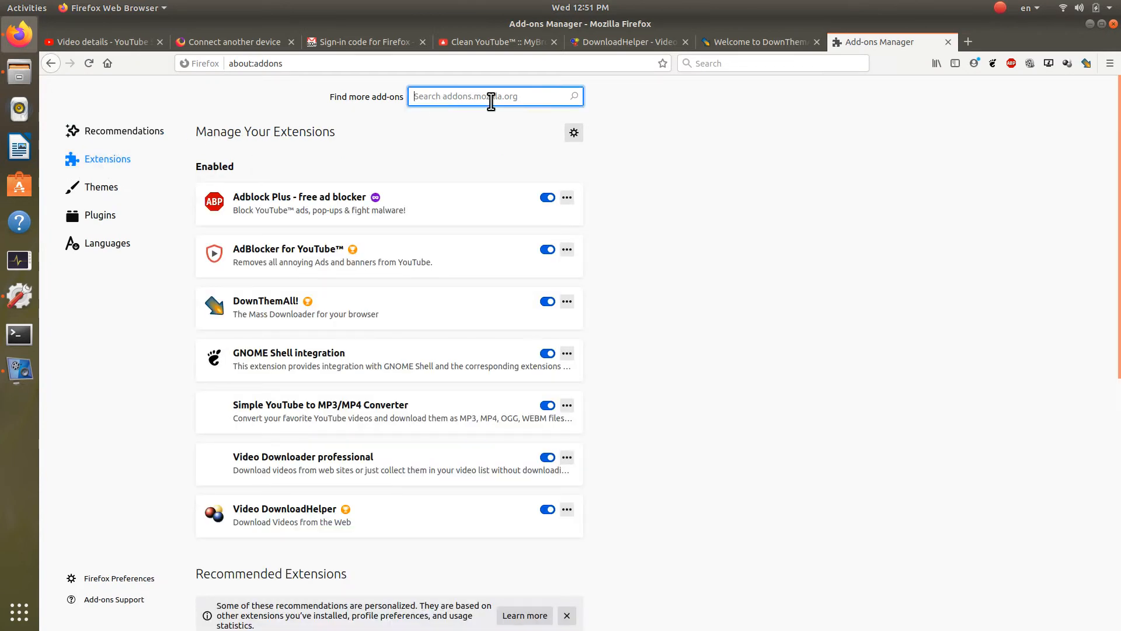
text(tube buddy)
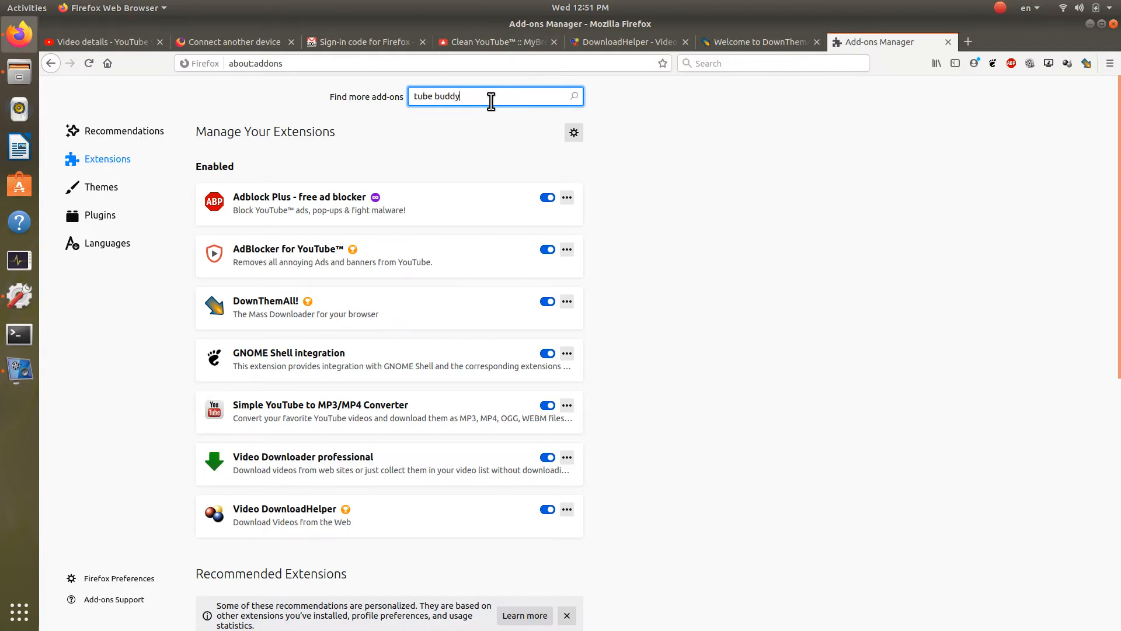
key(Return)
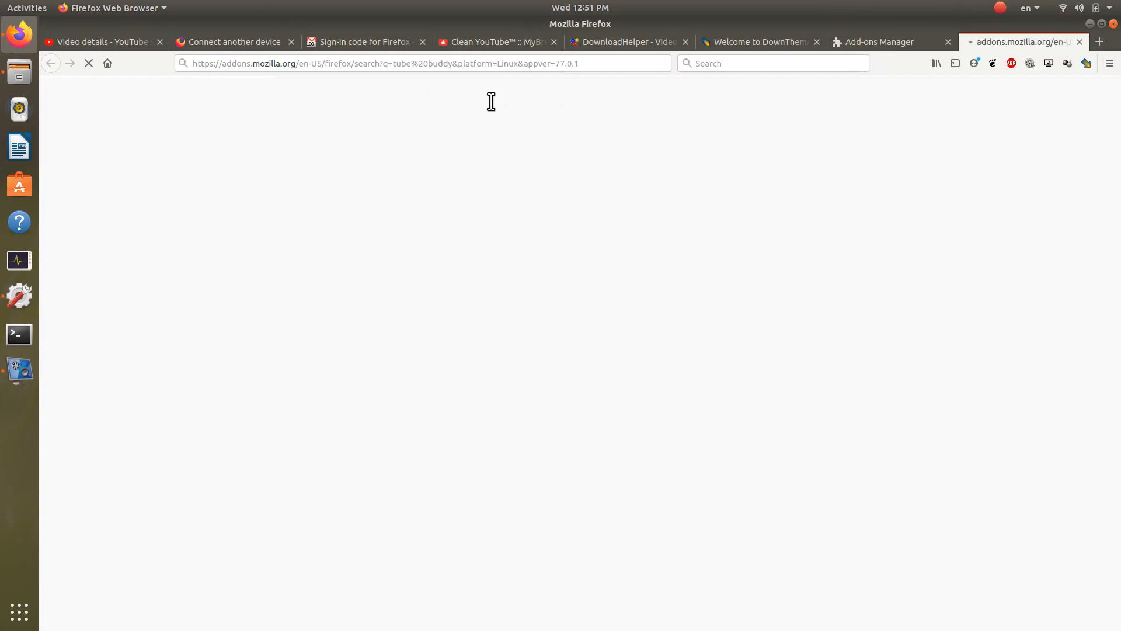
Step: Look through the installed plugins and language packs in the Add-ons Manager
click(899, 44)
click(989, 44)
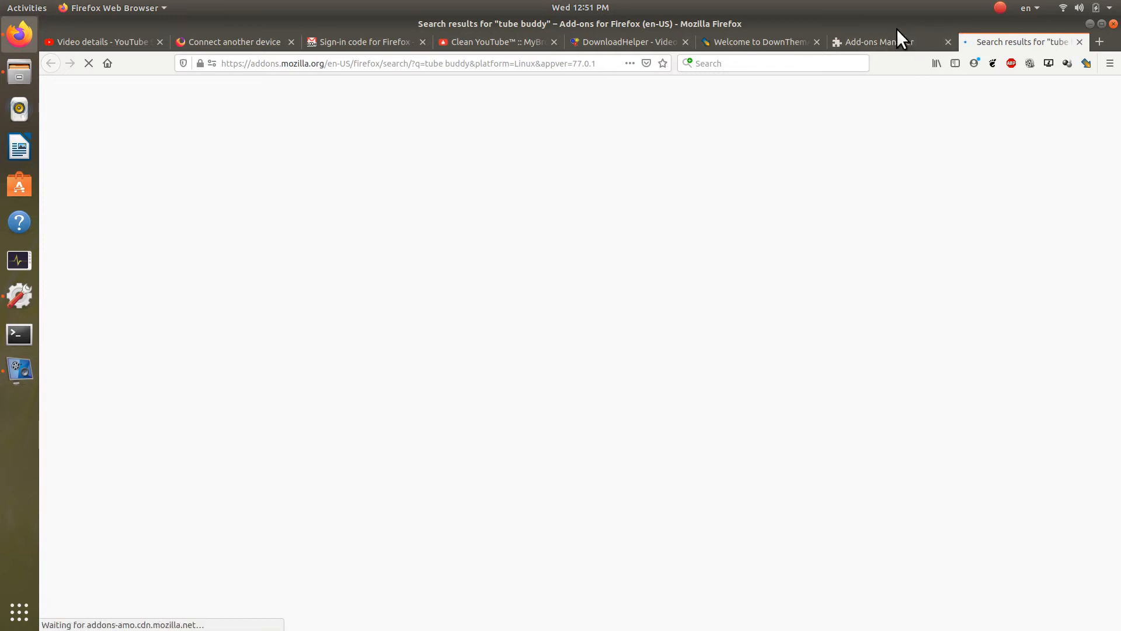
click(886, 43)
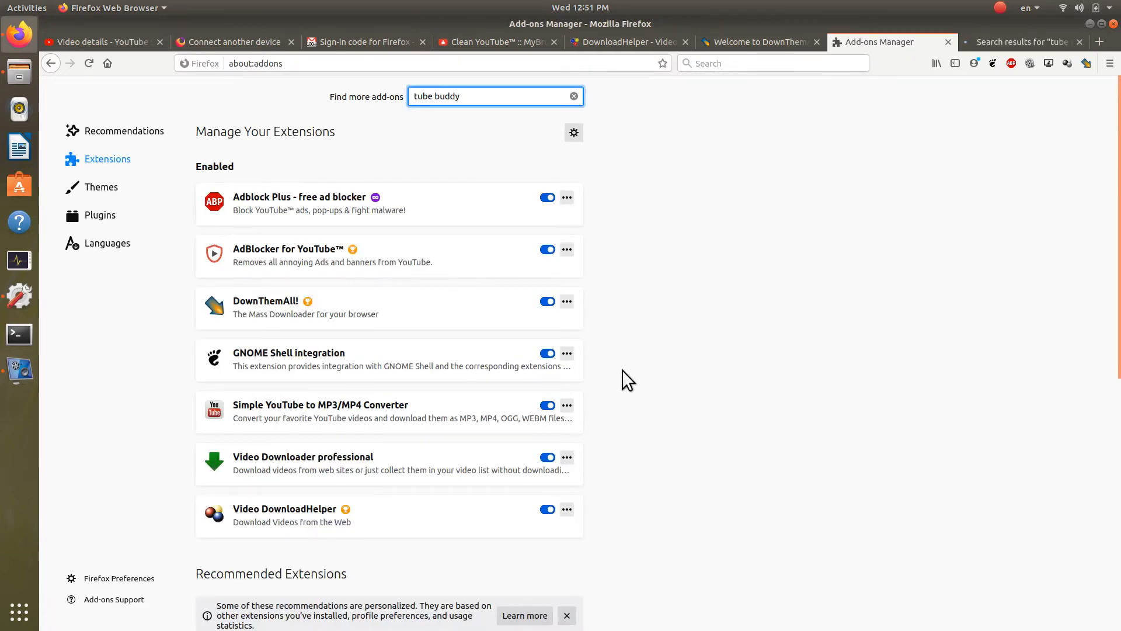
click(100, 215)
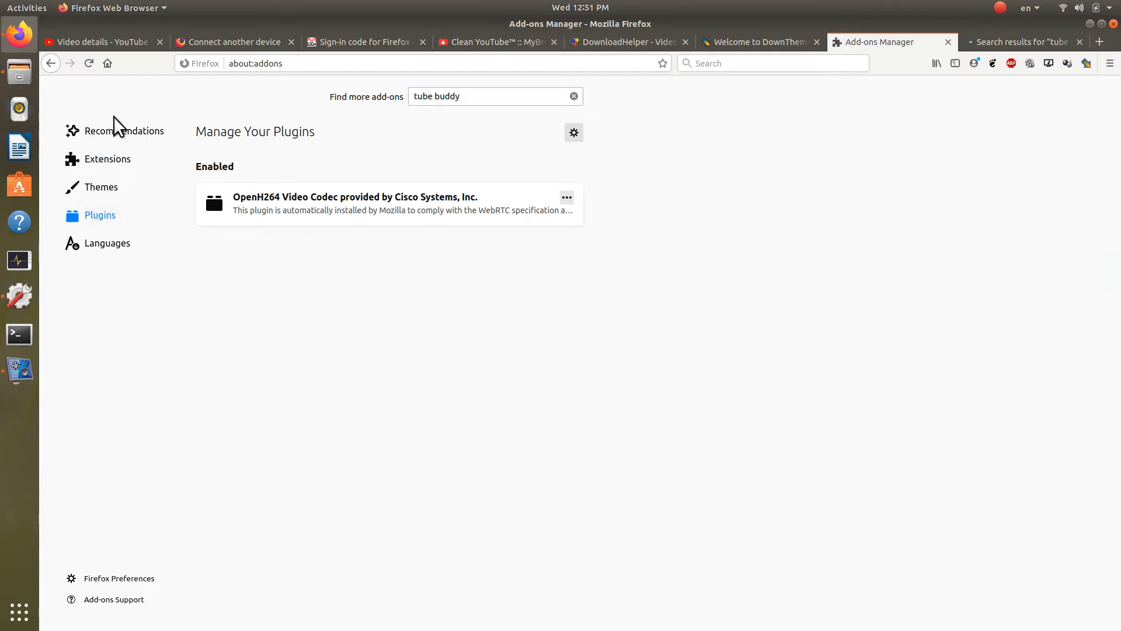
click(106, 244)
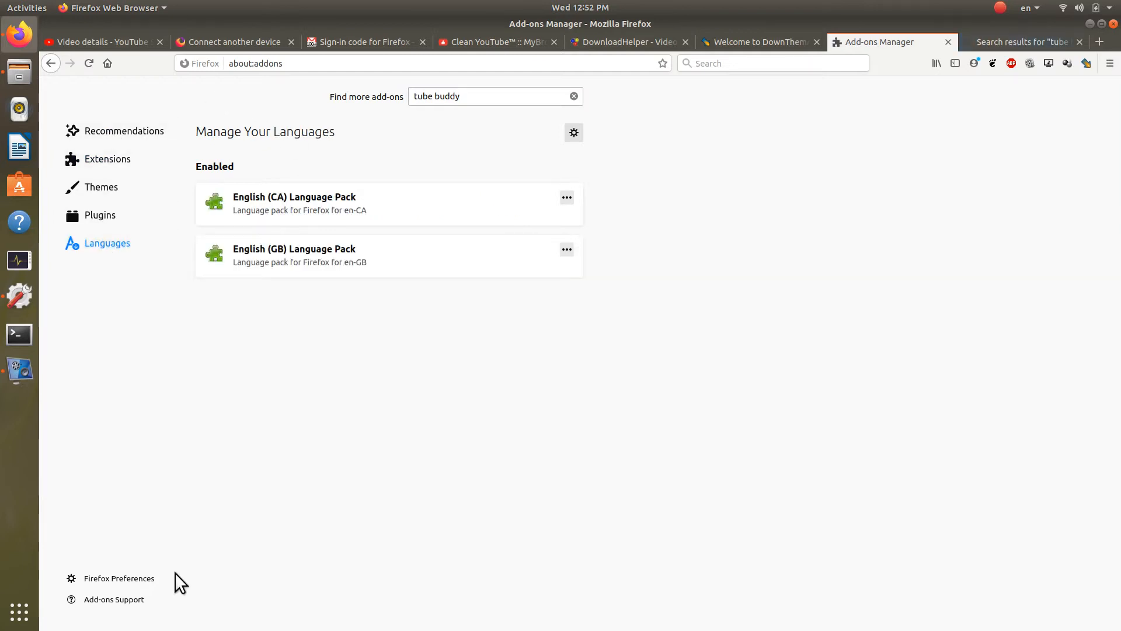
Step: Open the TubeBuddy for YouTube extension from the search results and start adding it to Firefox
click(1022, 41)
click(678, 292)
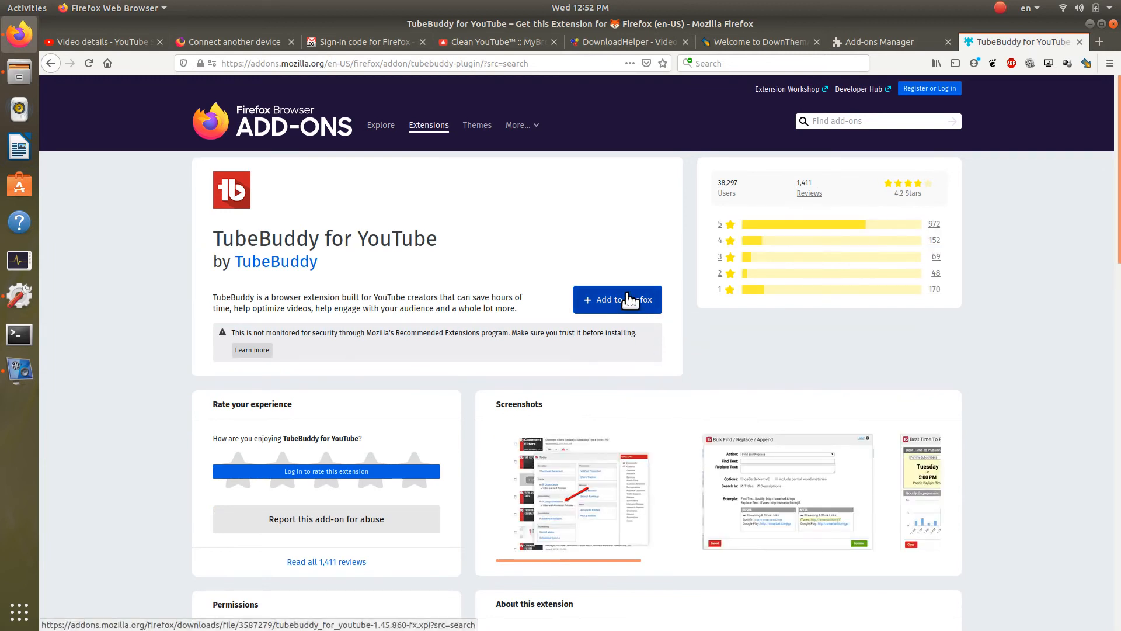
click(629, 300)
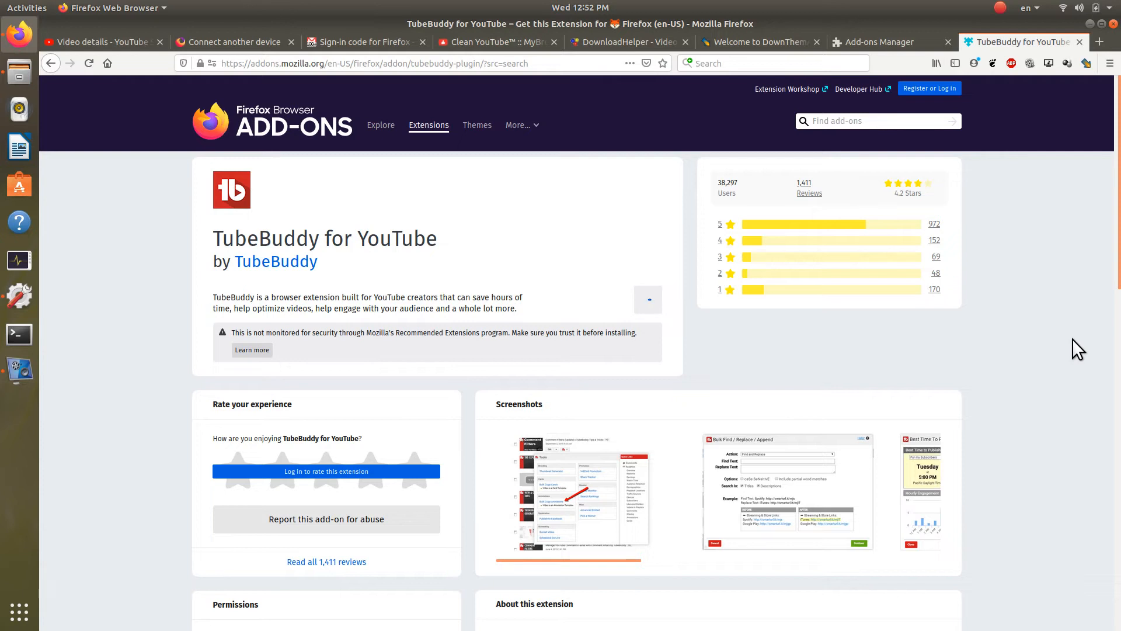
Step: Return to the GPARTED video's details and save the playlist changes
click(467, 44)
click(70, 40)
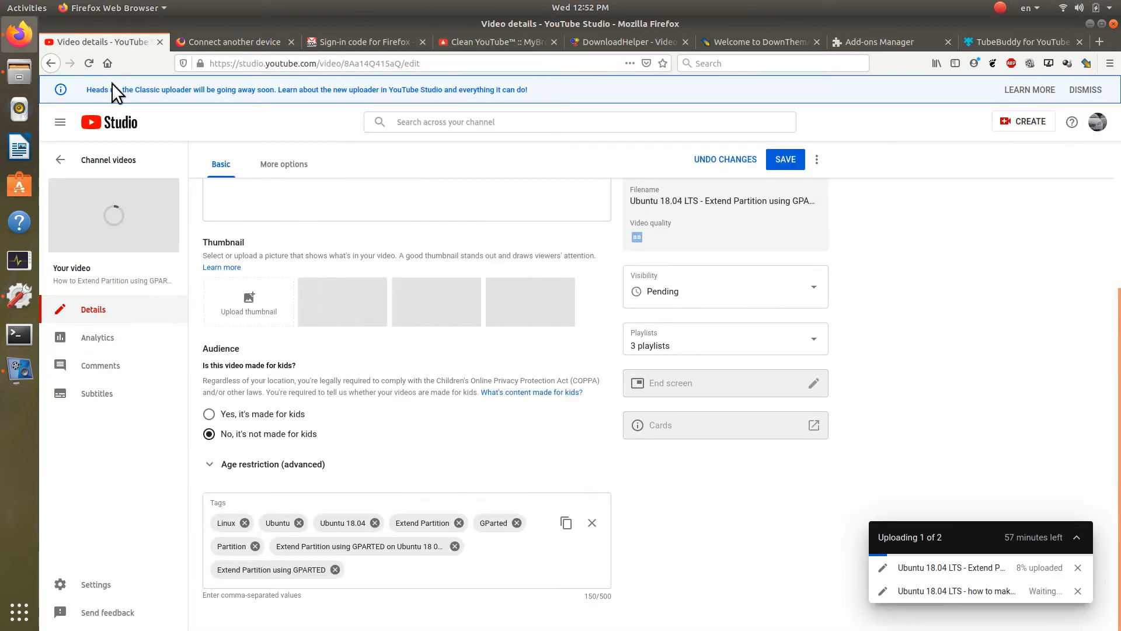
click(58, 160)
click(558, 310)
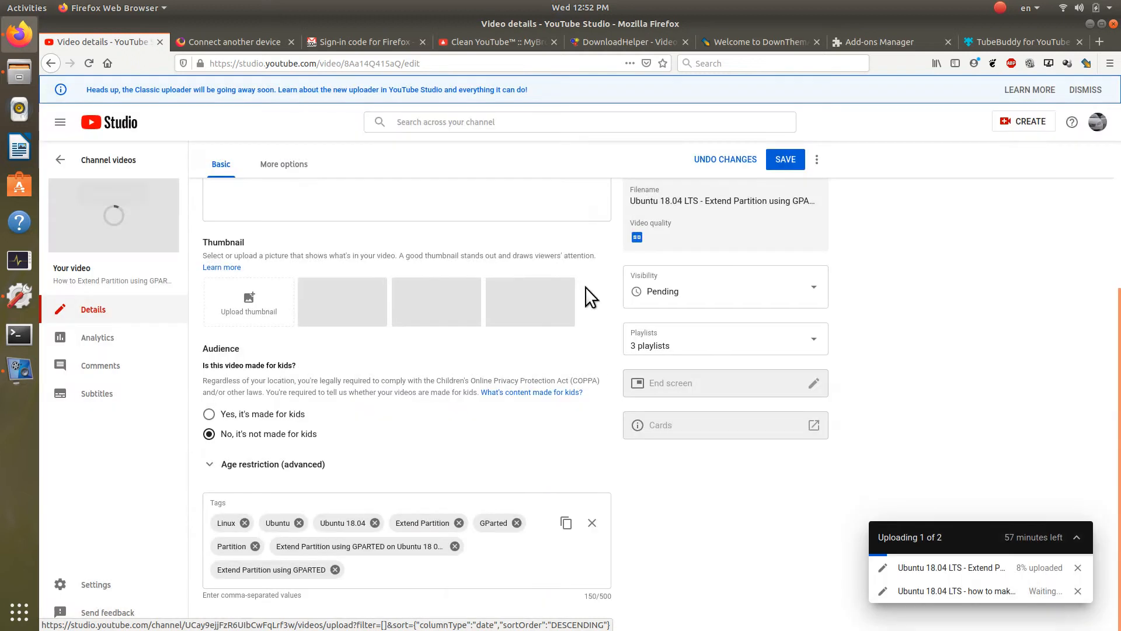
click(770, 162)
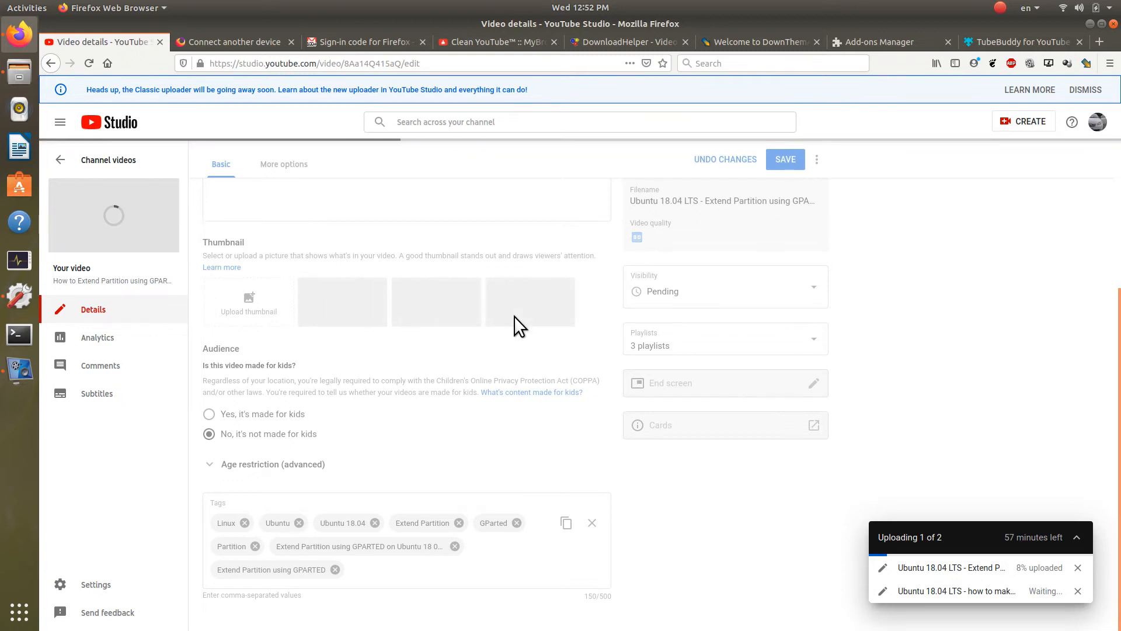
Step: Grant TubeBuddy its requested permission to finish adding it to Firefox, and dismiss the installation notice
click(1005, 42)
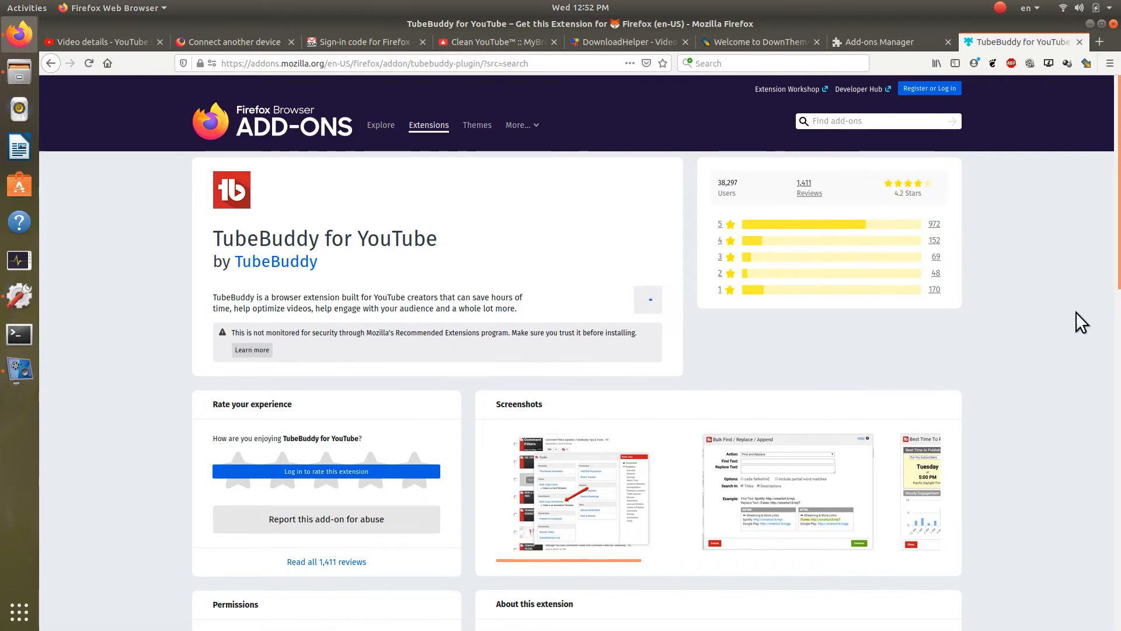
scroll(1076, 312, down, 10)
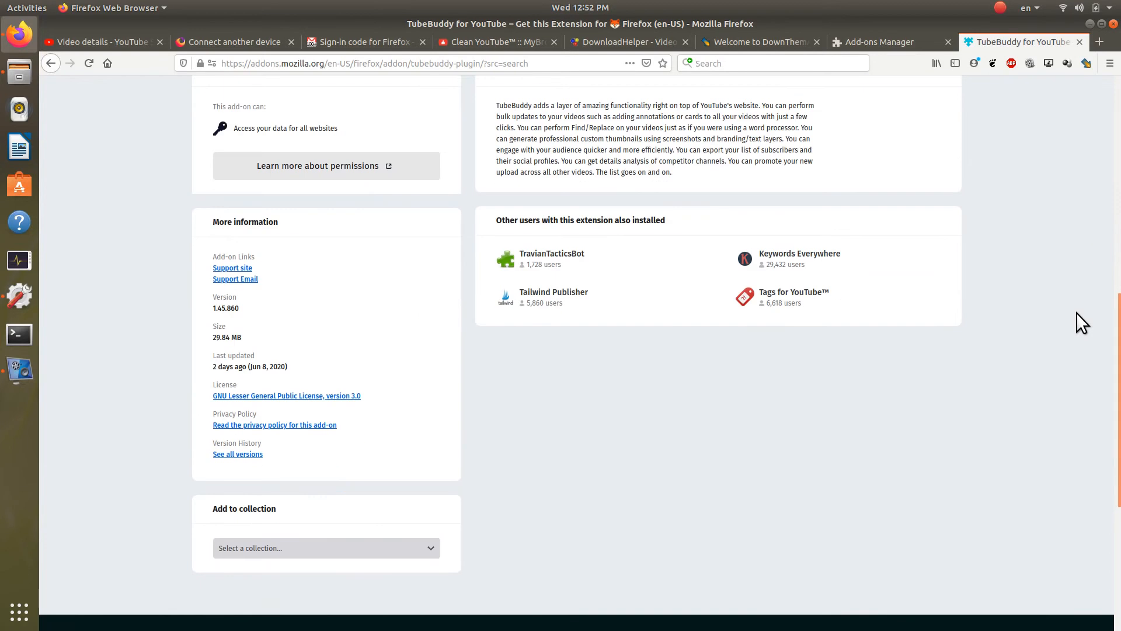
scroll(1077, 312, down, 4)
scroll(1077, 312, up, 12)
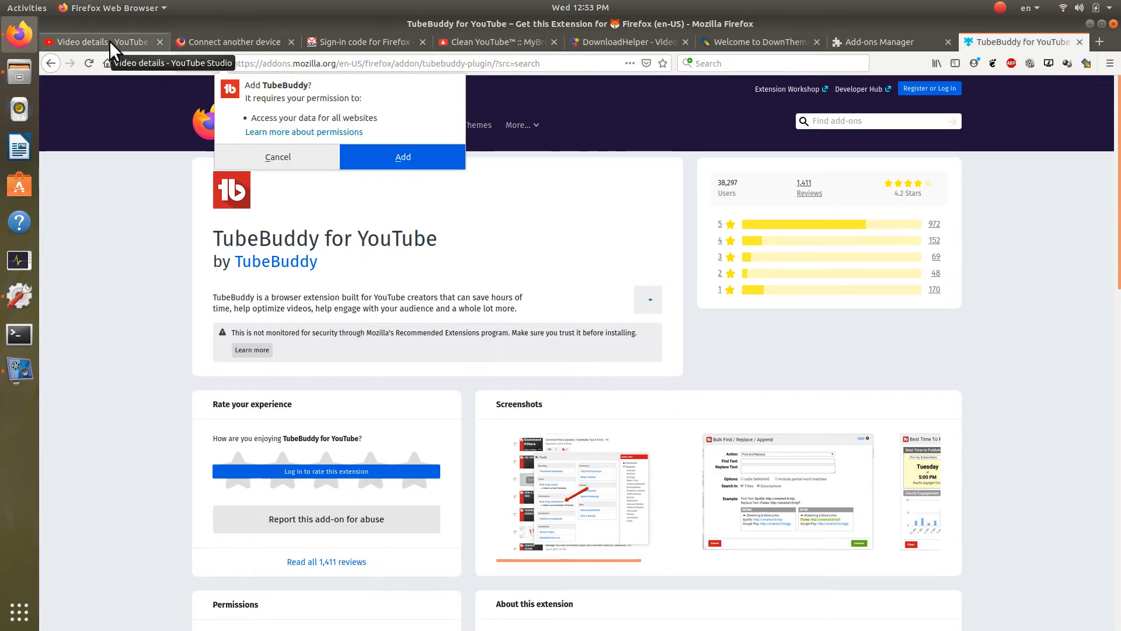
click(412, 162)
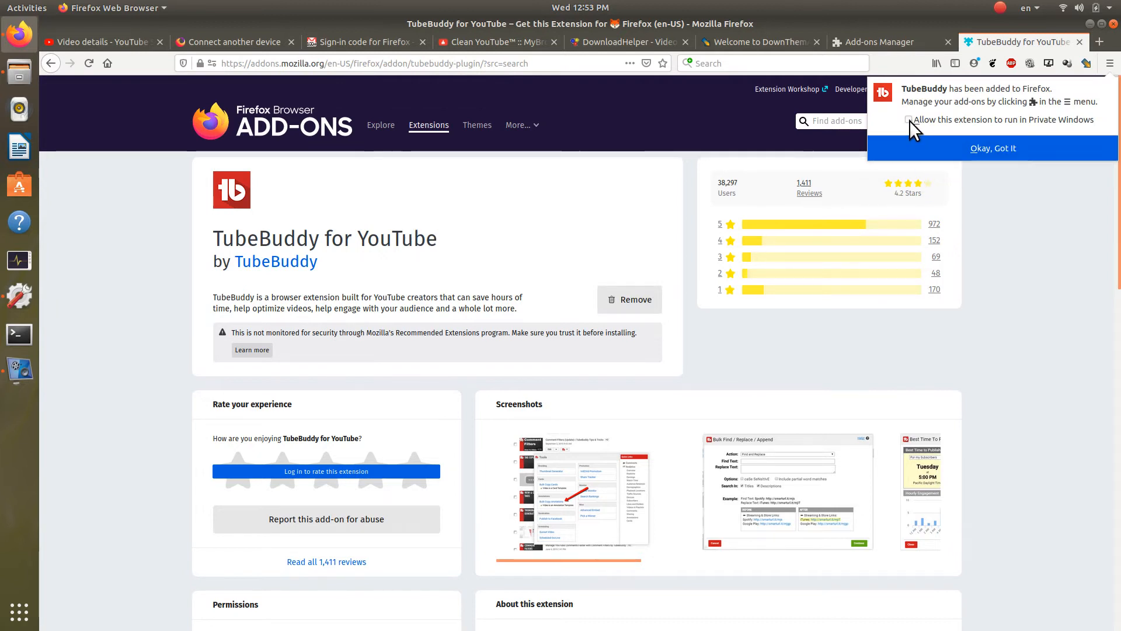
click(1014, 148)
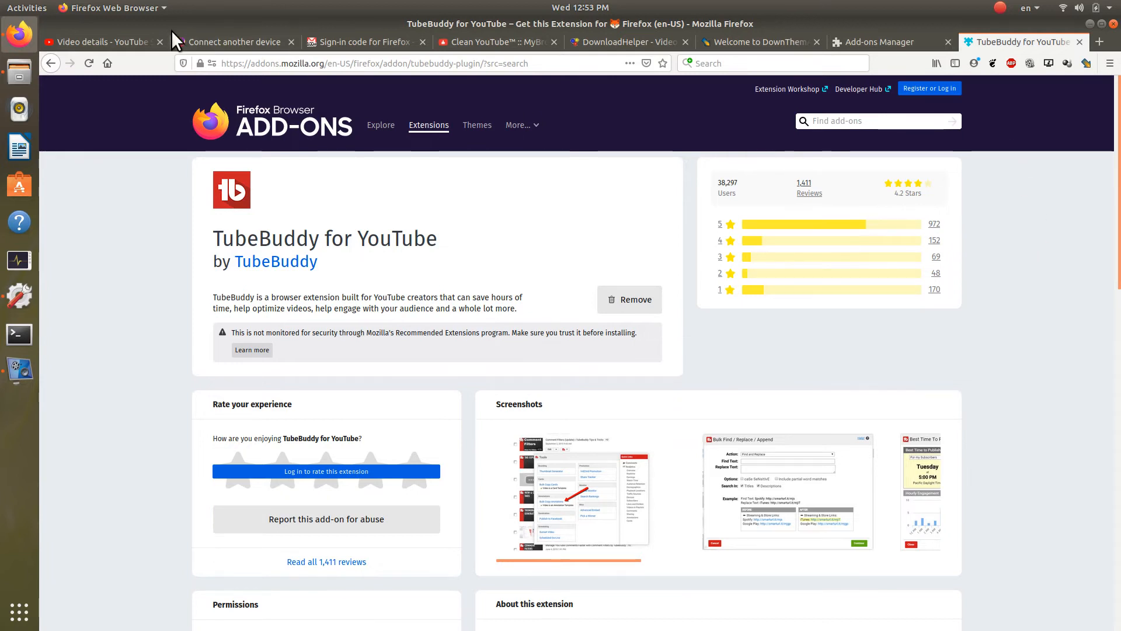
Step: Duplicate the browser tab with the video details and load youtube.com in the copy
click(133, 42)
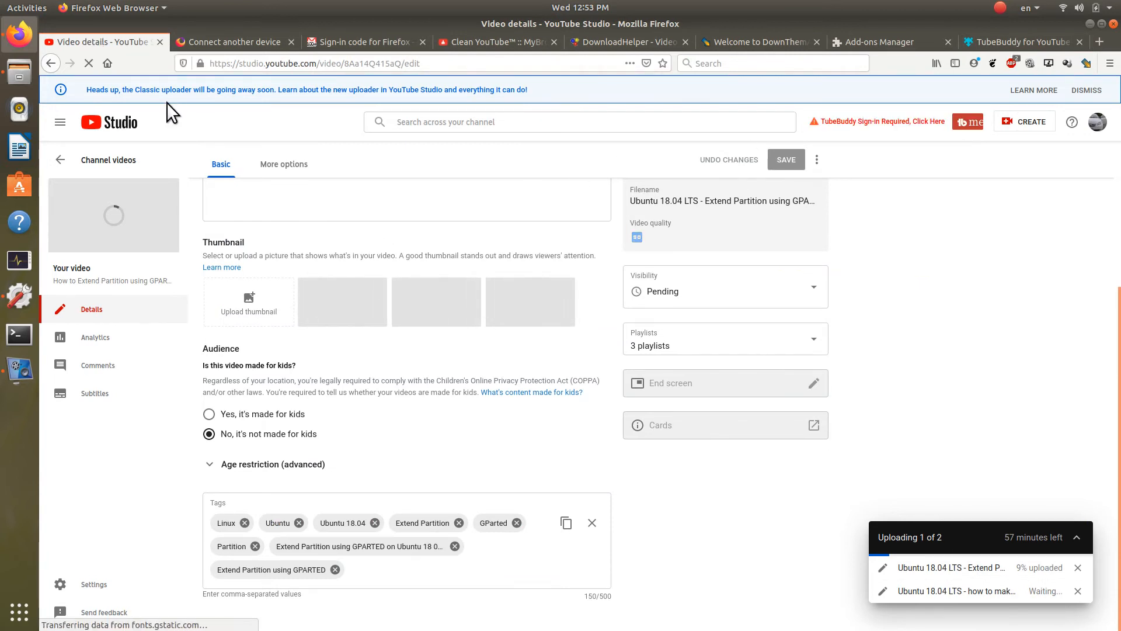
right_click(101, 44)
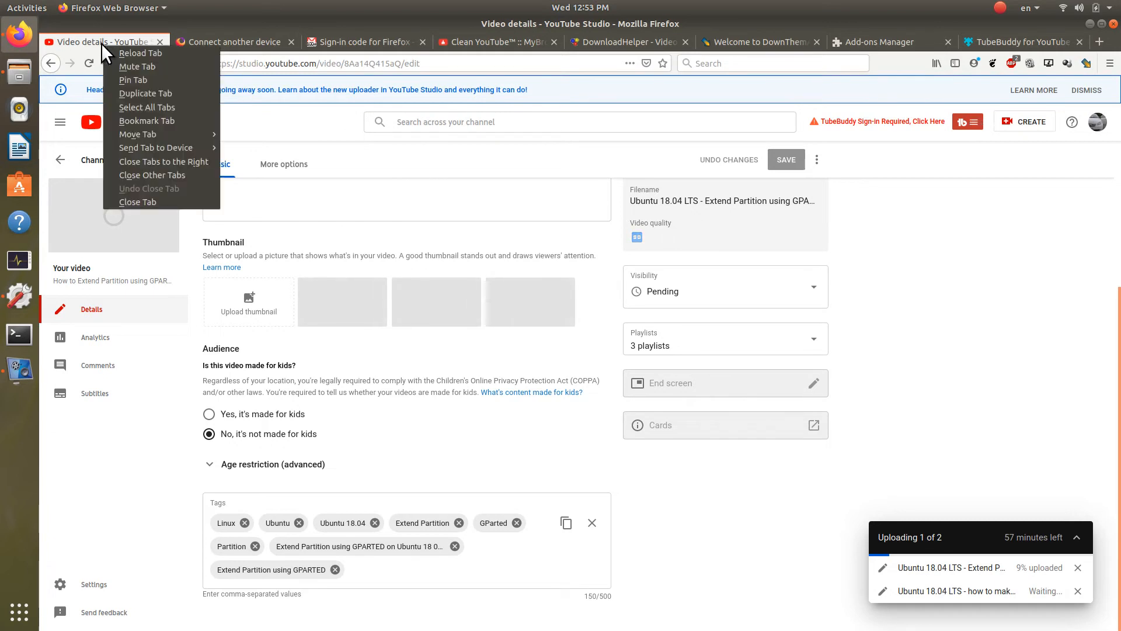
click(173, 91)
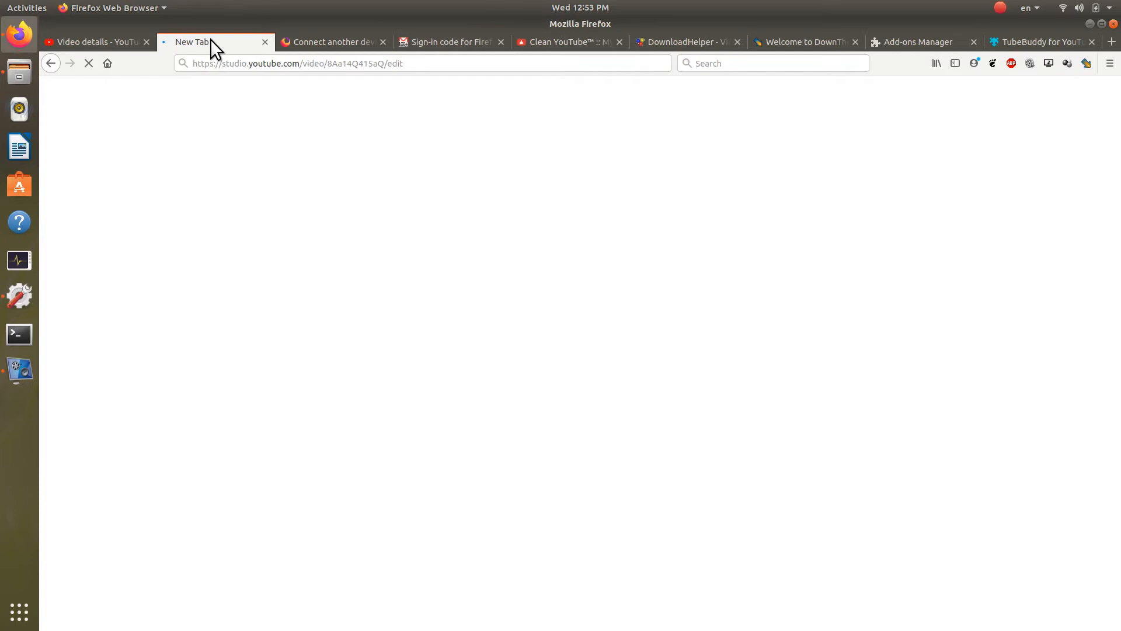
click(244, 65)
text(youtube.com/)
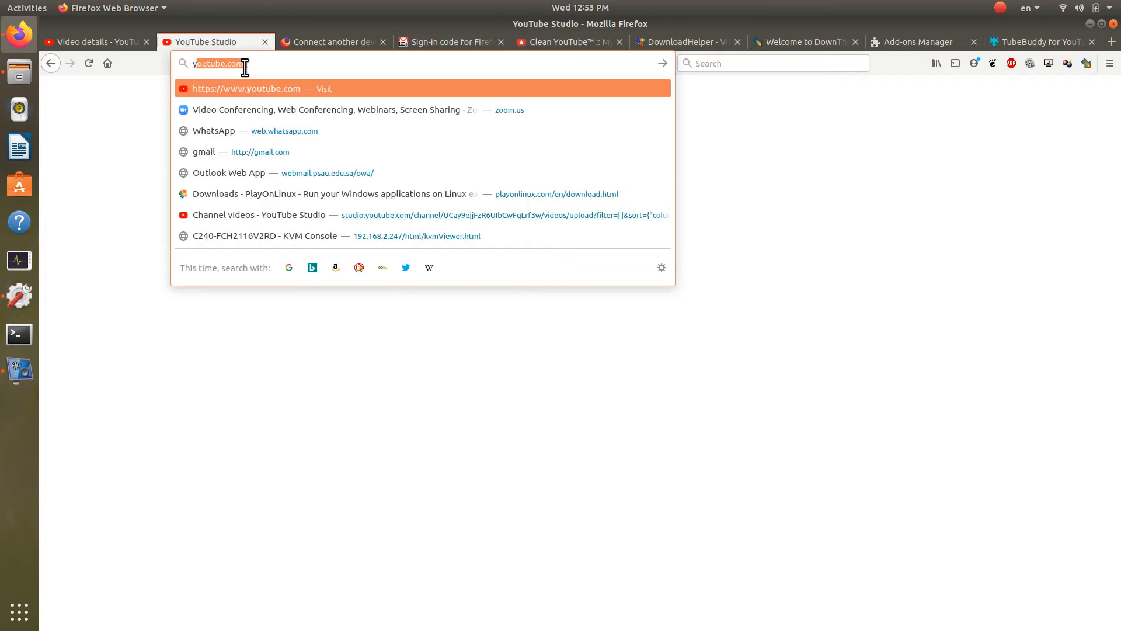
key(Return)
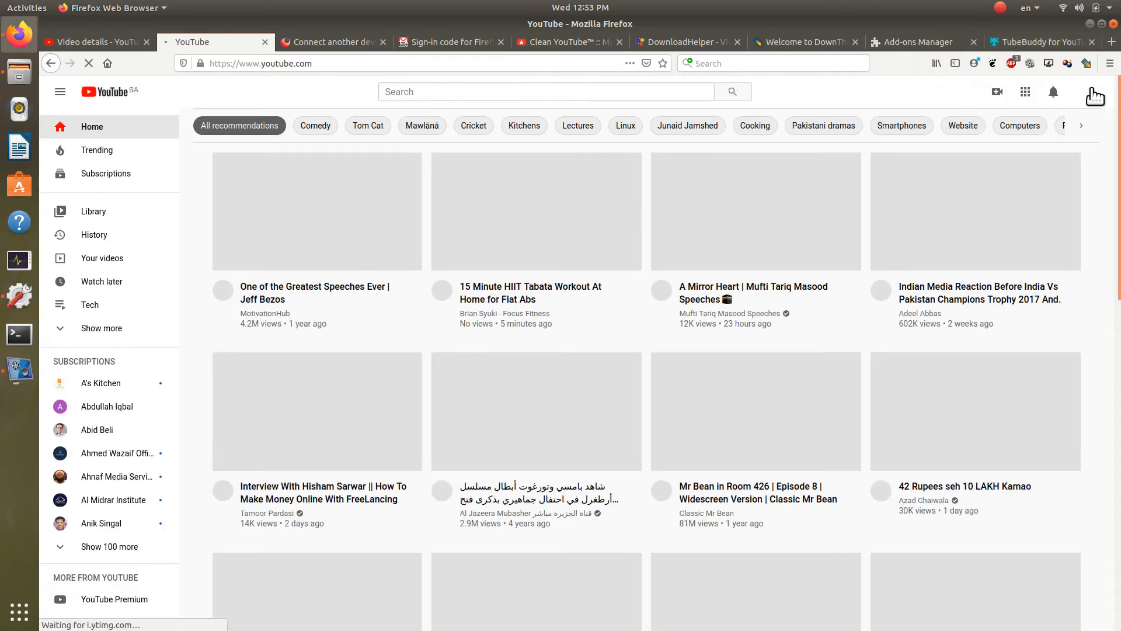
Step: Open the account's own YouTube channel and browse through its list of uploaded videos
click(1093, 92)
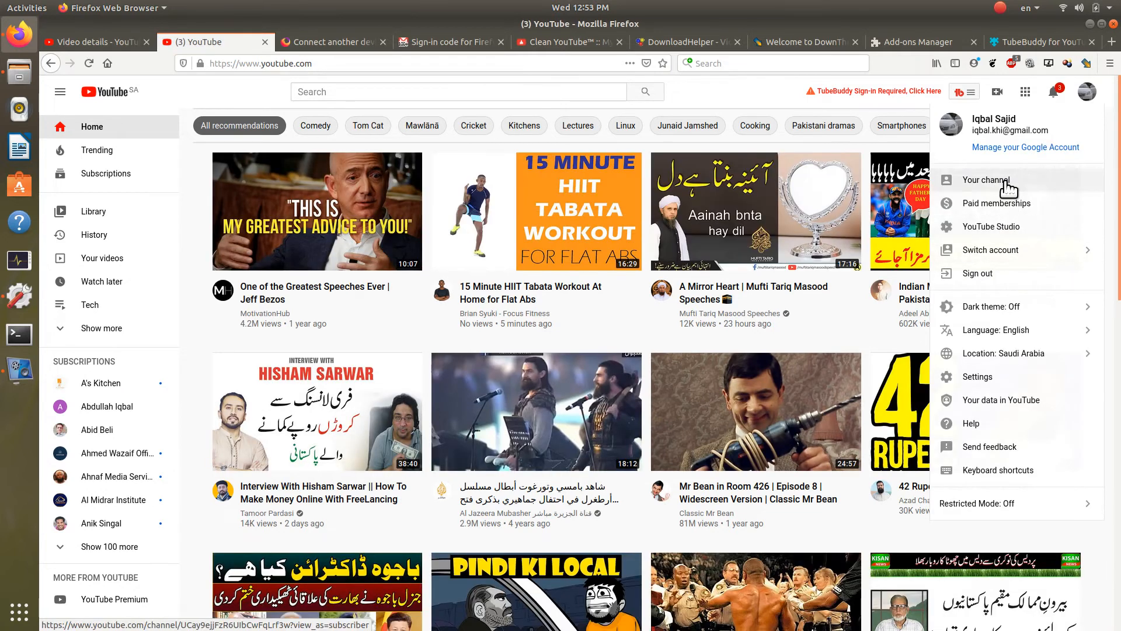
click(1009, 188)
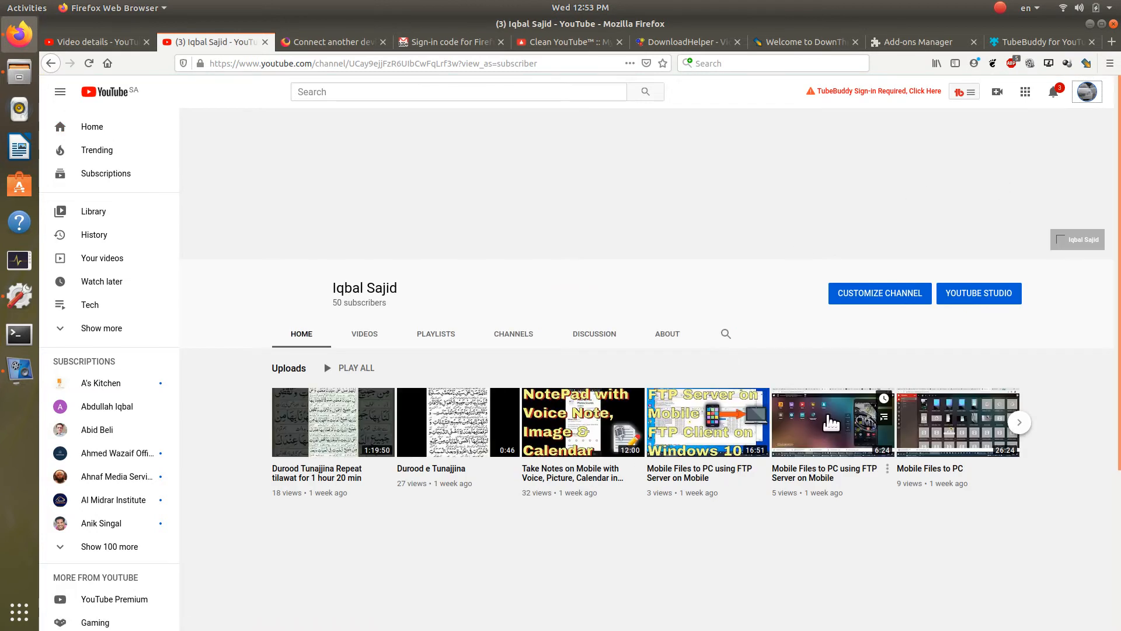
click(368, 336)
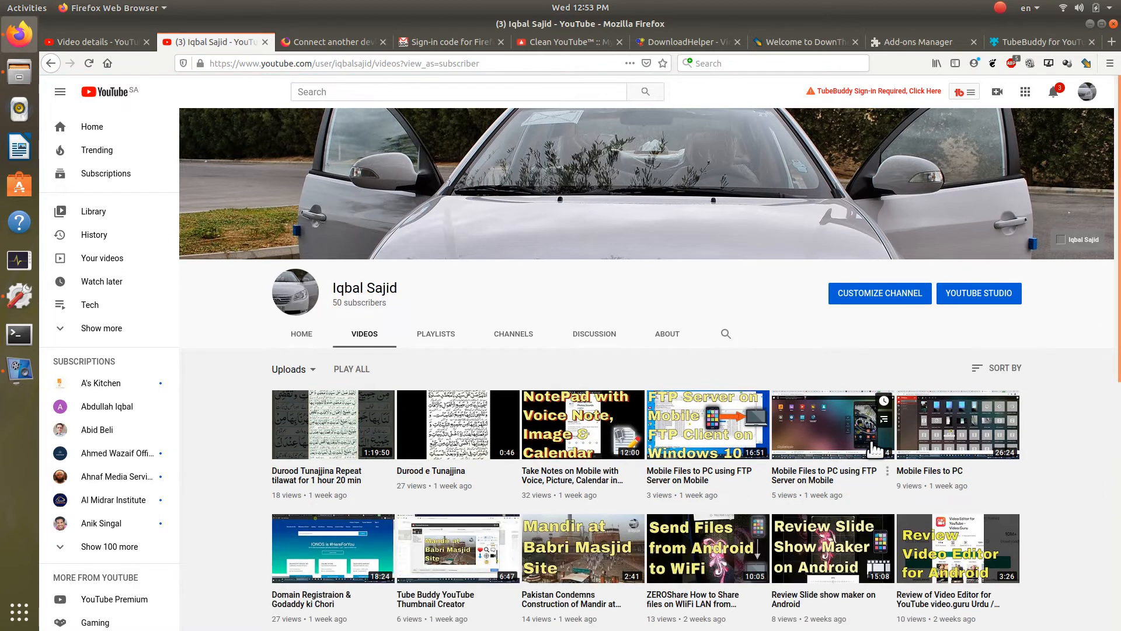
scroll(1080, 453, down, 3)
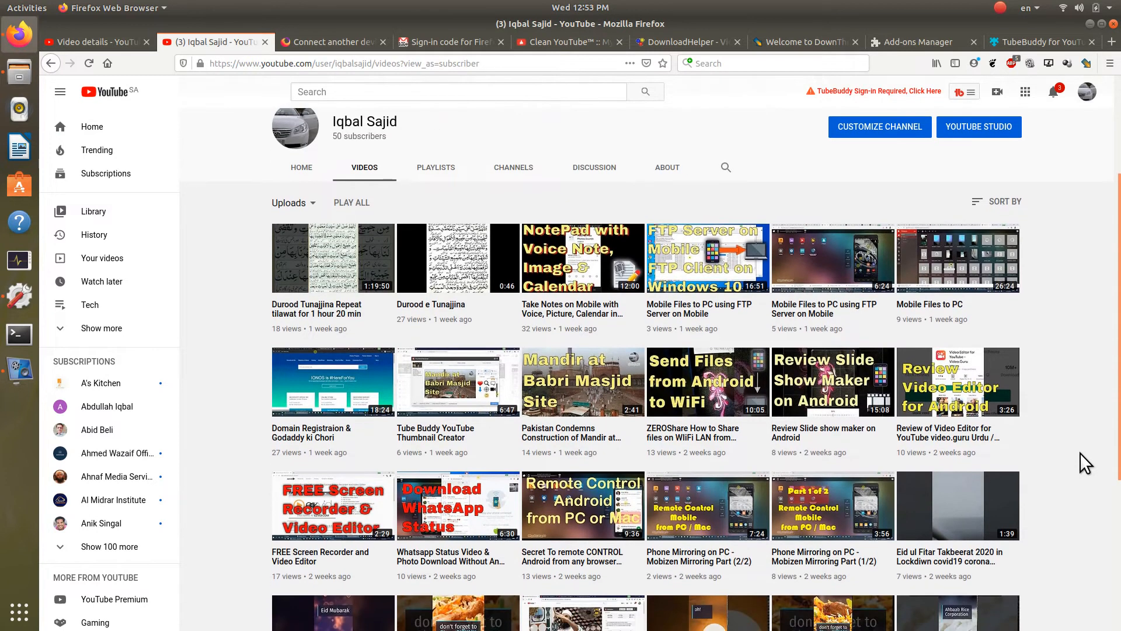
scroll(1080, 454, down, 3)
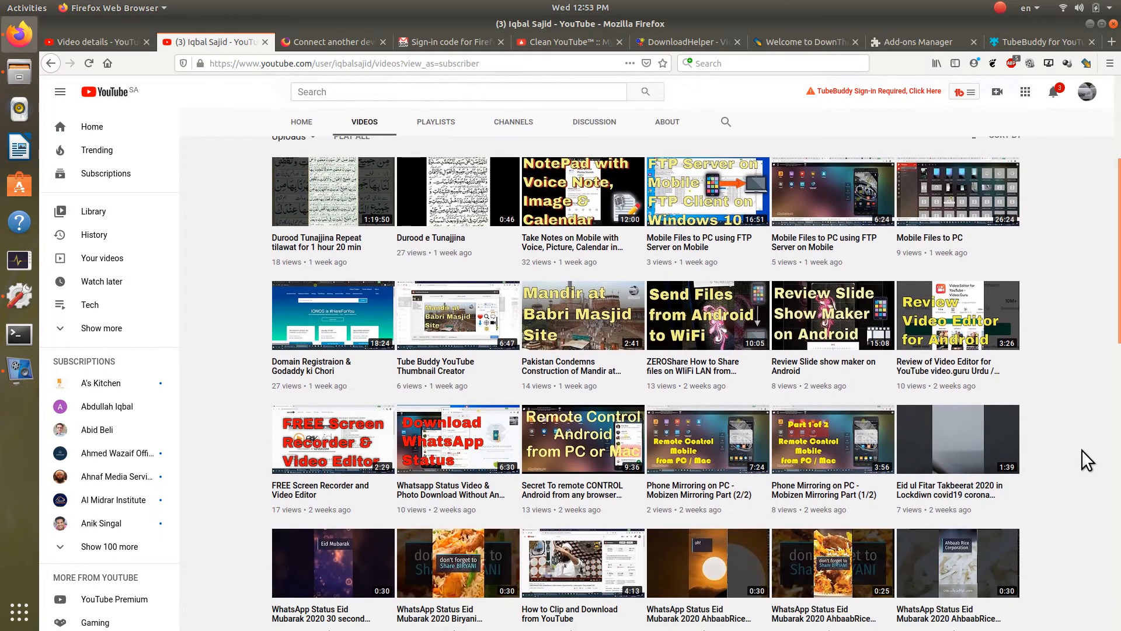
scroll(1082, 450, down, 7)
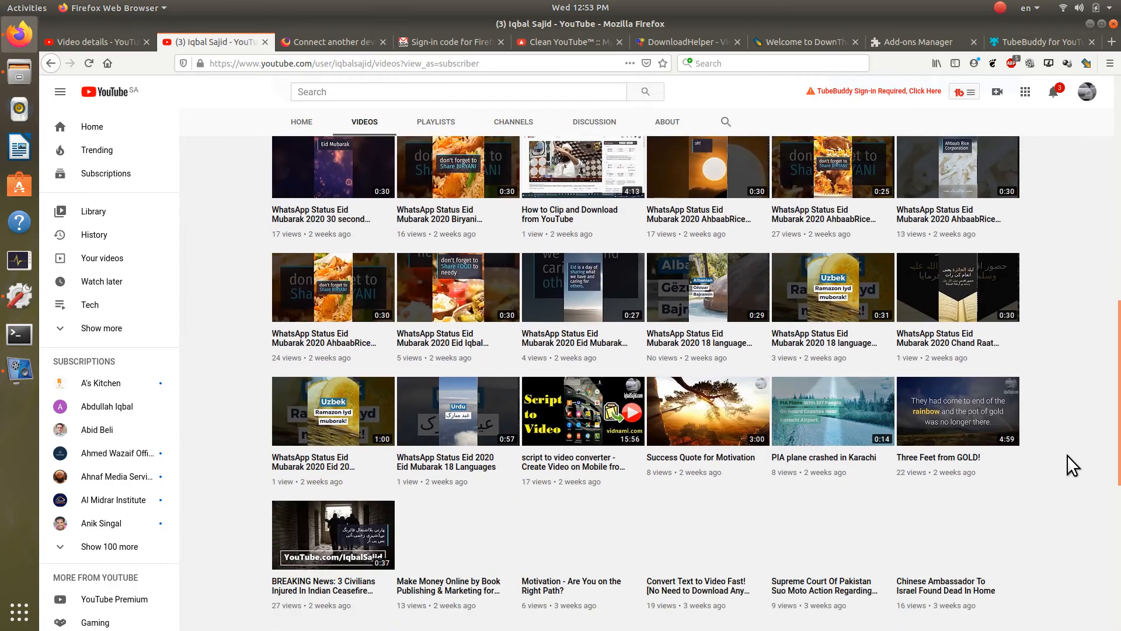
scroll(1068, 457, down, 5)
scroll(1068, 457, up, 4)
scroll(1068, 457, up, 13)
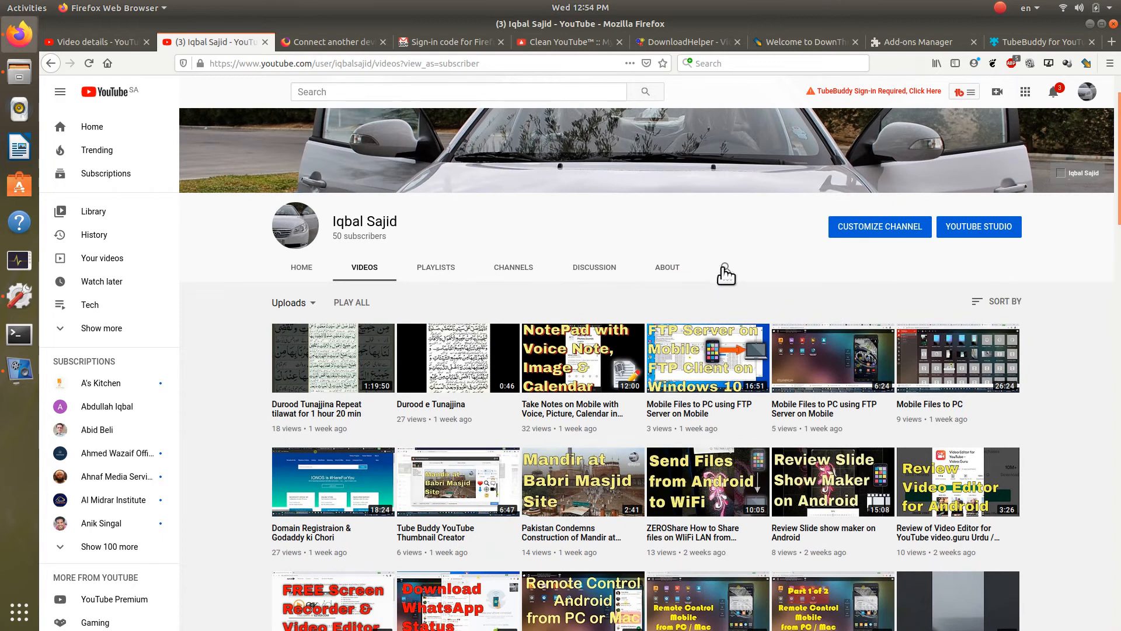
Step: Search the channel for "tube buddy" and return to the GPARTED video's details page
click(725, 269)
key(Return)
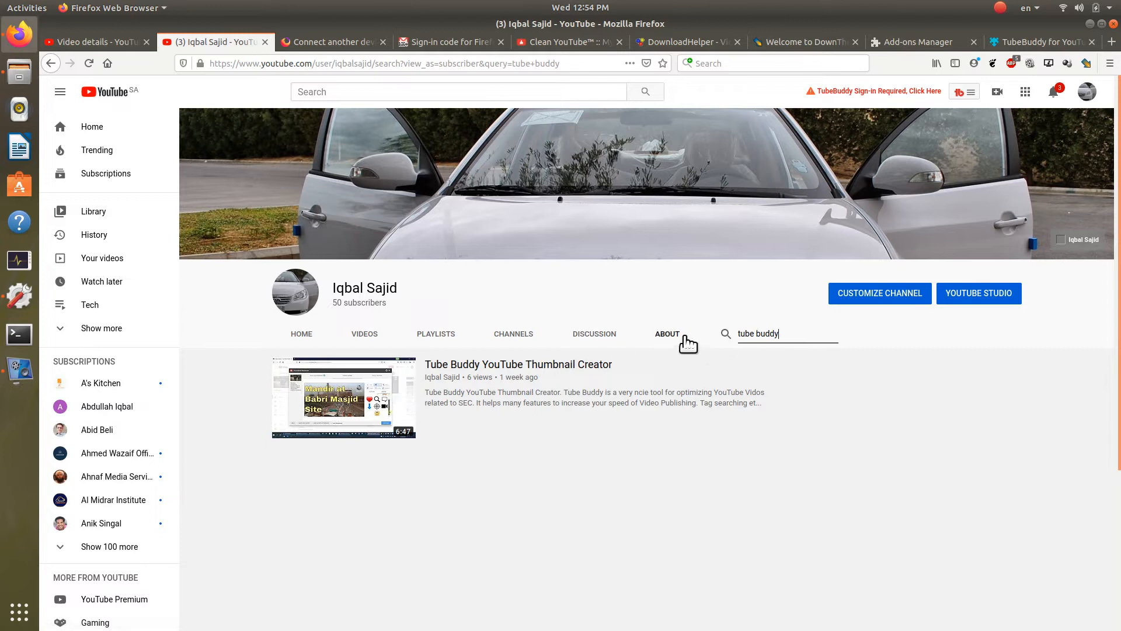
click(365, 336)
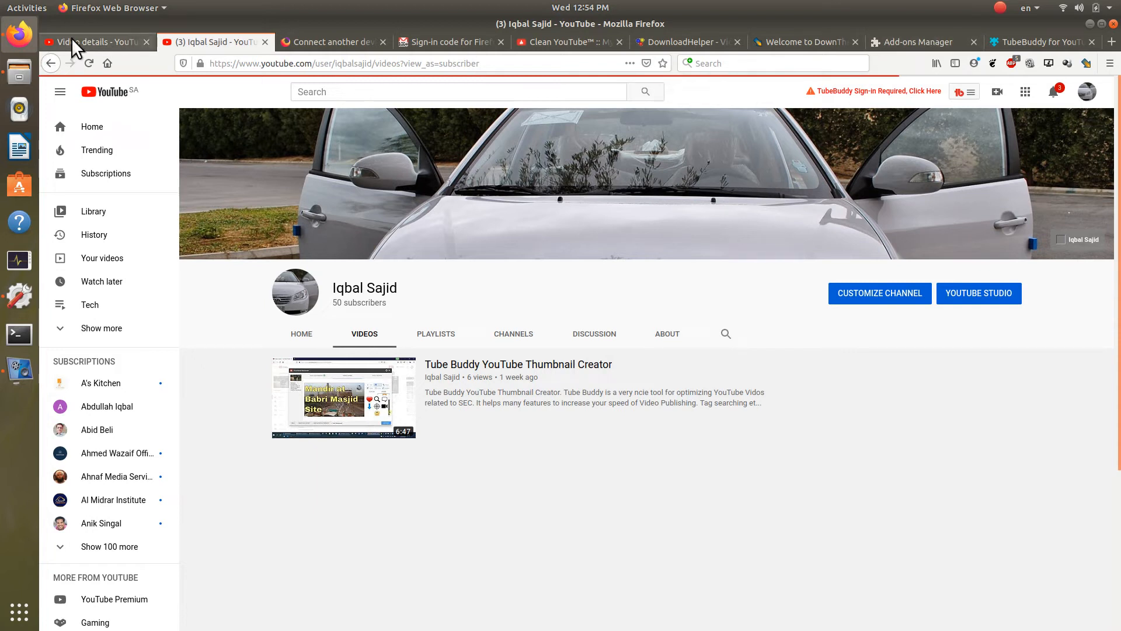
click(94, 43)
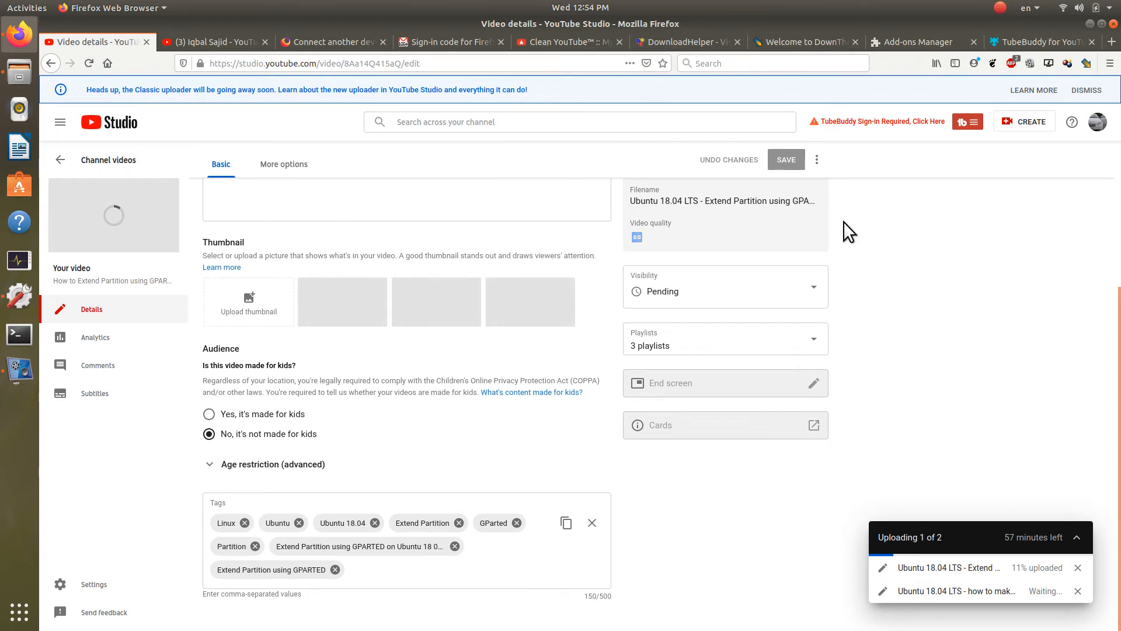
scroll(848, 232, up, 3)
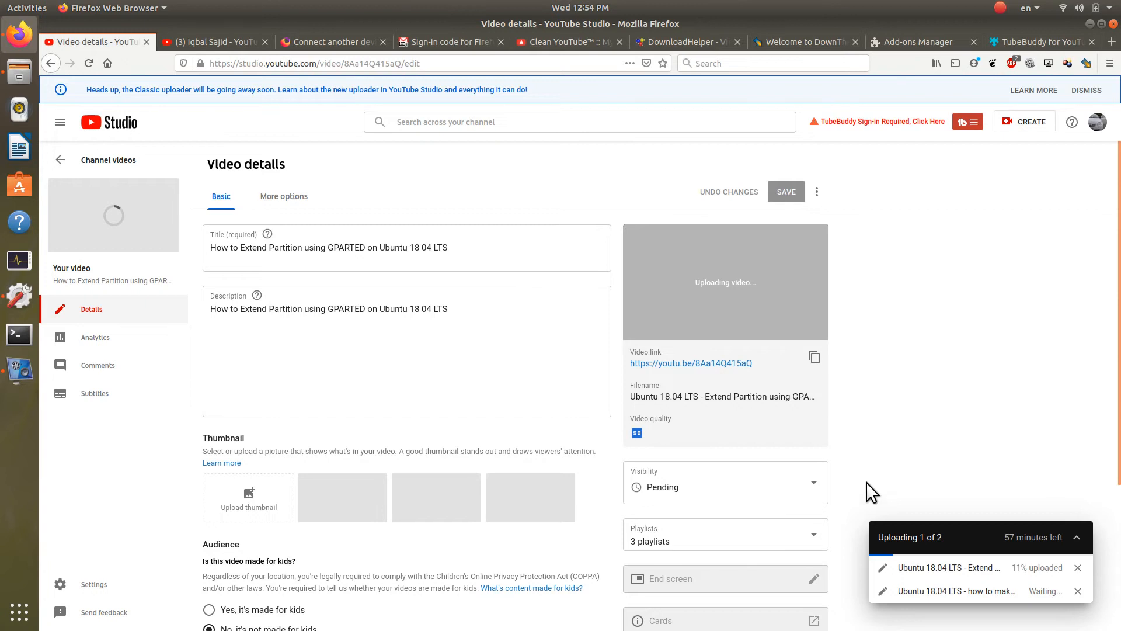
Step: Return to the channel's video list and reopen the details of the pending GPARTED video
click(61, 169)
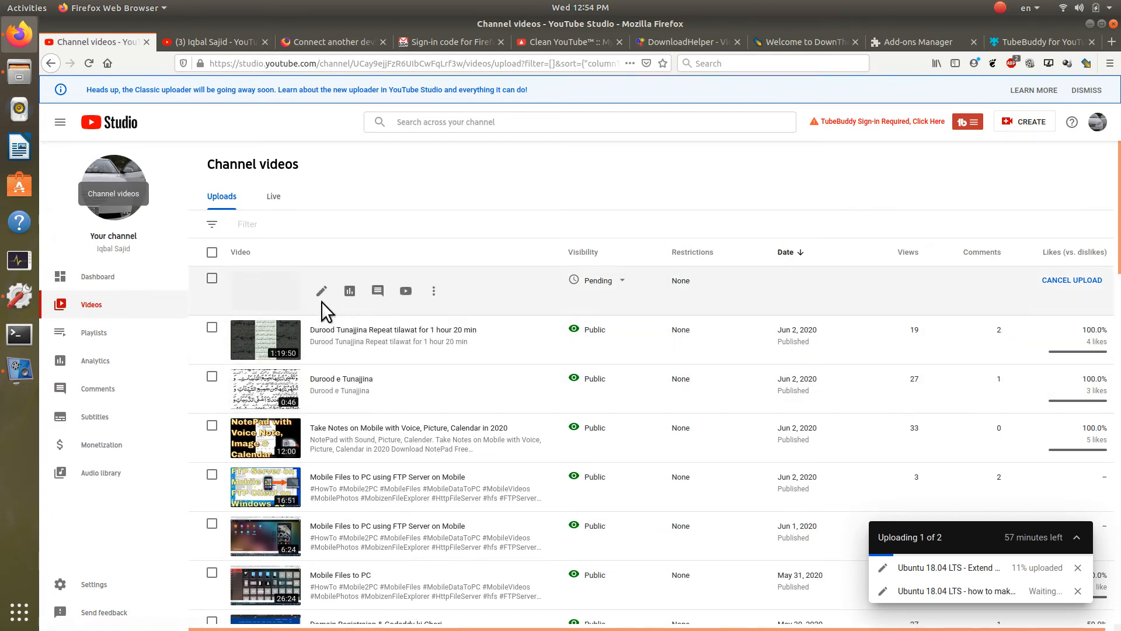
click(321, 291)
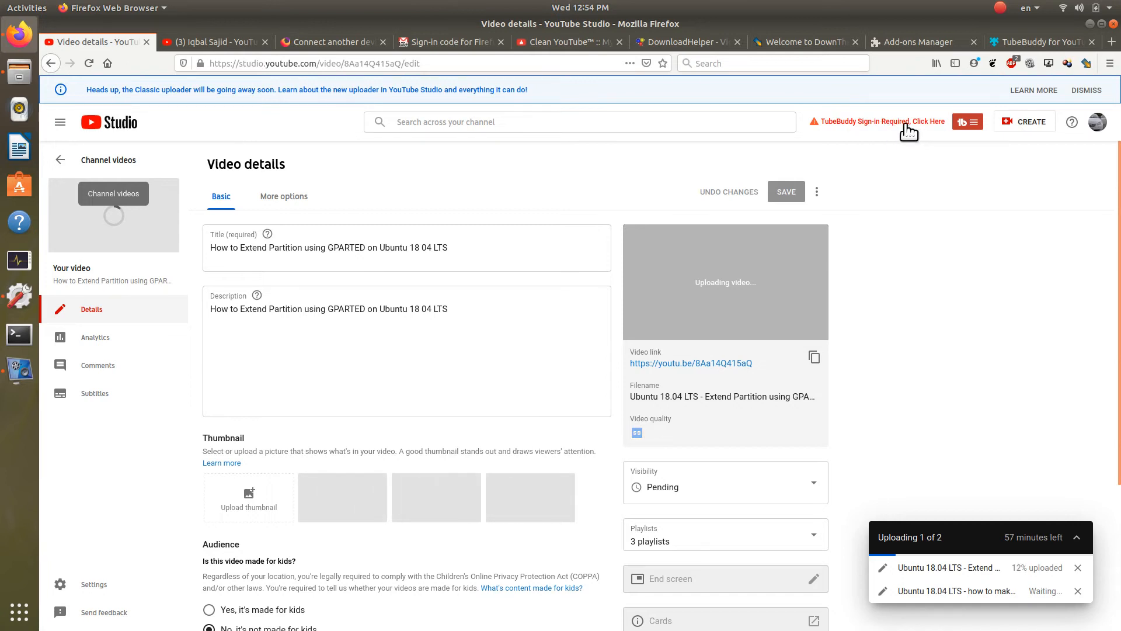
Step: Sign in to TubeBuddy with the channel's YouTube account, agreeing to its privacy policy and terms and allowing the requested Google account access
click(218, 41)
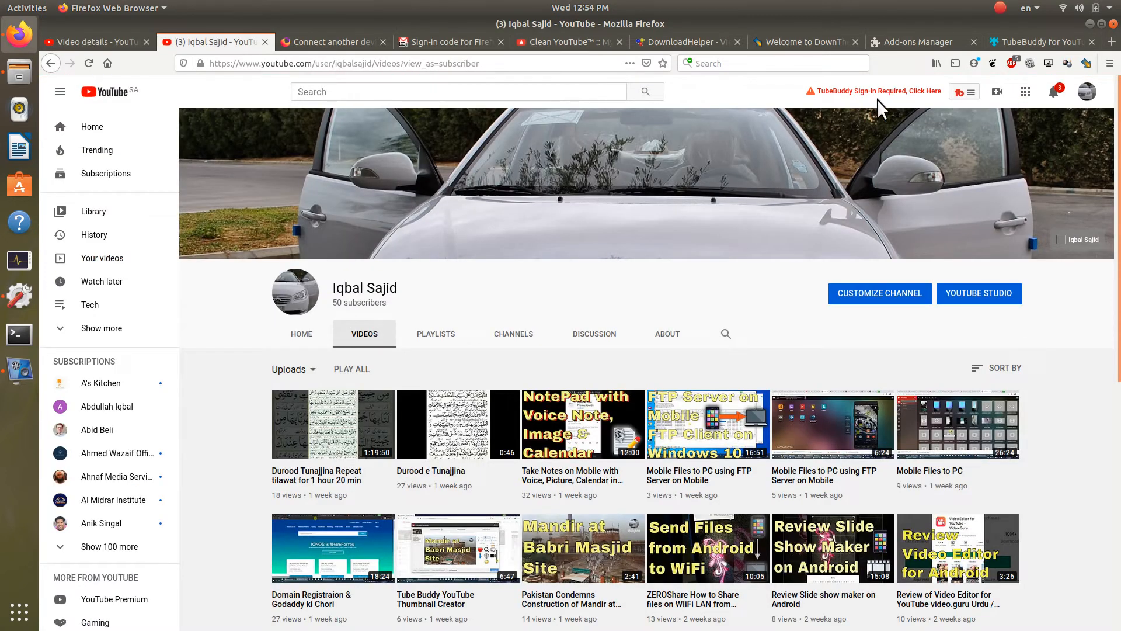
click(890, 91)
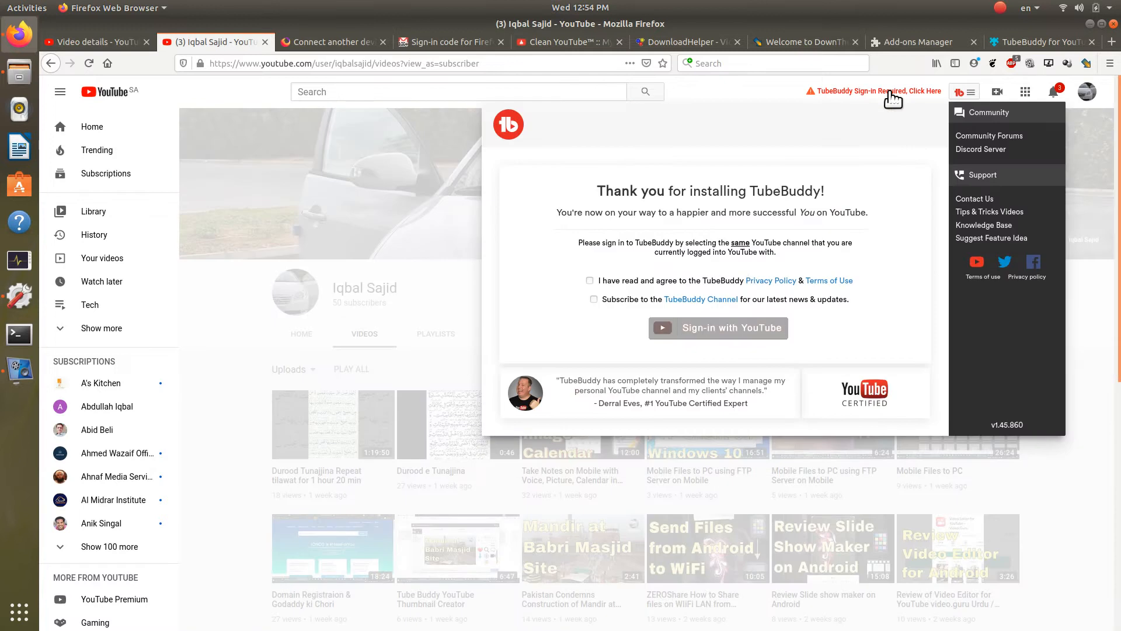
click(589, 281)
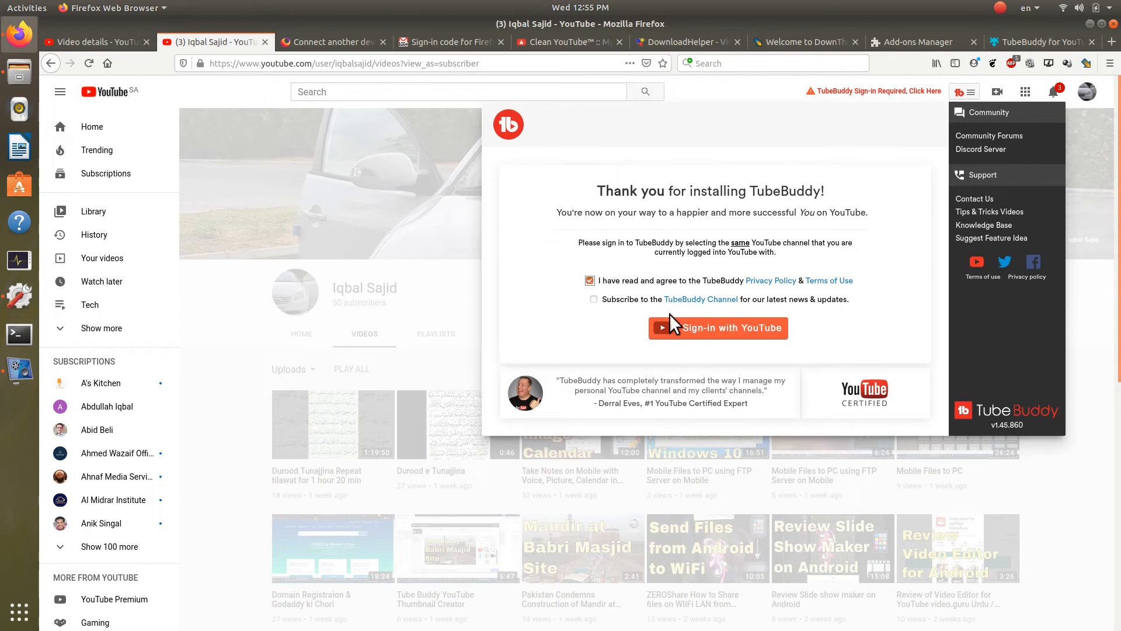
click(723, 338)
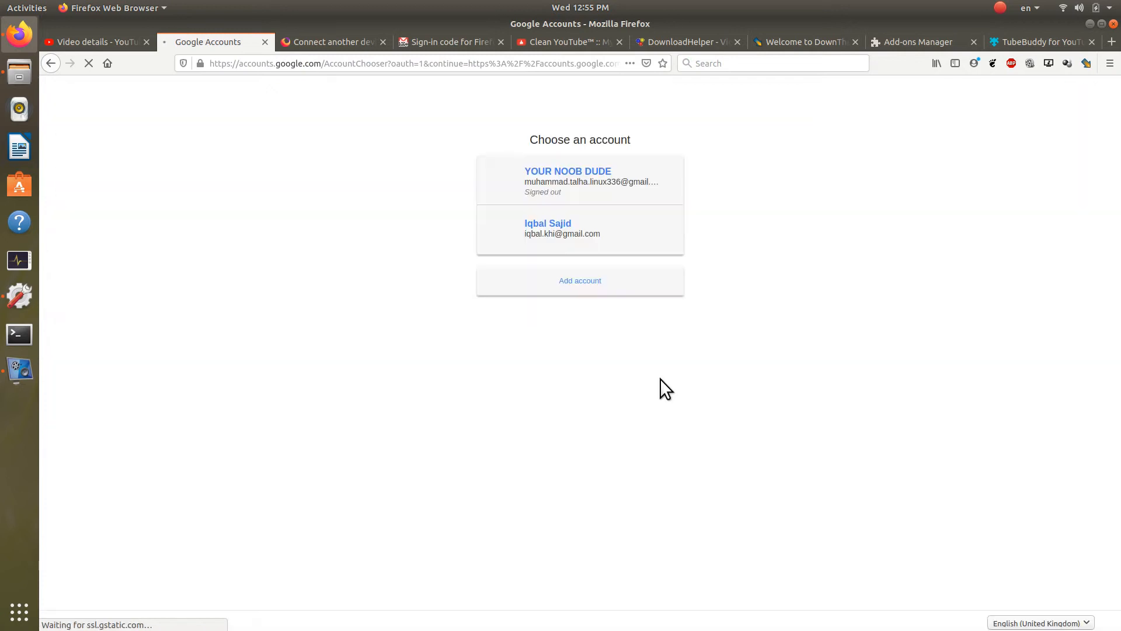
click(571, 233)
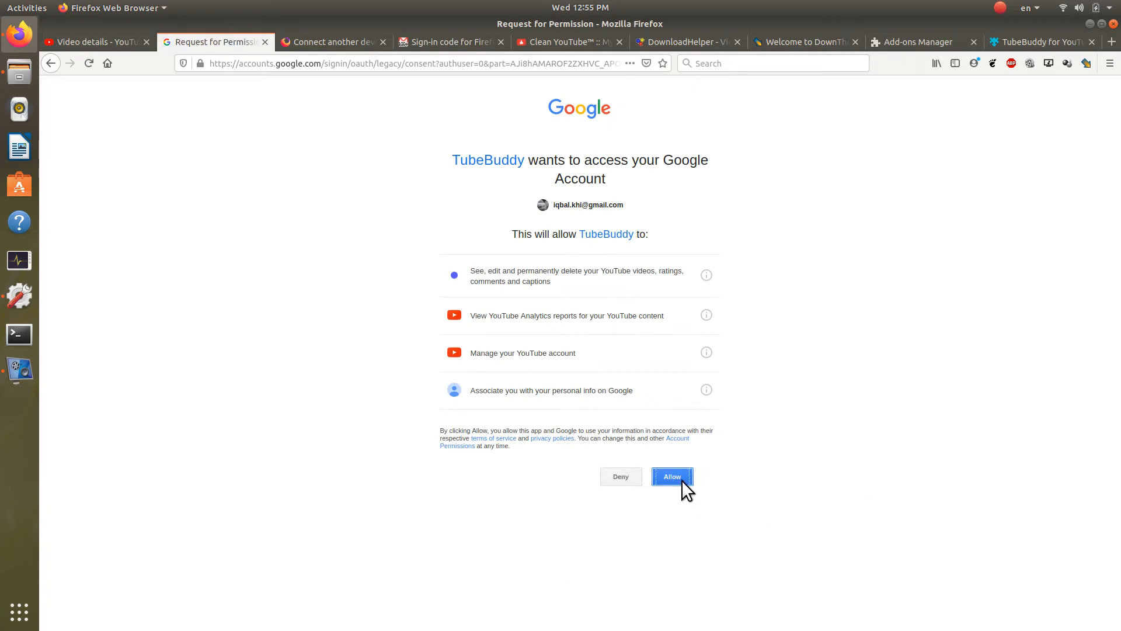
click(682, 480)
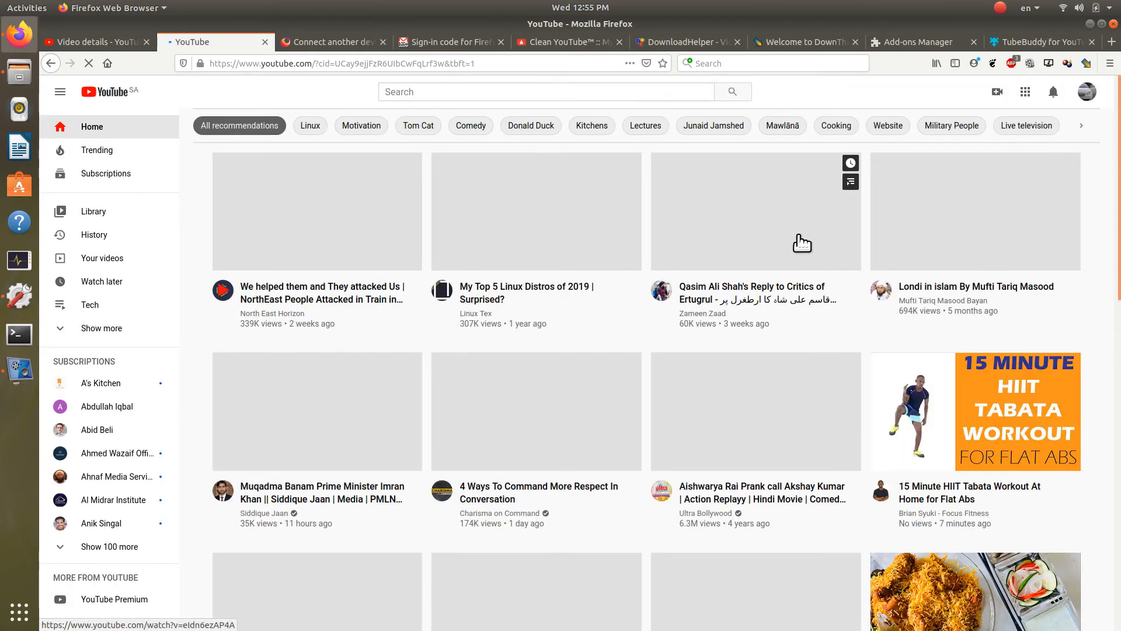
Step: Load YouTube Studio in the signed-in tab and open the pending GPARTED video's details from the channel videos
click(1086, 98)
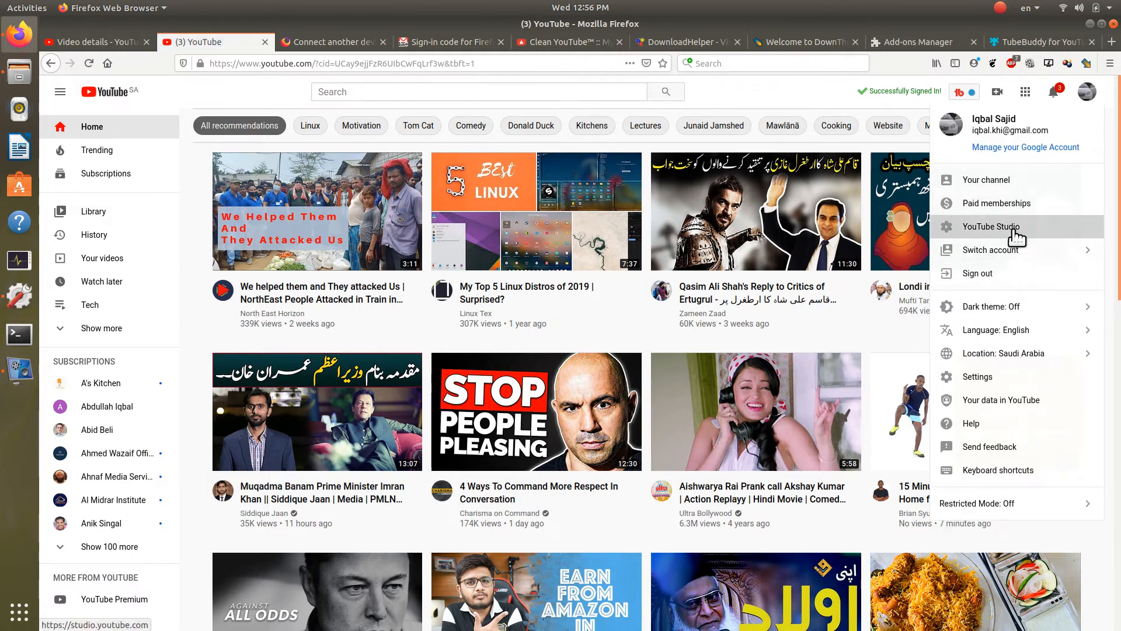
click(1017, 236)
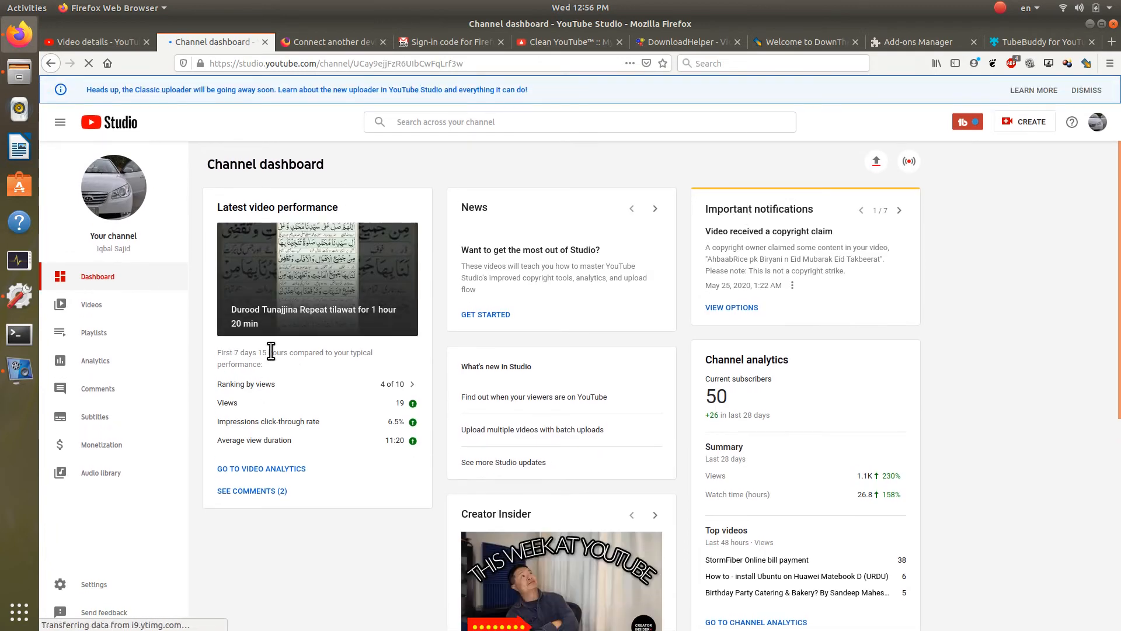
click(92, 305)
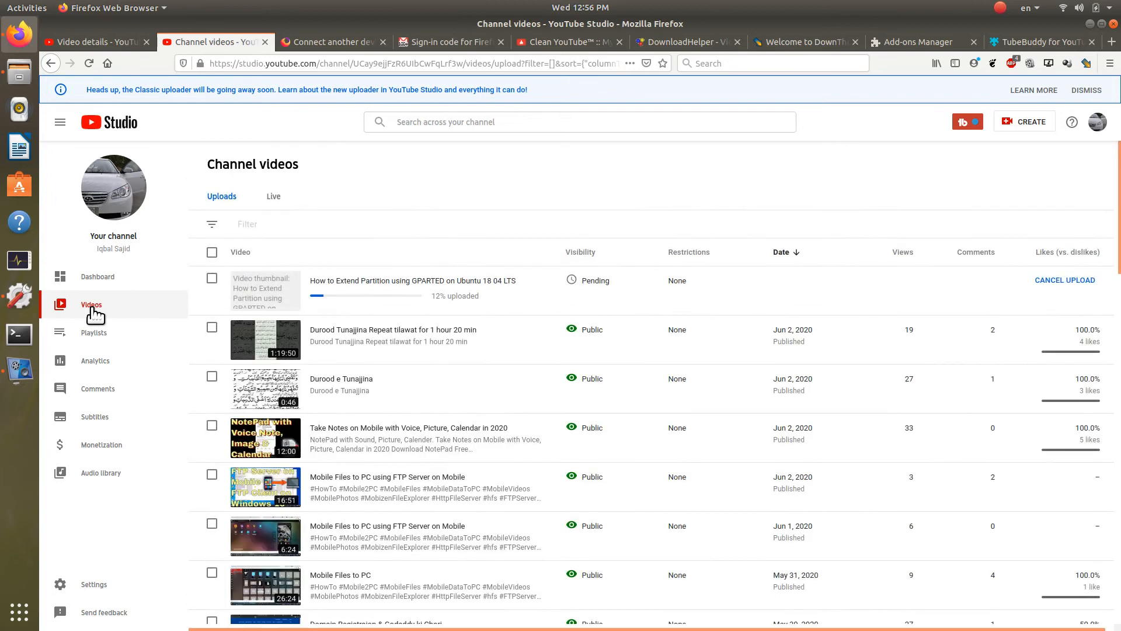
click(97, 42)
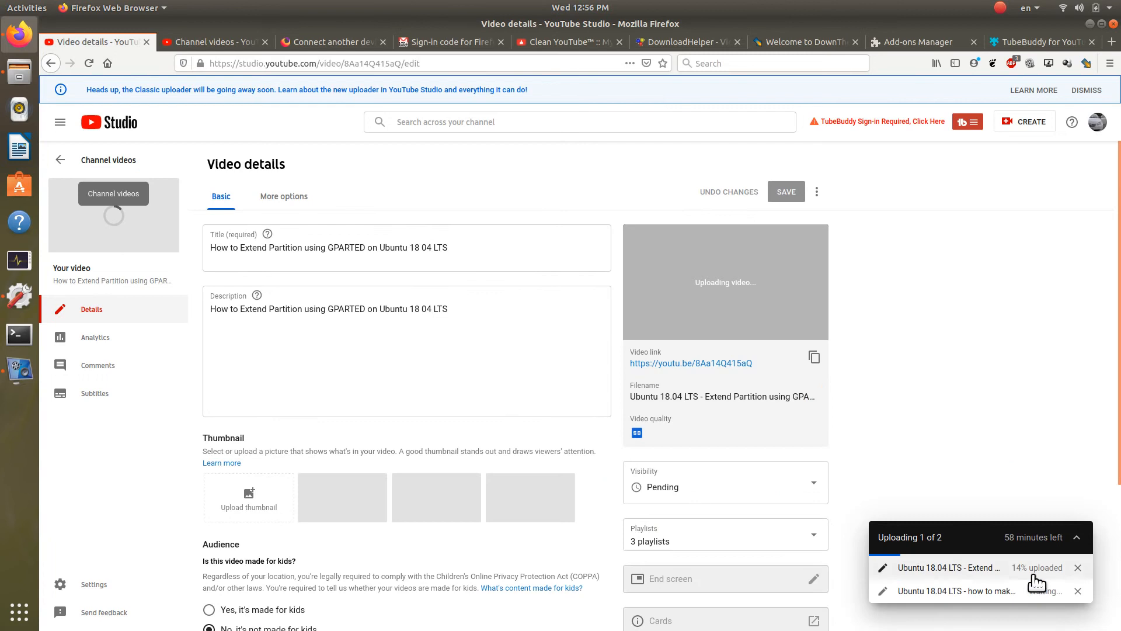
click(212, 39)
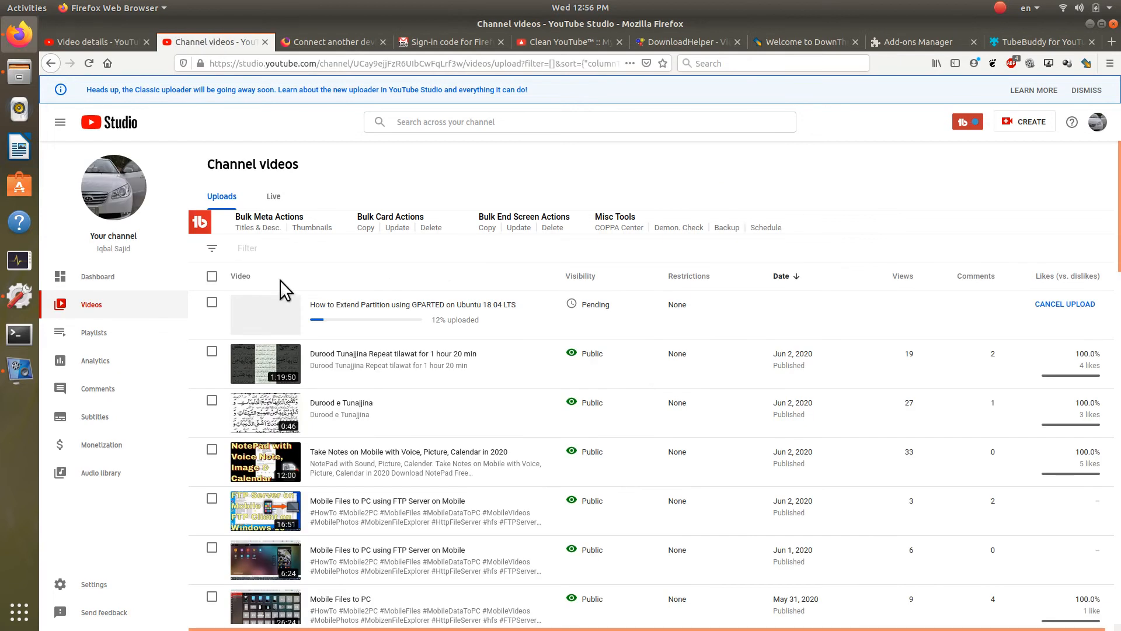
mouse_move(208, 330)
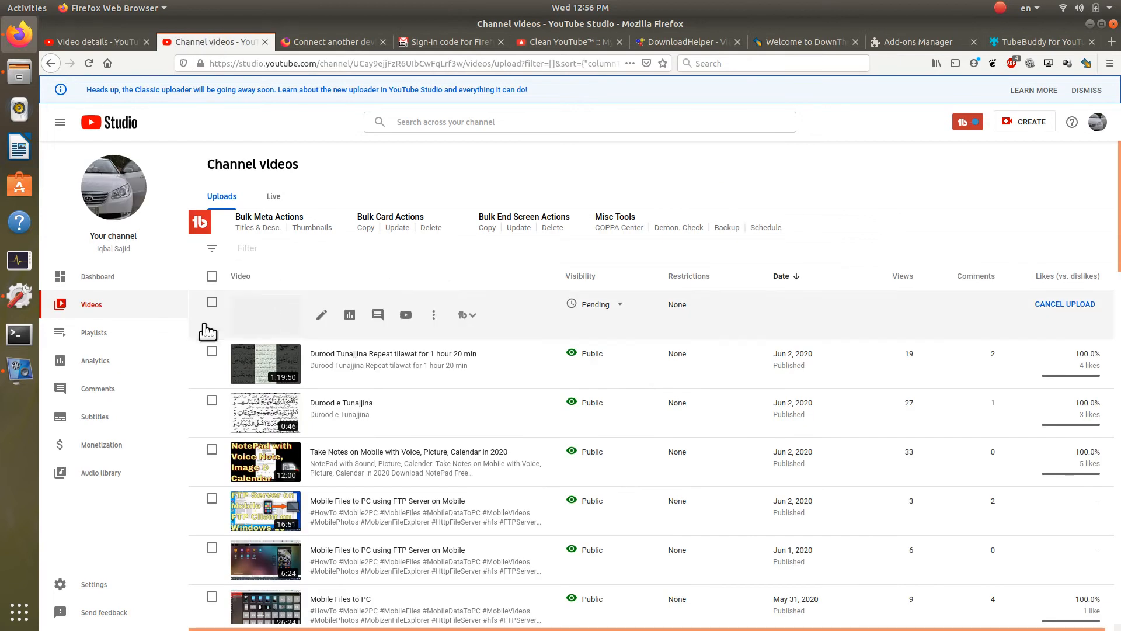
click(323, 315)
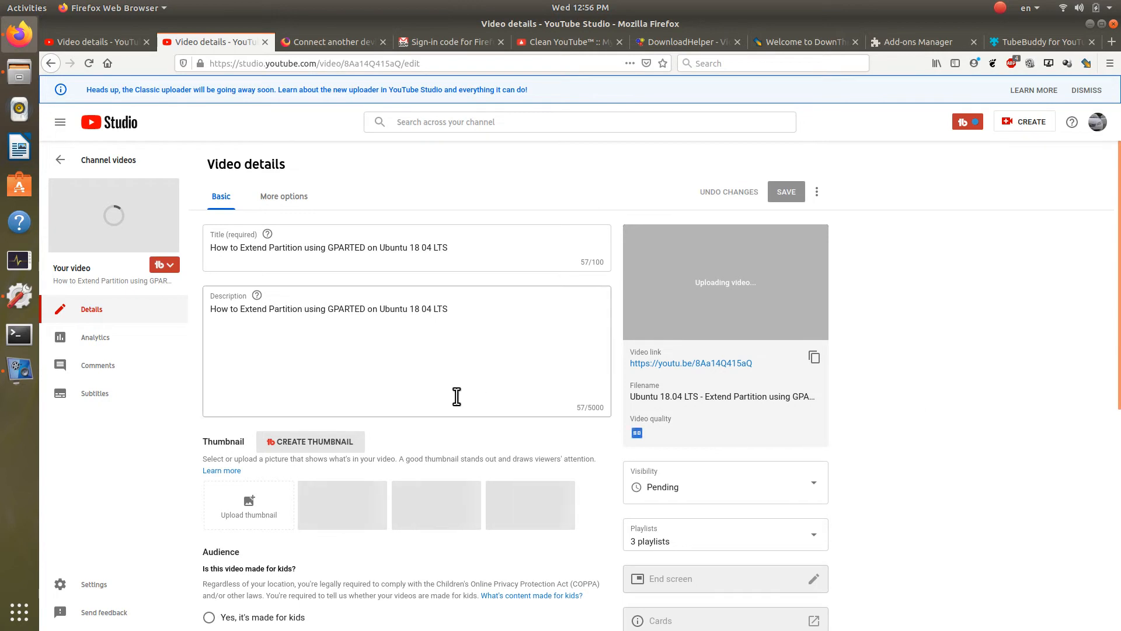
Step: Add TubeBuddy's recommended tags "extend root", "gparted ubuntu" and "ubuntu gparted" to the video
scroll(894, 397, down, 3)
scroll(895, 394, down, 10)
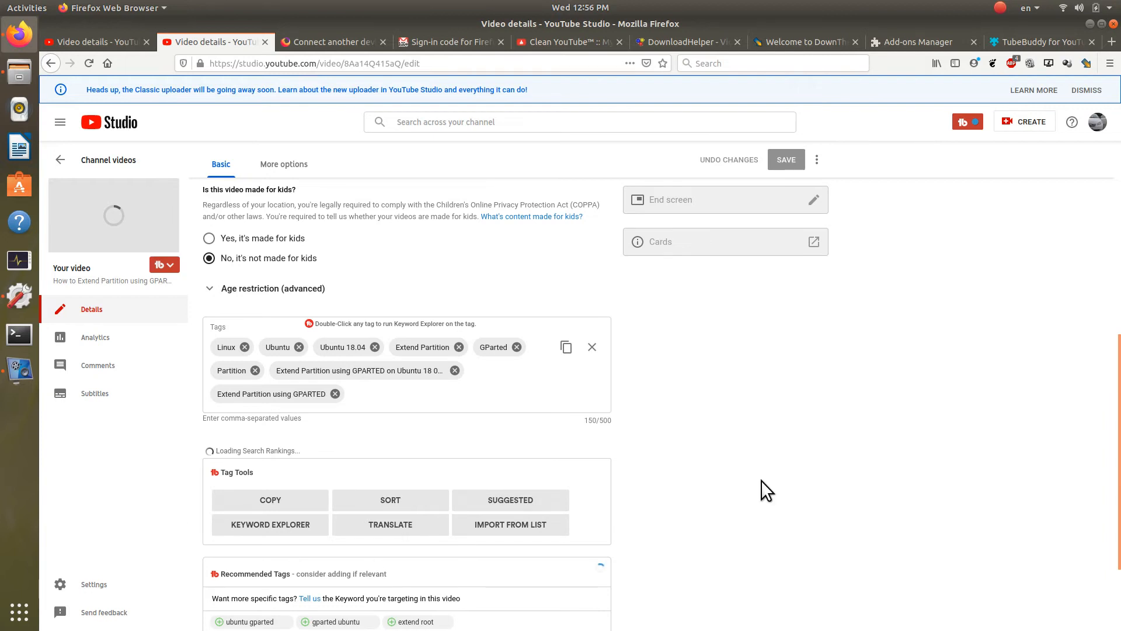
scroll(761, 480, down, 4)
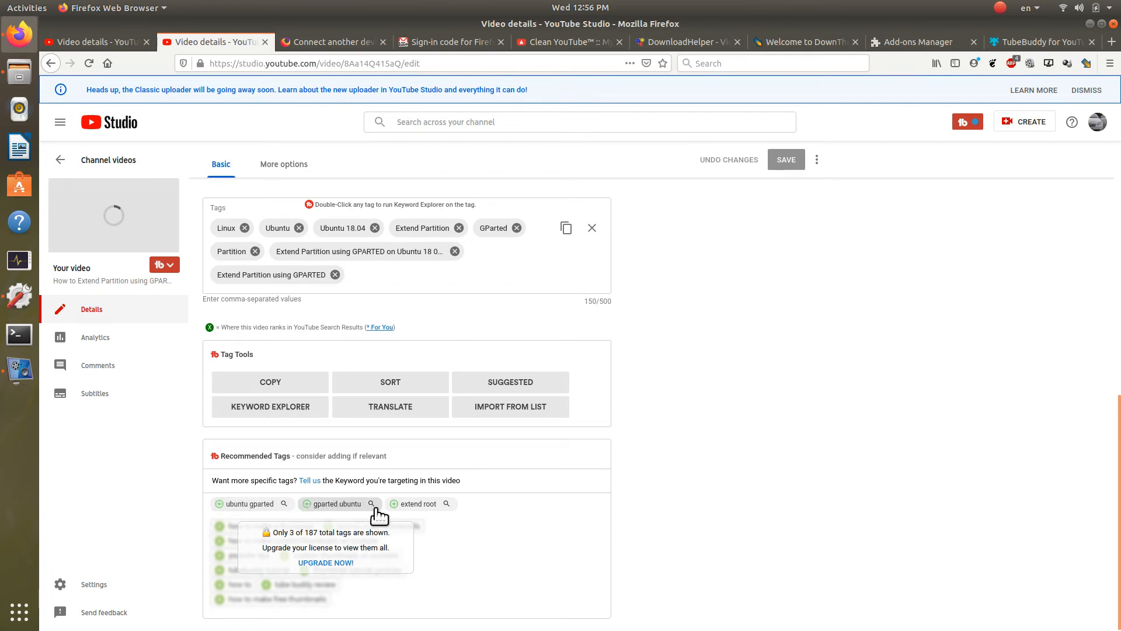
click(402, 506)
click(308, 506)
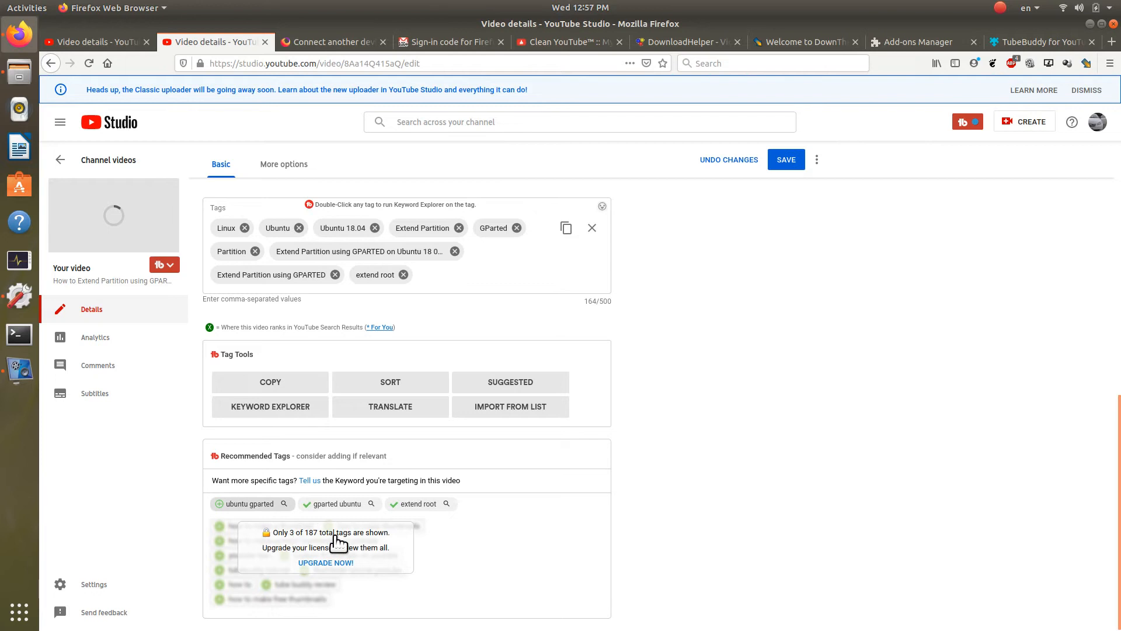
click(220, 503)
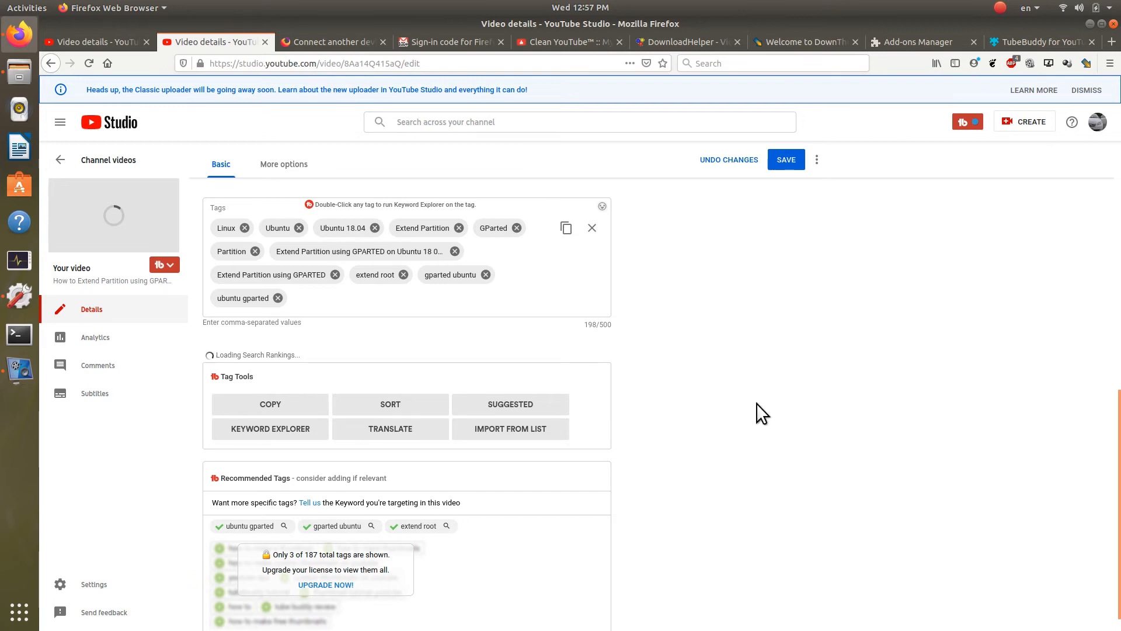
Step: Add the suggested search tags "how to", "resize partition ubuntu" and "ubuntu resize space" from TubeBuddy, and save the video details
scroll(756, 403, up, 6)
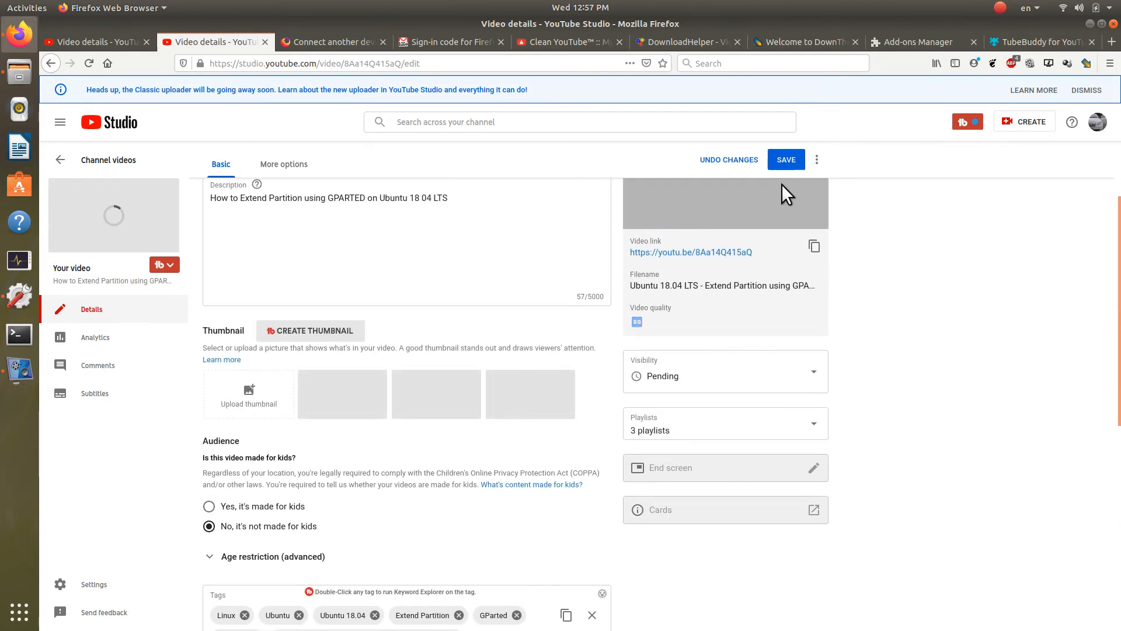
scroll(891, 377, down, 6)
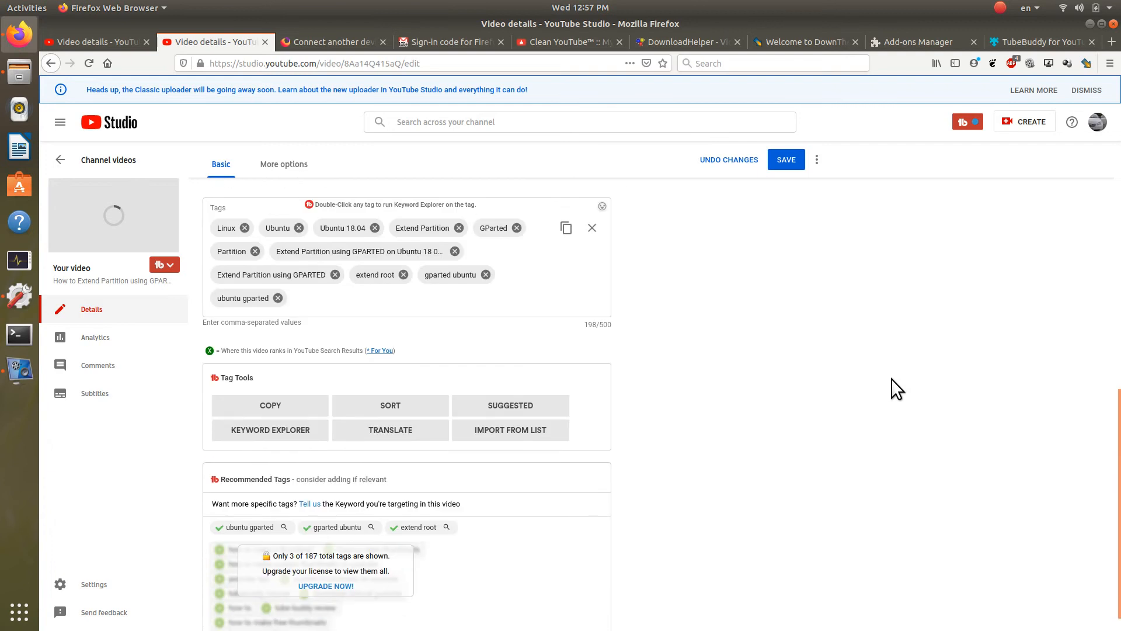
click(501, 409)
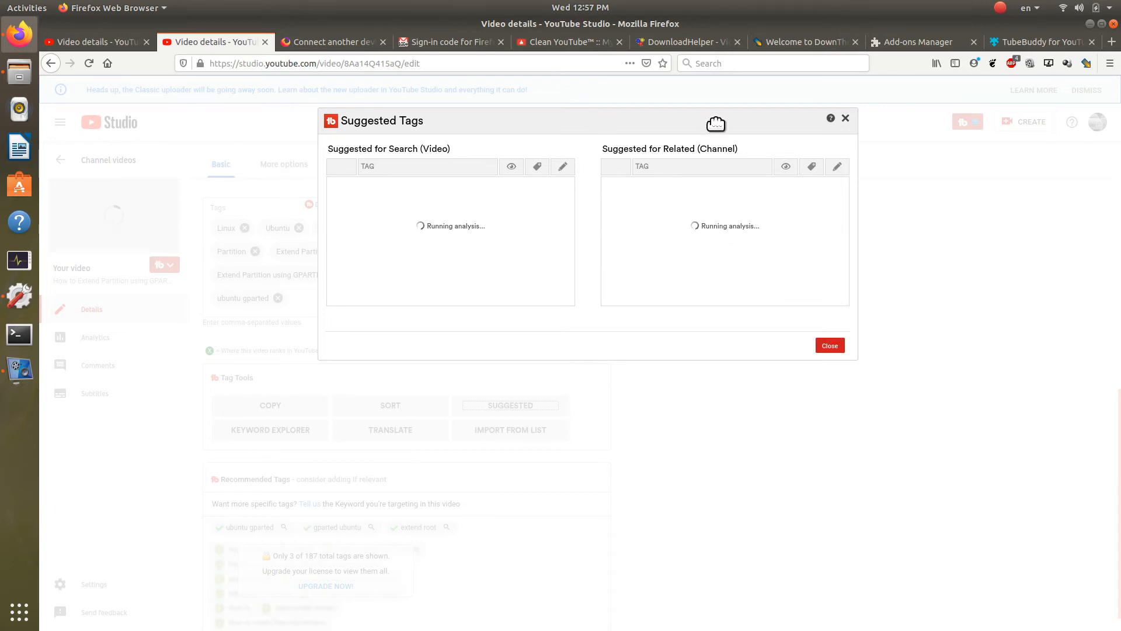
drag(582, 138, 607, 125)
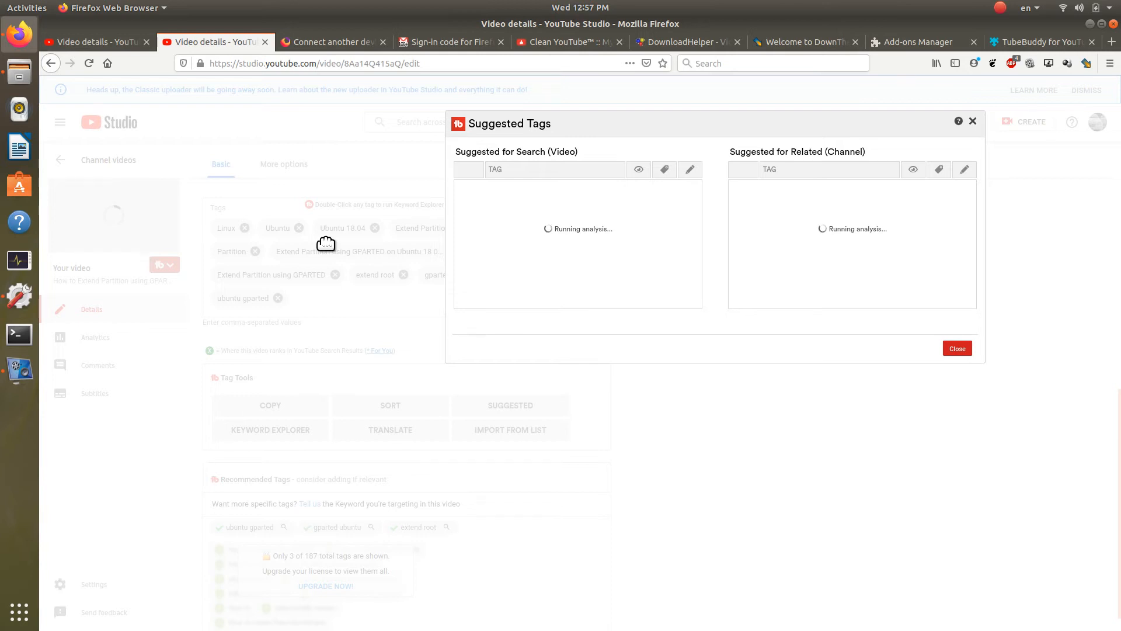
drag(663, 126, 624, 350)
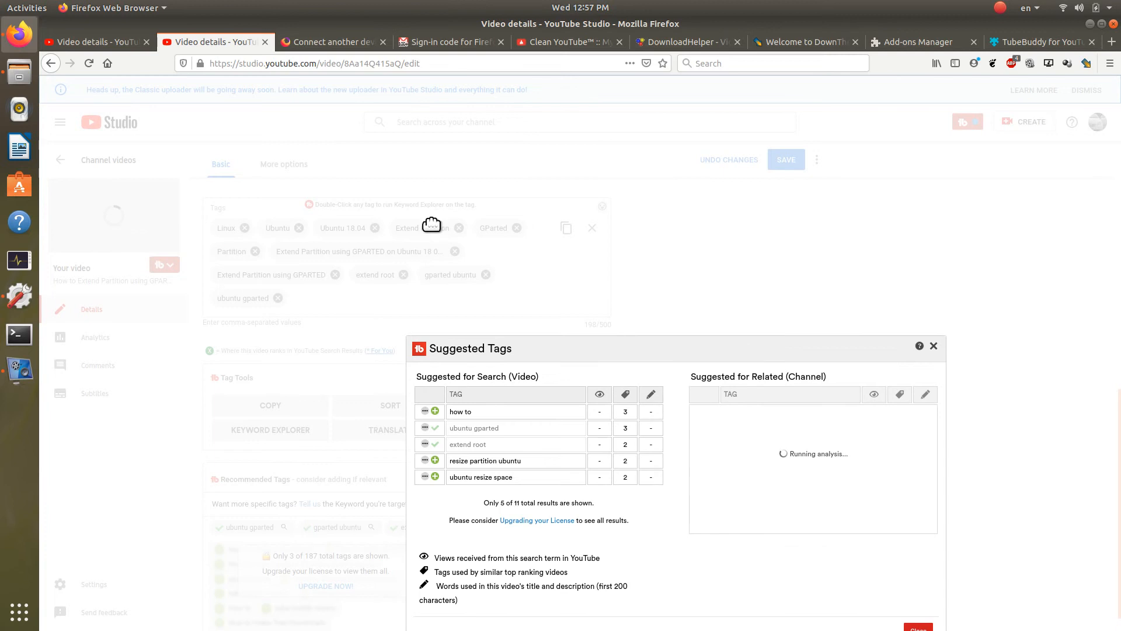
drag(719, 348, 778, 218)
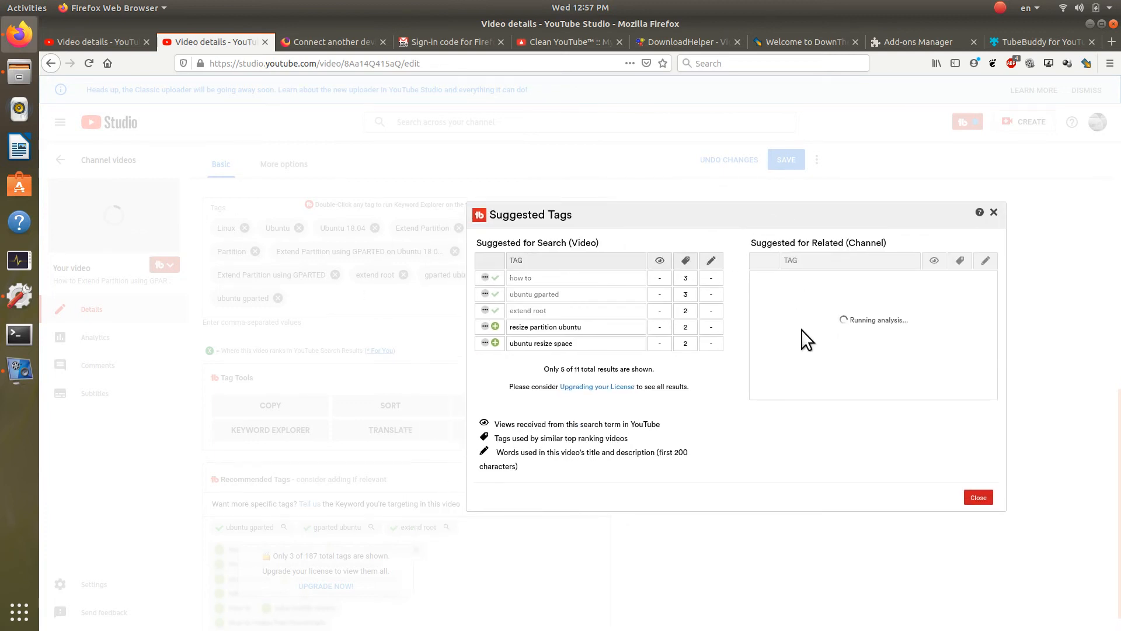
click(496, 326)
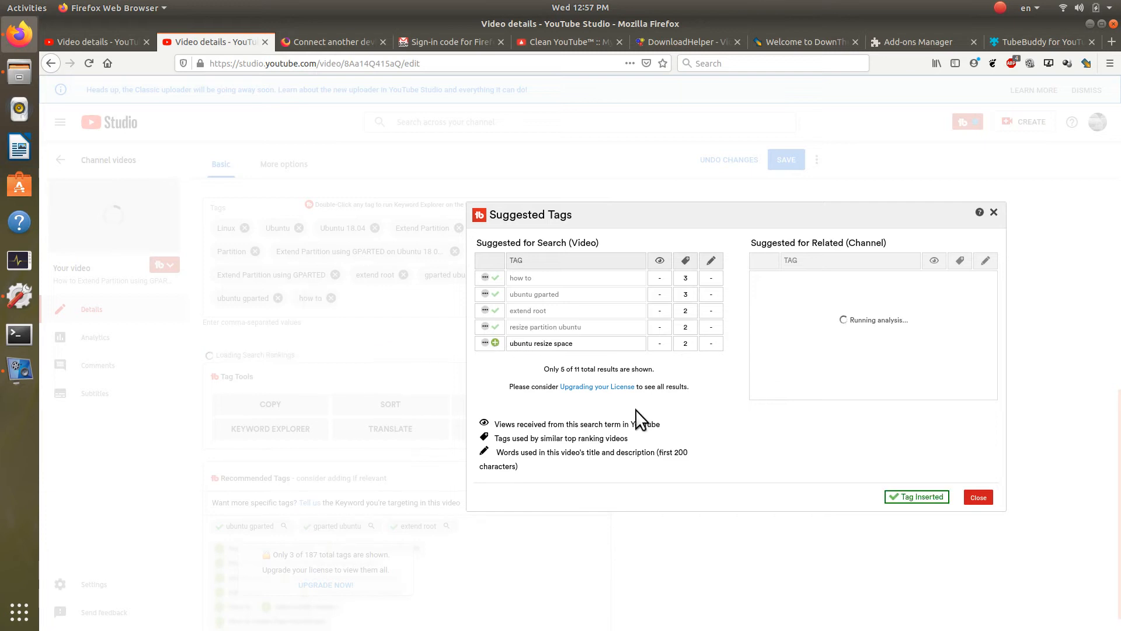
click(495, 342)
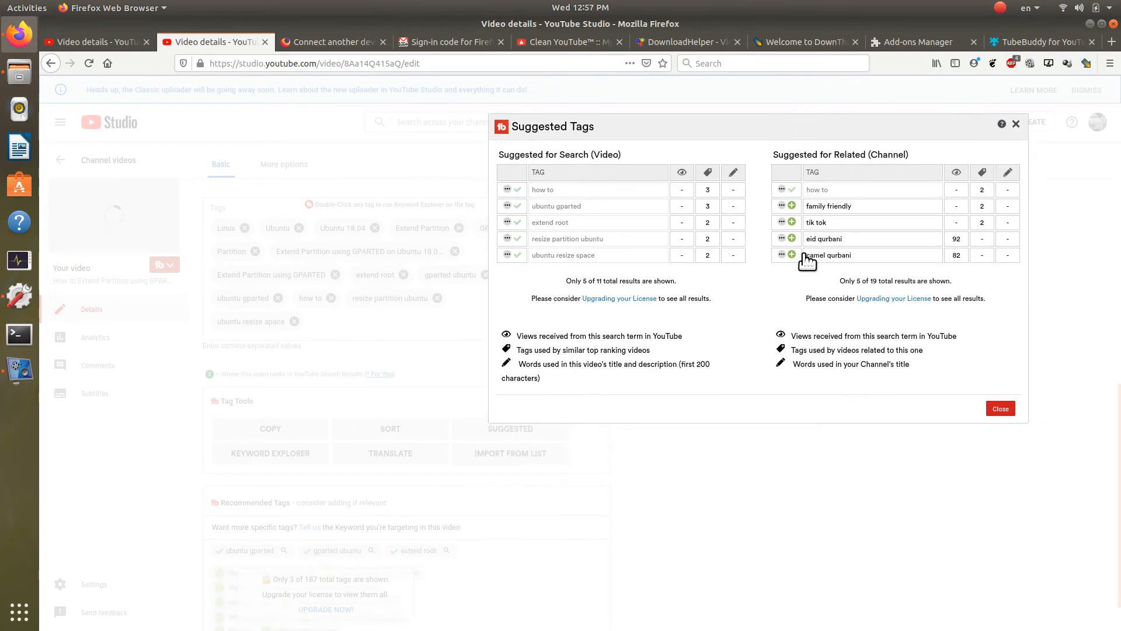
click(1003, 409)
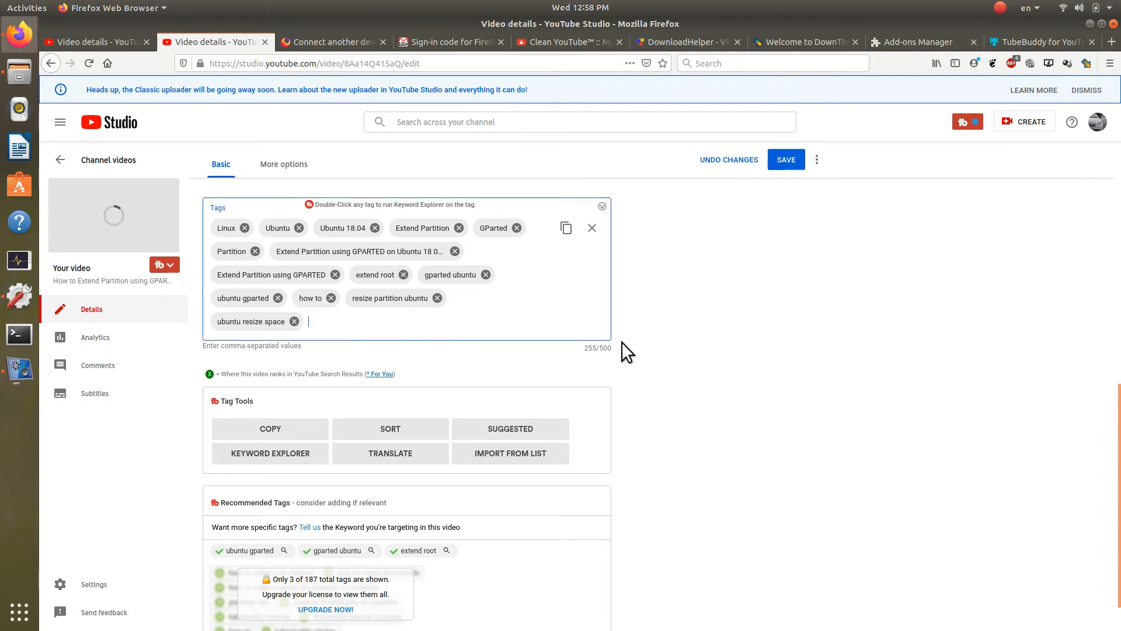
scroll(719, 356, down, 1)
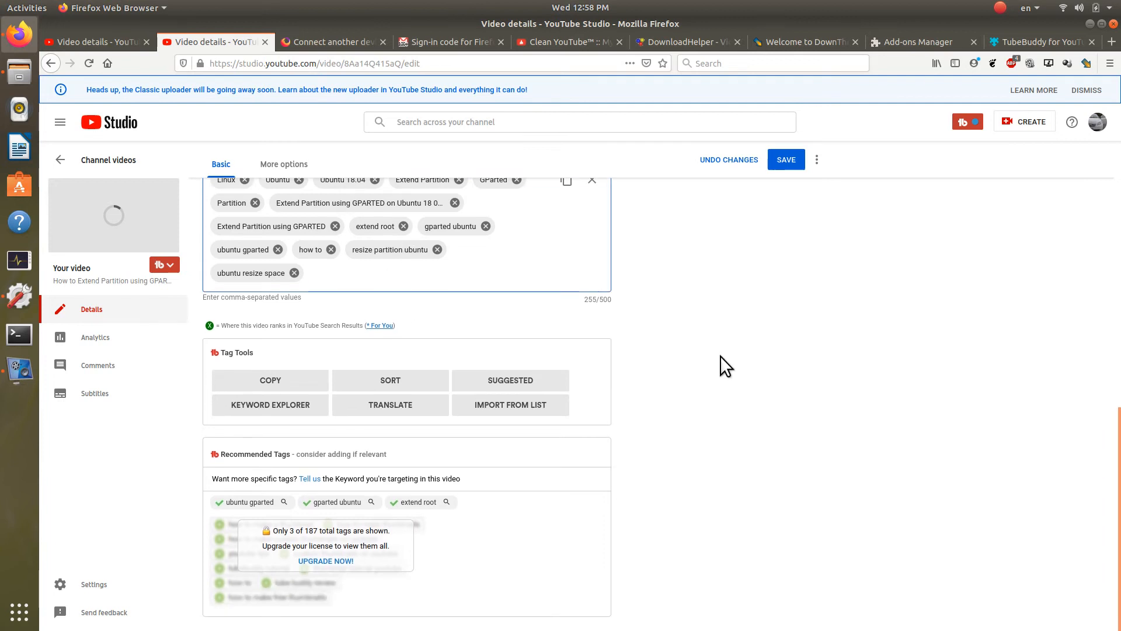
click(788, 161)
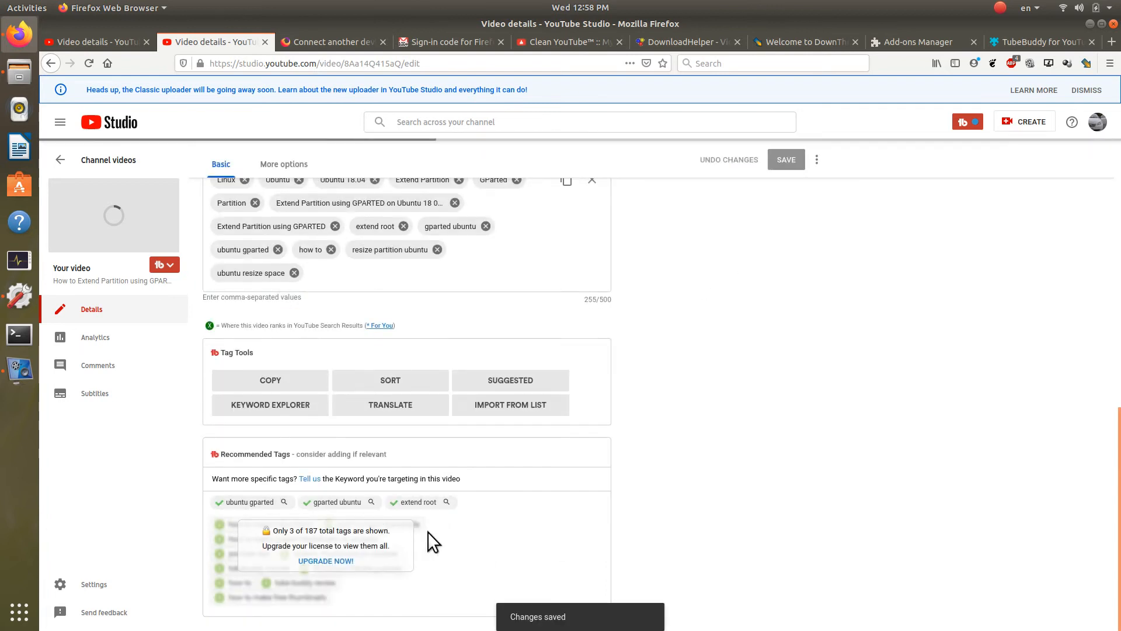
Step: Open TubeBuddy's Thumbnail Generator for the video, choose the image background type, and browse the available stock images
scroll(829, 388, up, 10)
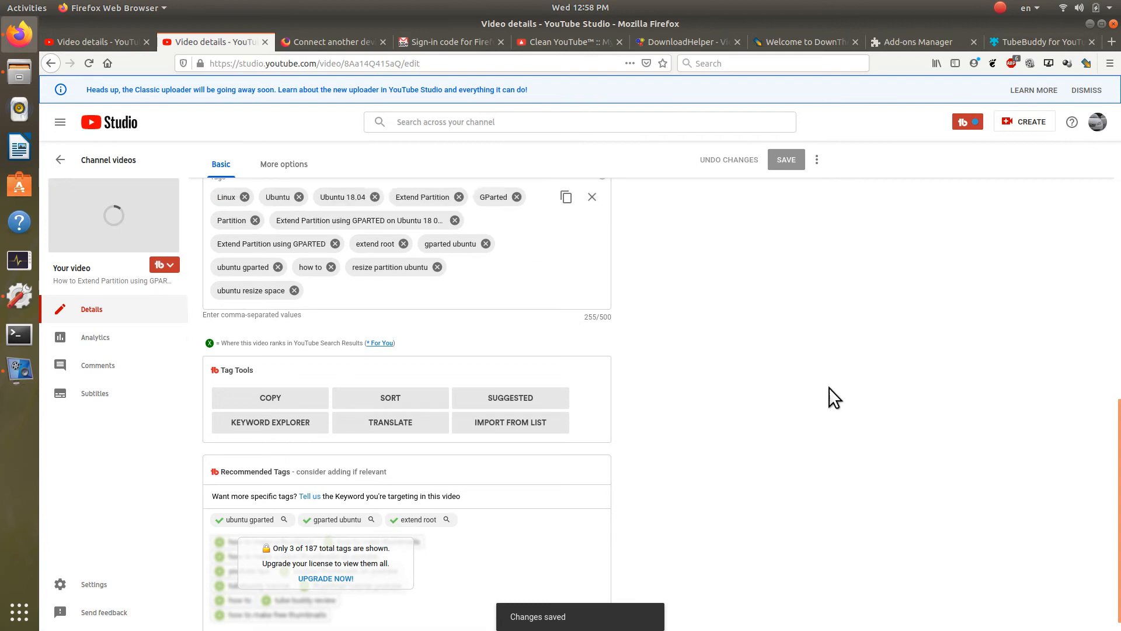
scroll(832, 388, down, 3)
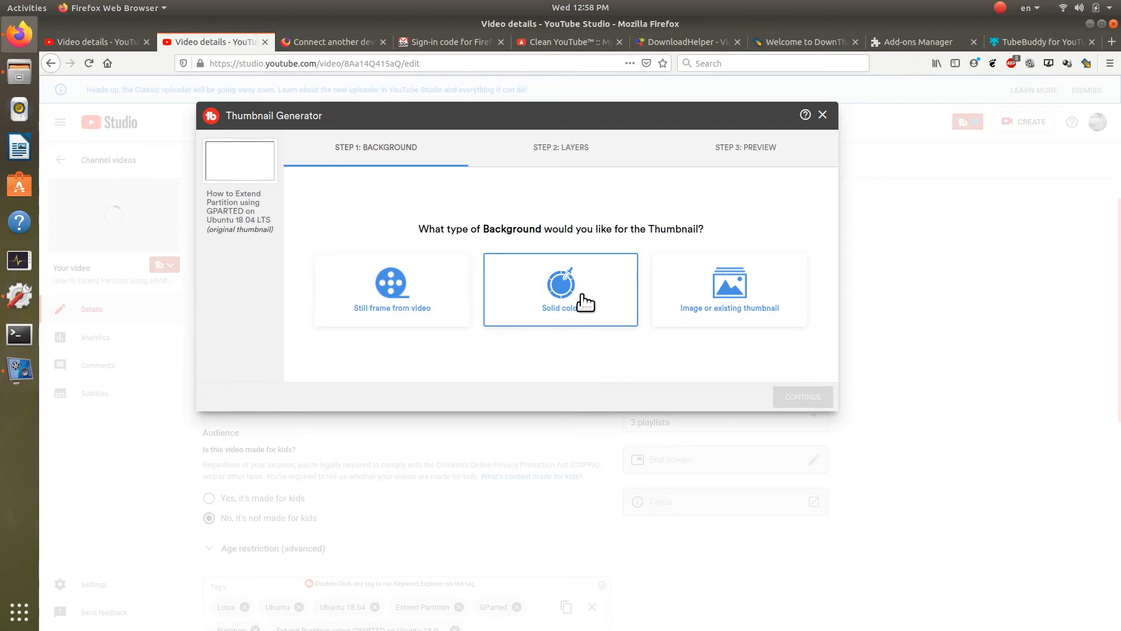
click(743, 295)
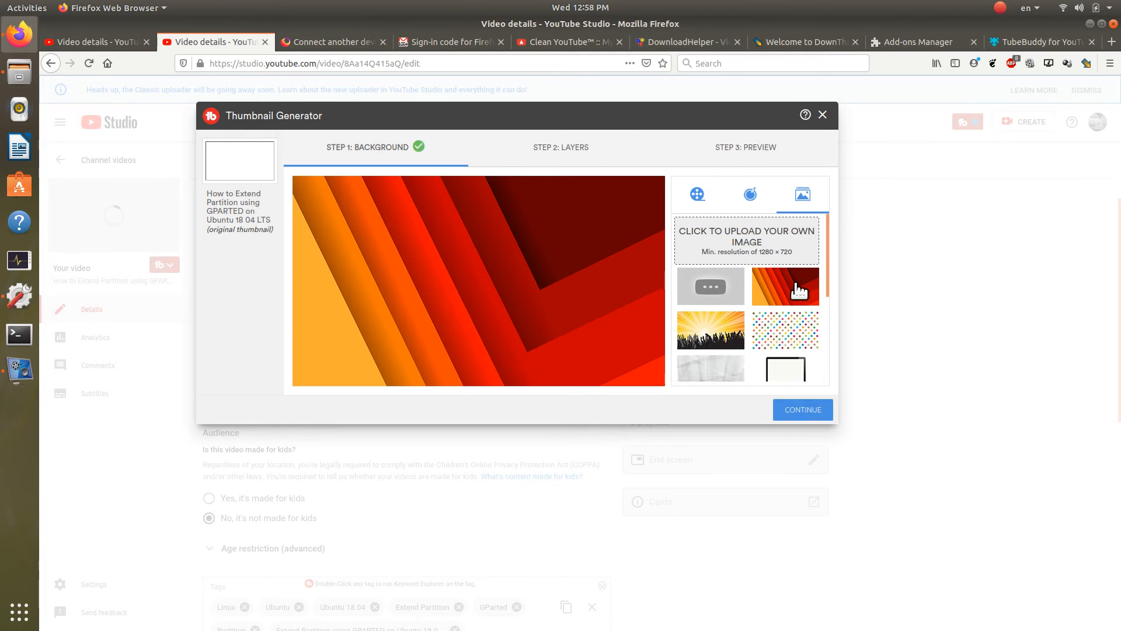
scroll(815, 301, down, 4)
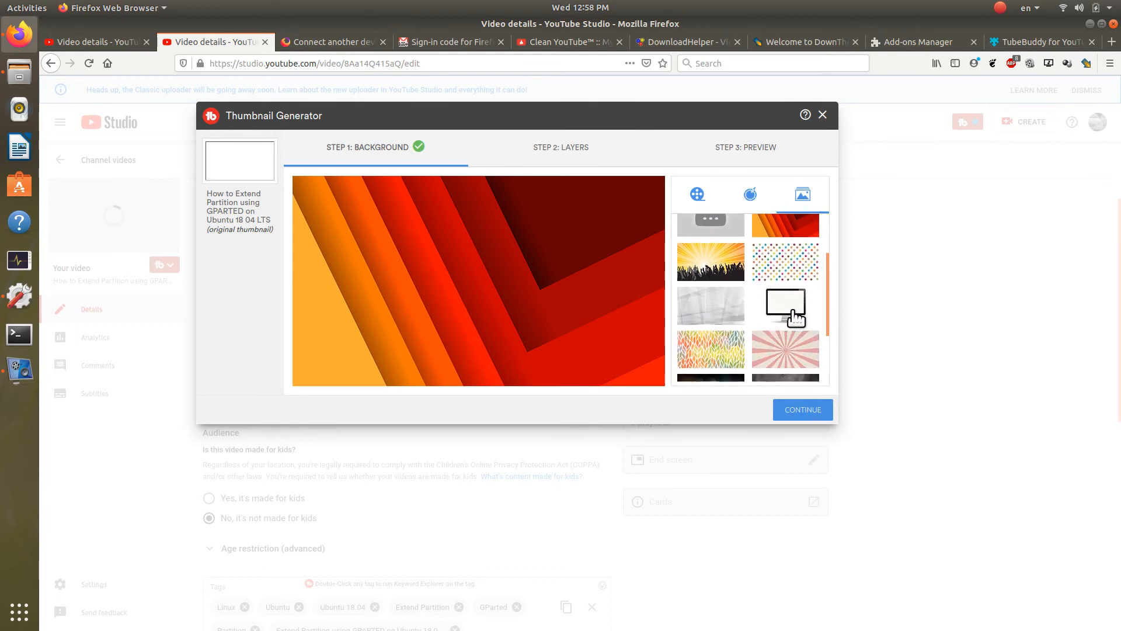
scroll(793, 321, down, 2)
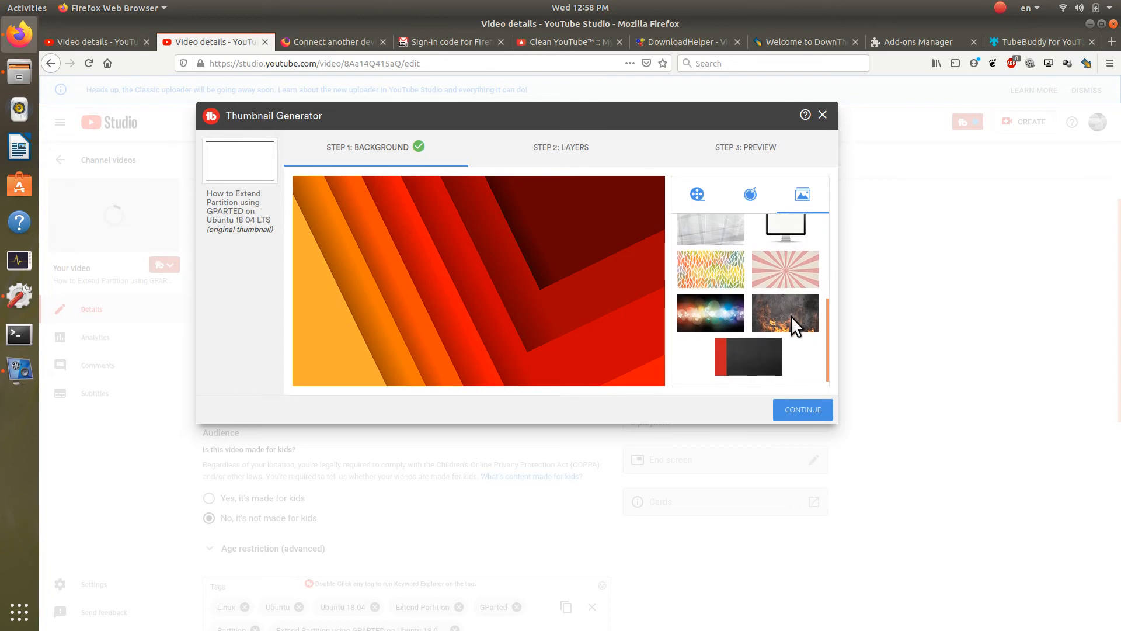
scroll(793, 320, up, 4)
scroll(794, 315, up, 2)
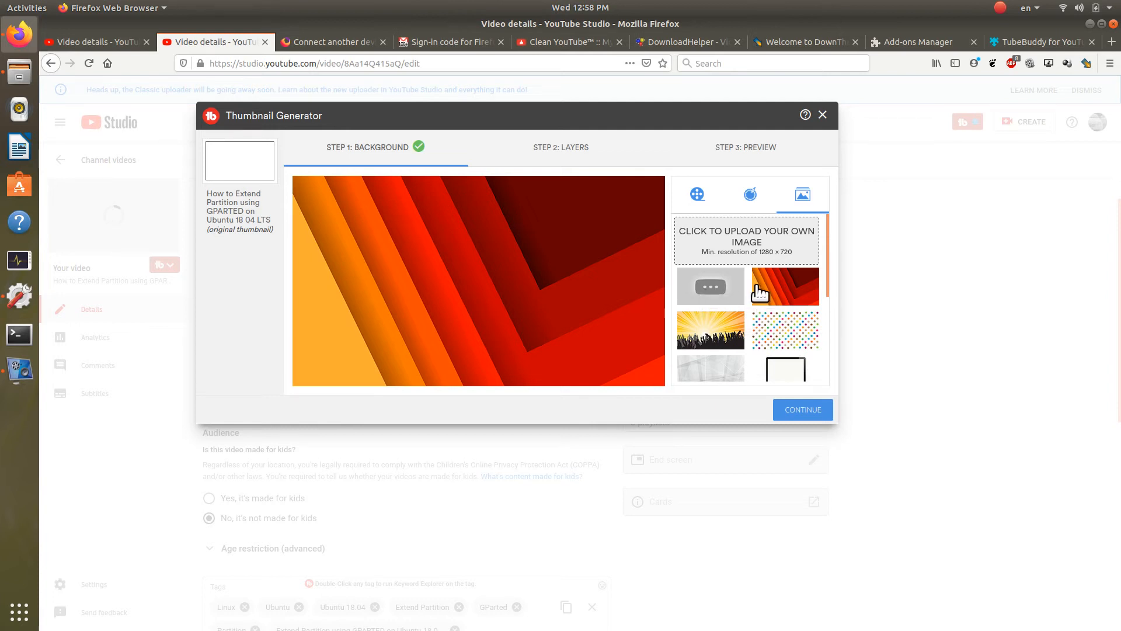
Step: Try using a still frame from the video as the thumbnail background
click(757, 199)
click(702, 201)
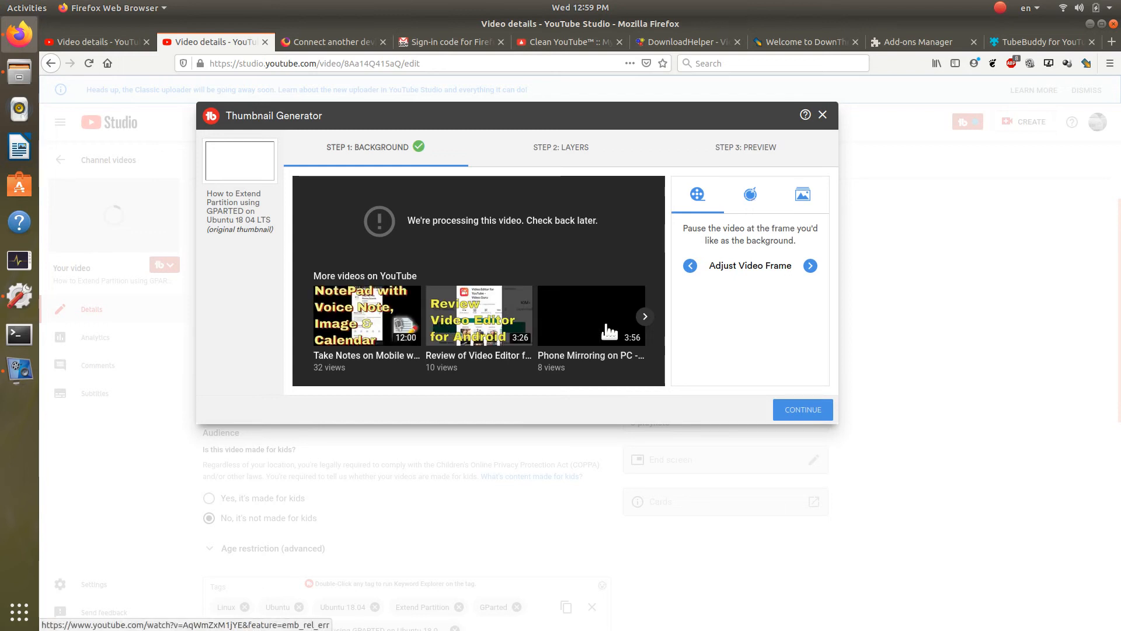
click(646, 319)
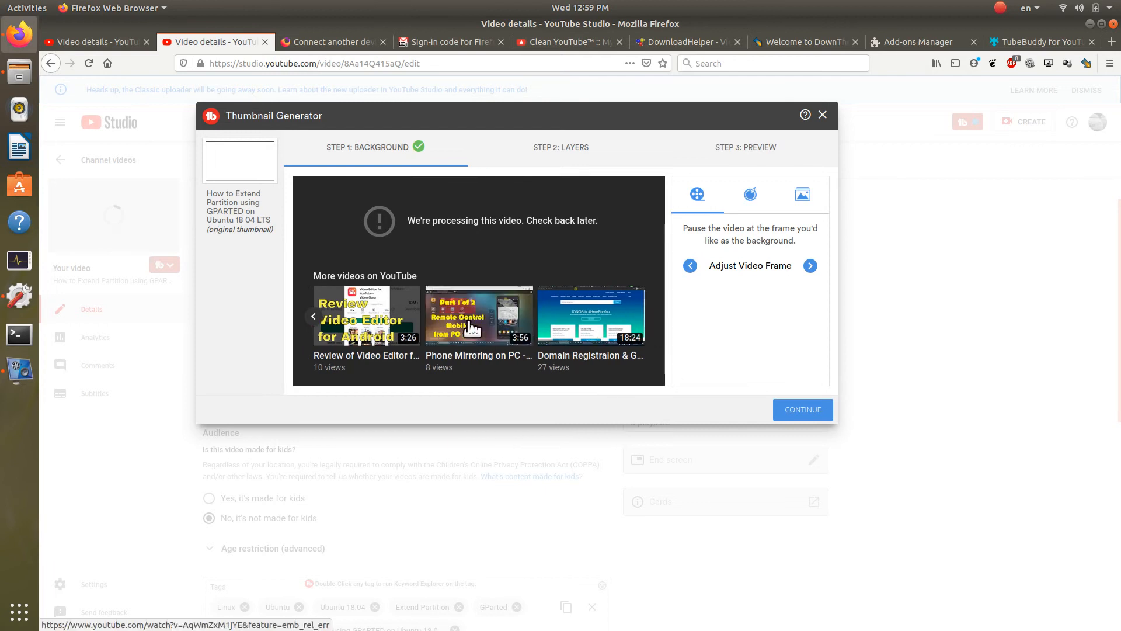
click(315, 317)
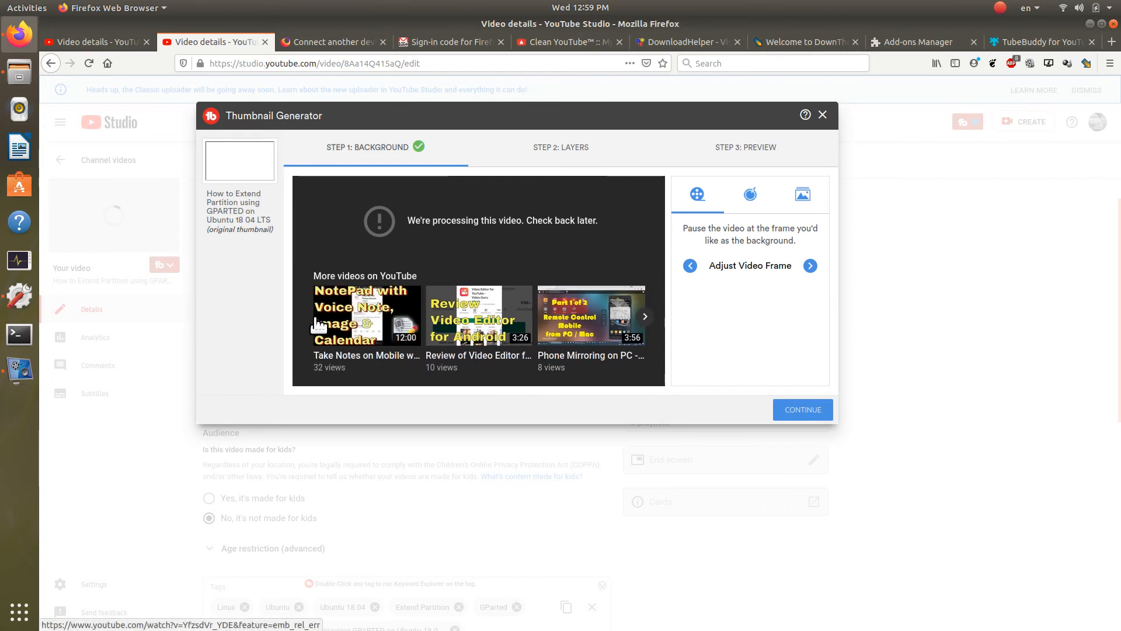
click(645, 318)
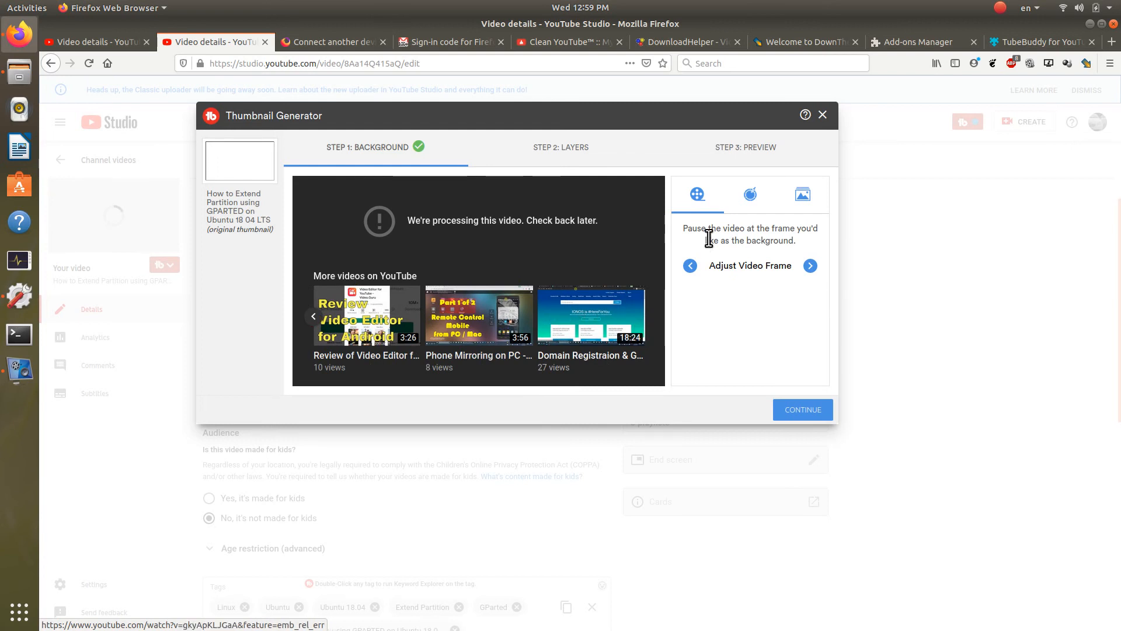
Step: Use the multicoloured polka-dot stock image as the thumbnail background and continue to the layers stage
click(804, 198)
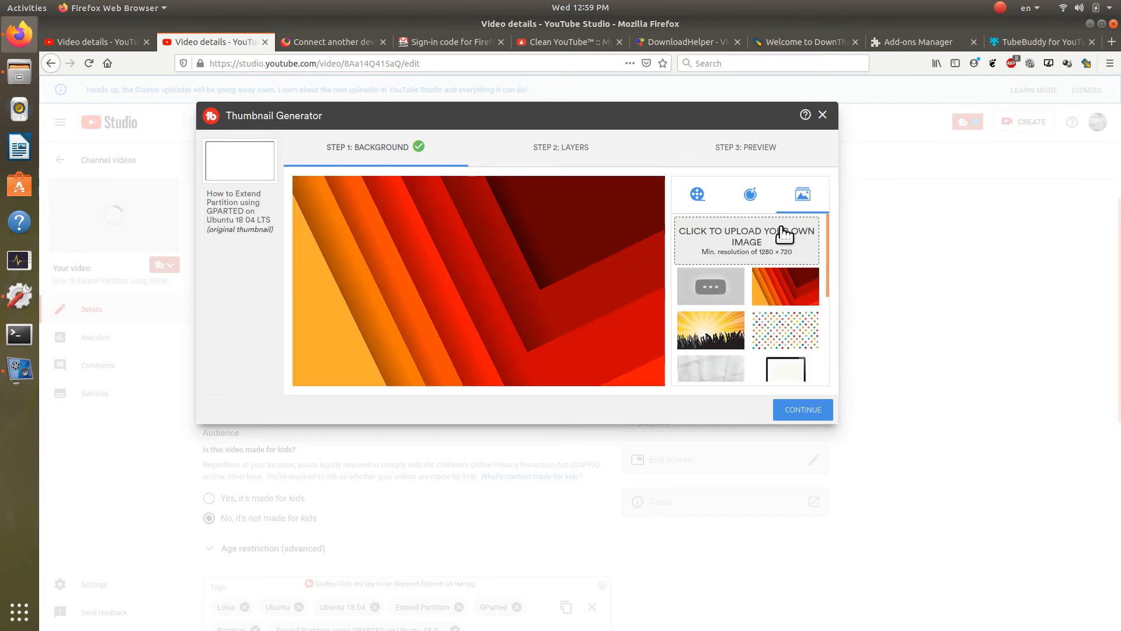
click(777, 337)
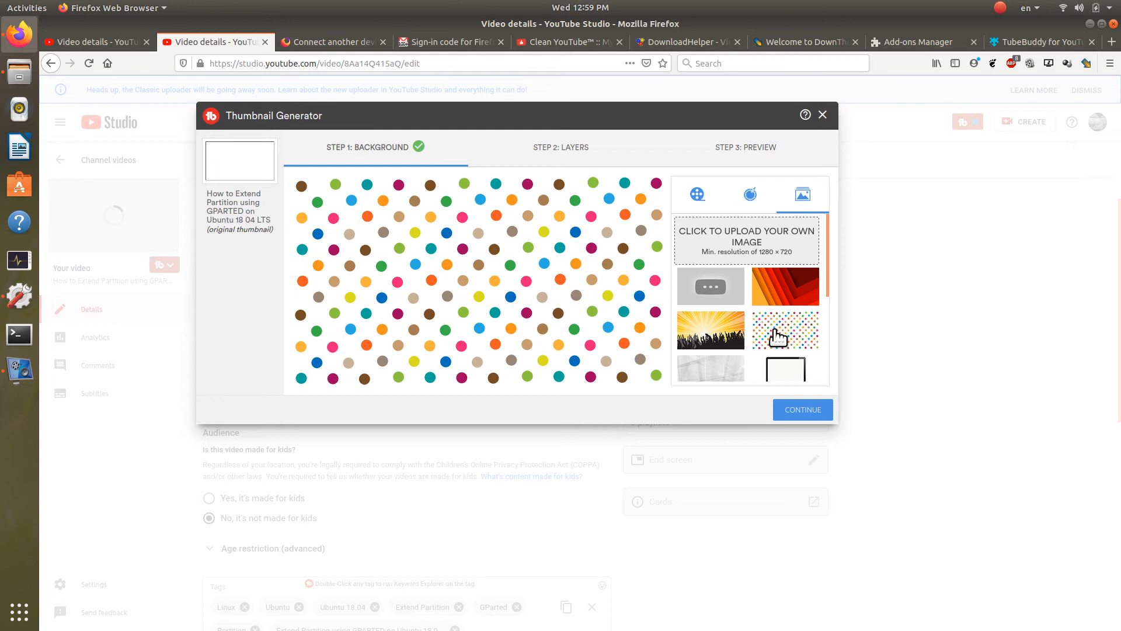
click(796, 411)
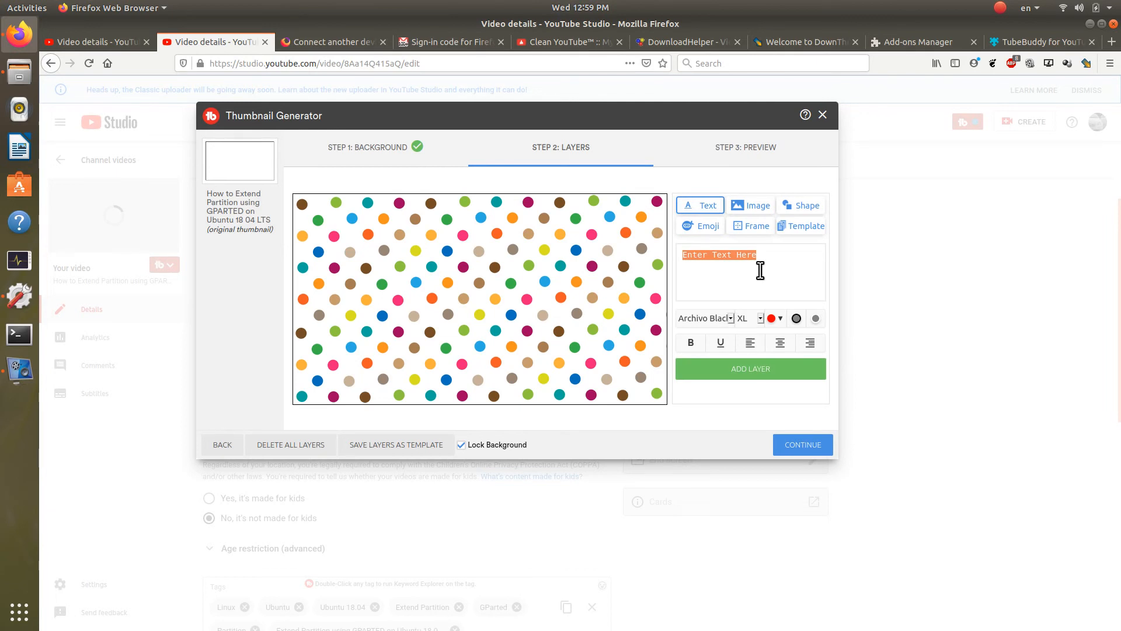
Step: Add a text layer with the lines "Extend root Partition", "Ubuntu" and "GParted", and place it at the thumbnail's upper-left corner
text(Extend)
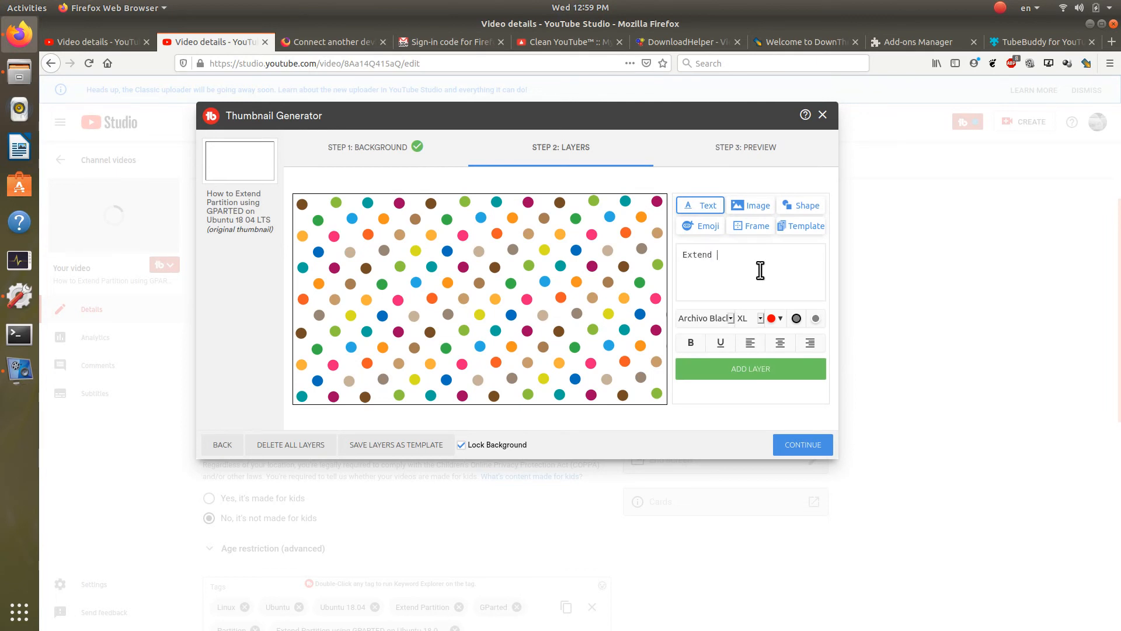
text( root Partition)
key(Return)
text(Ubuntu )
text(G)
text(Parted)
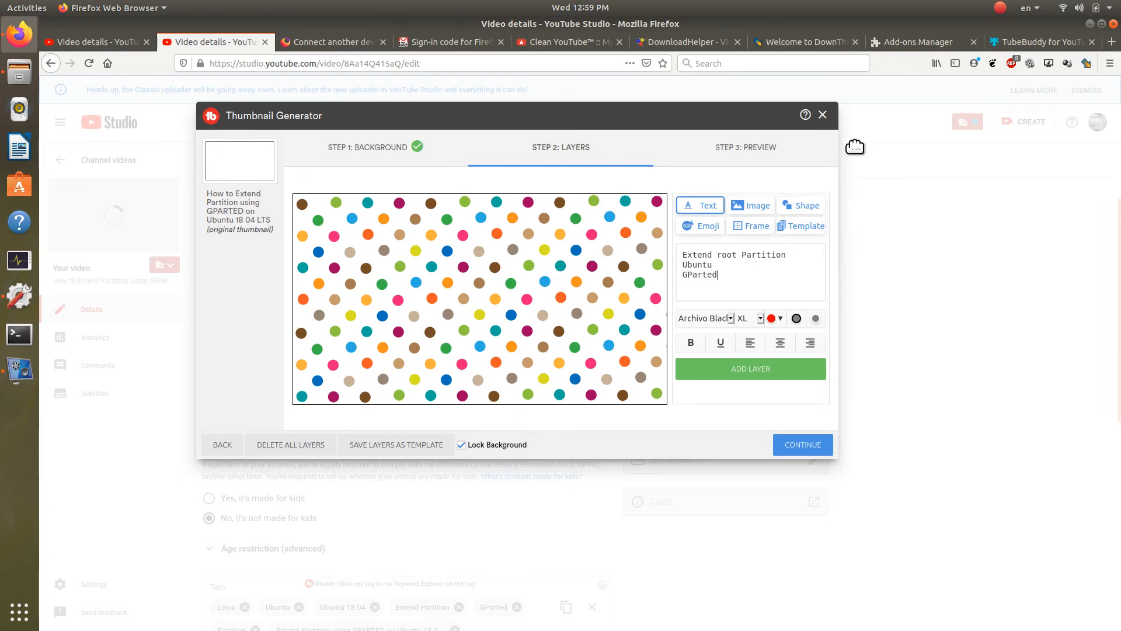
click(753, 380)
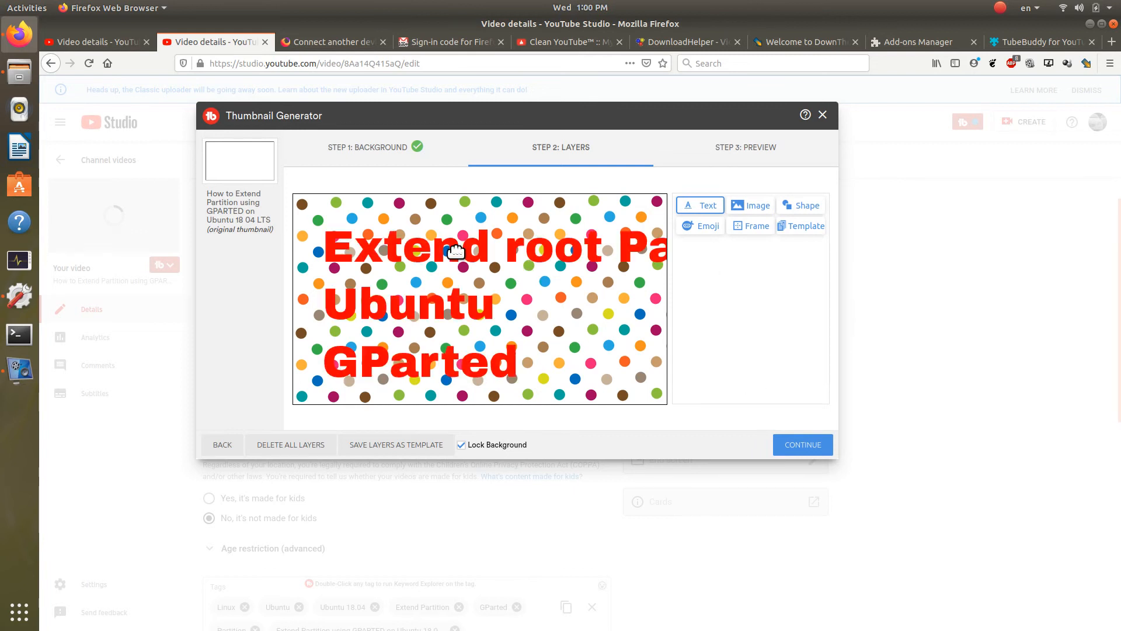
drag(455, 251, 435, 230)
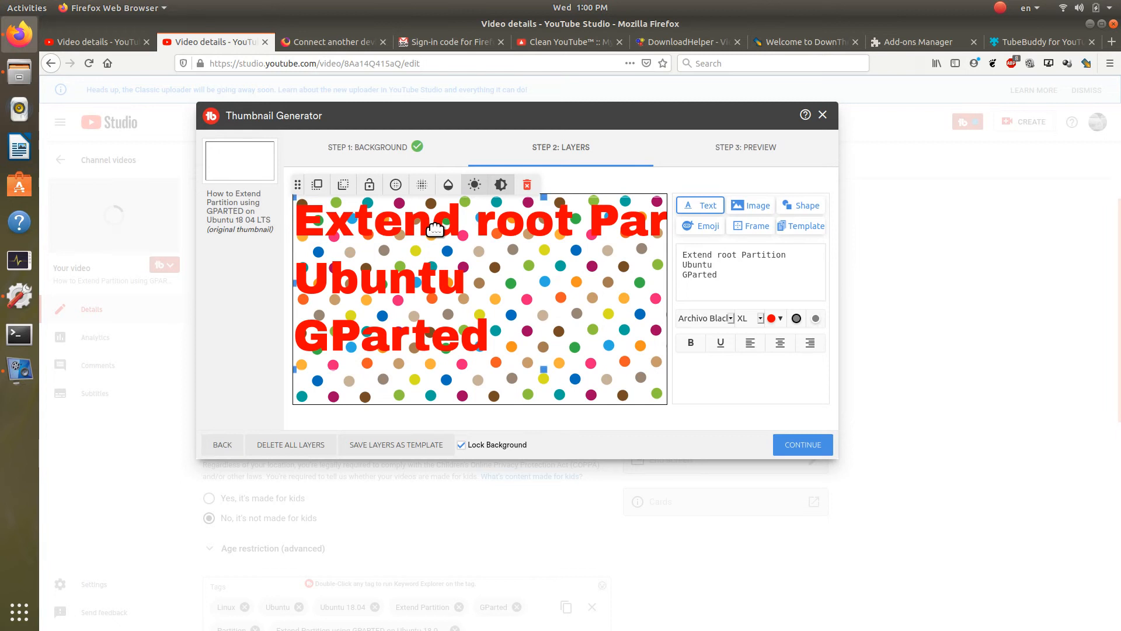
Step: Rearrange the layer's text into the three lines "Extend Linux", "root Partition" and "Ubuntu GParted"
click(714, 254)
key(Return)
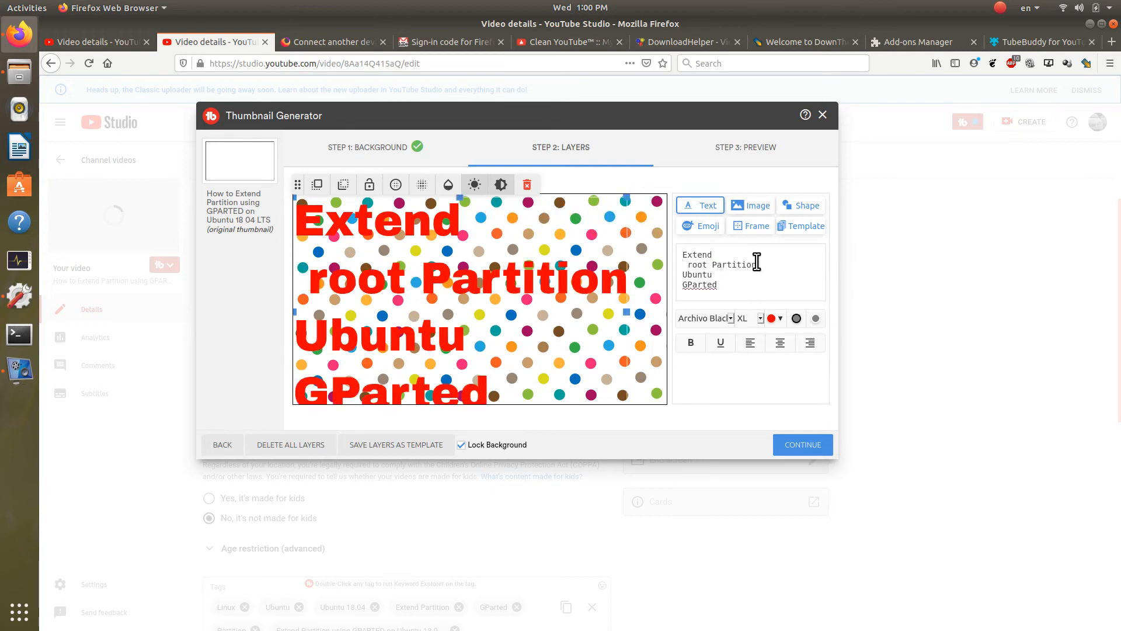
key(Delete)
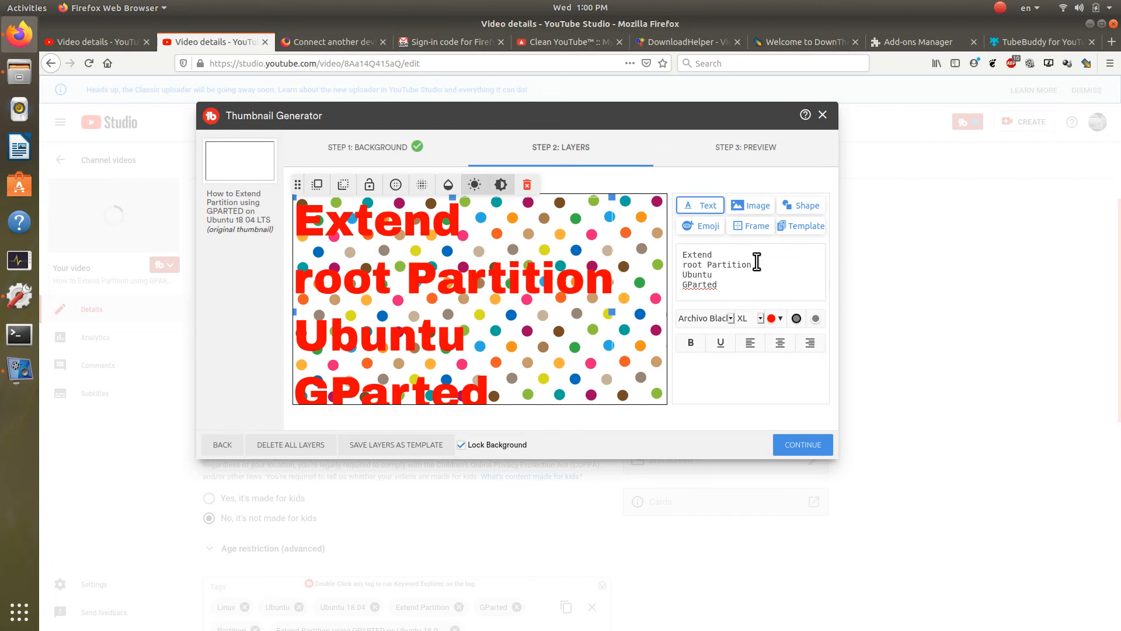
key(BackSpace)
key(Delete)
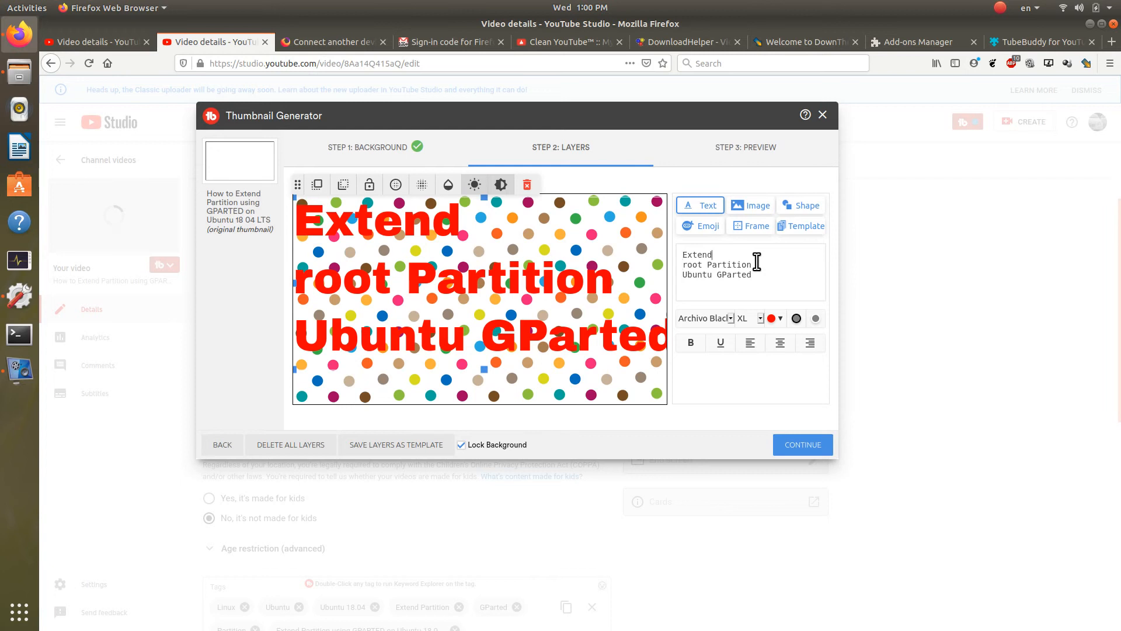
text(Linux)
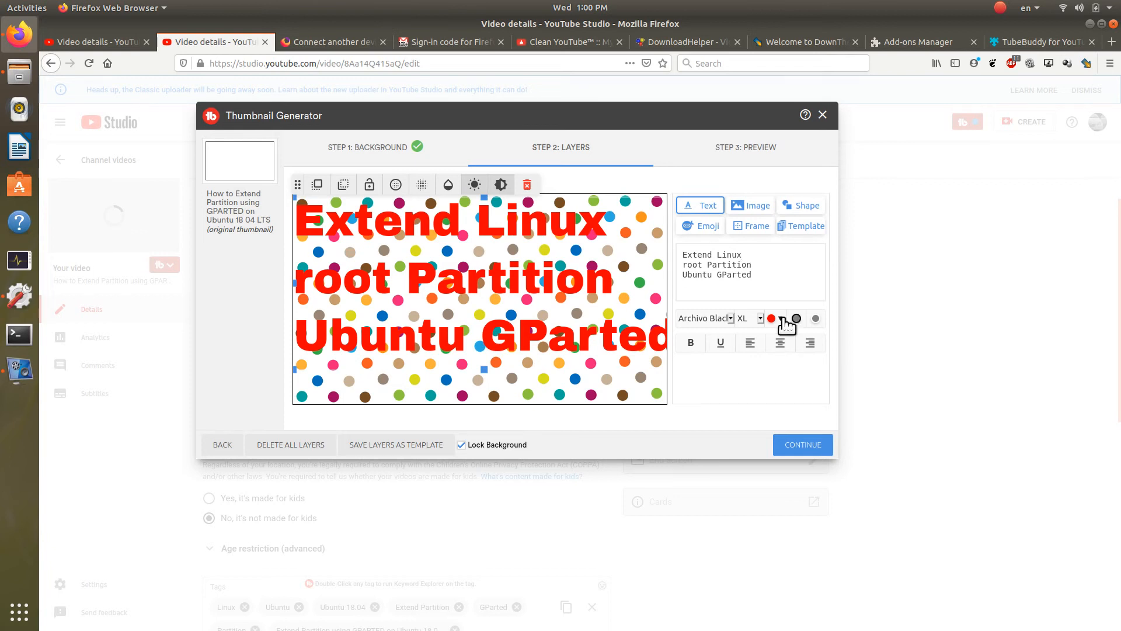
Step: Add an outline to the thumbnail text and change its colour to pale yellow #f6f989
click(782, 319)
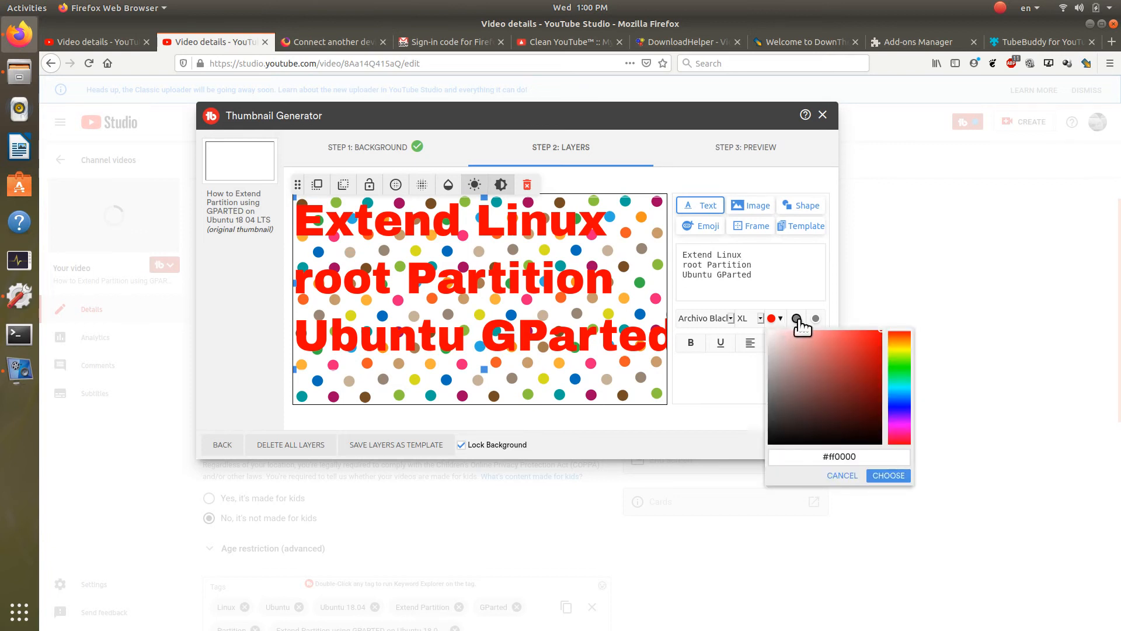
click(797, 319)
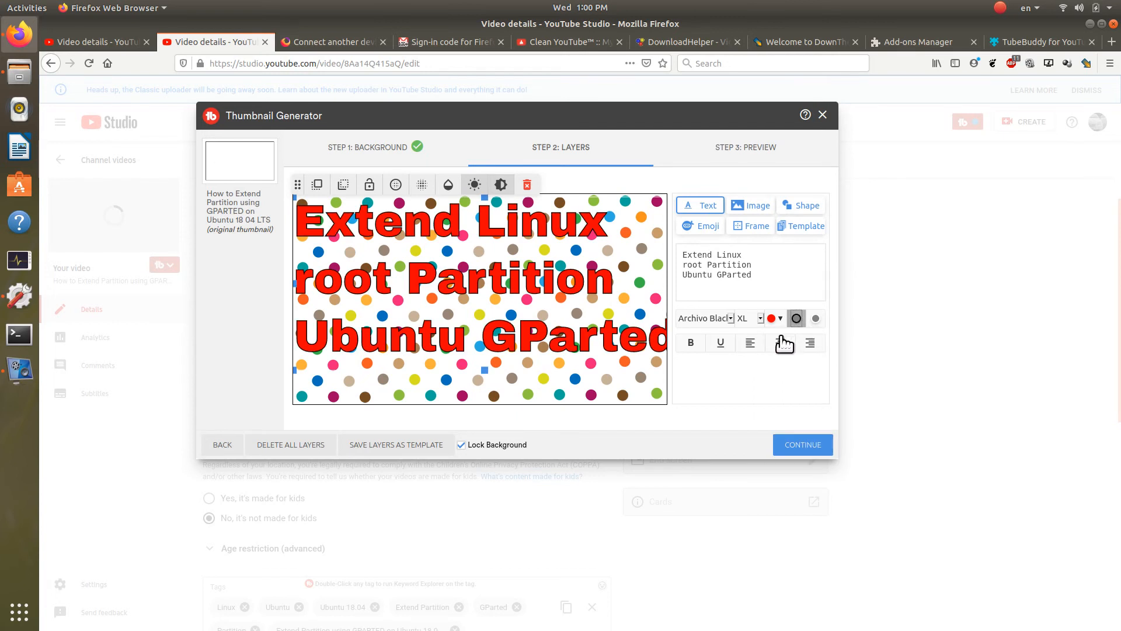
click(780, 319)
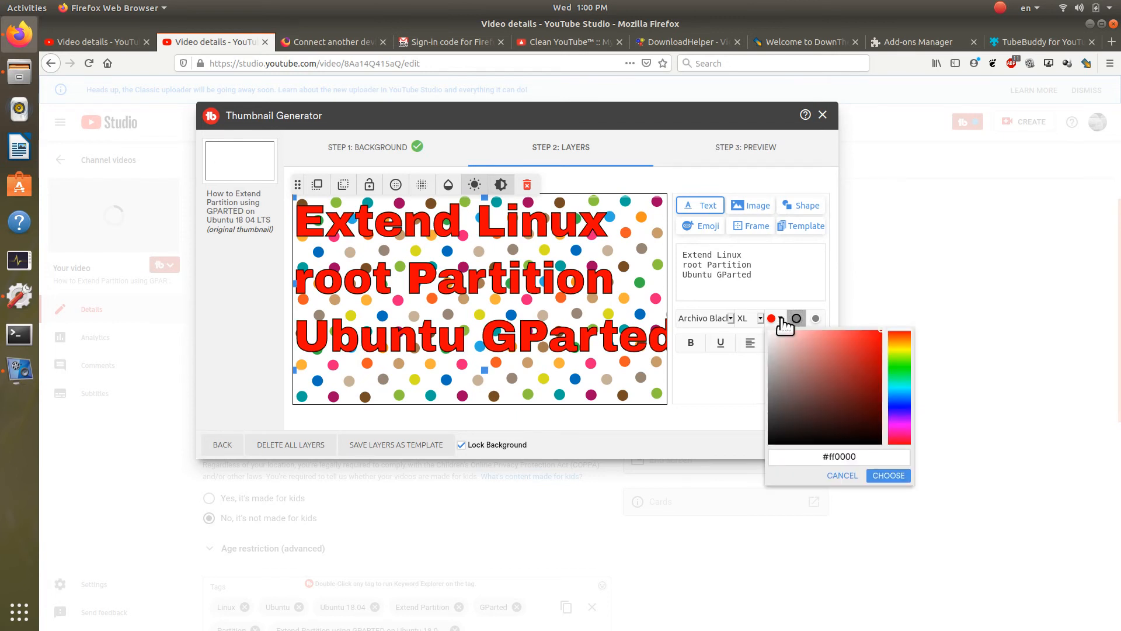
click(895, 349)
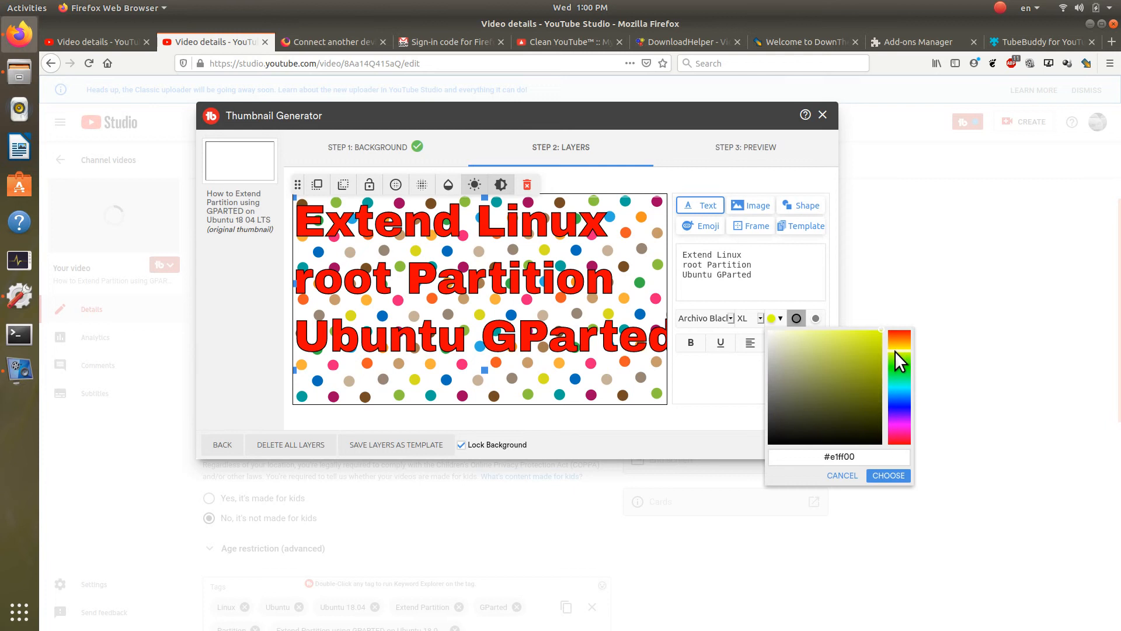
click(898, 348)
drag(877, 329, 822, 339)
click(883, 476)
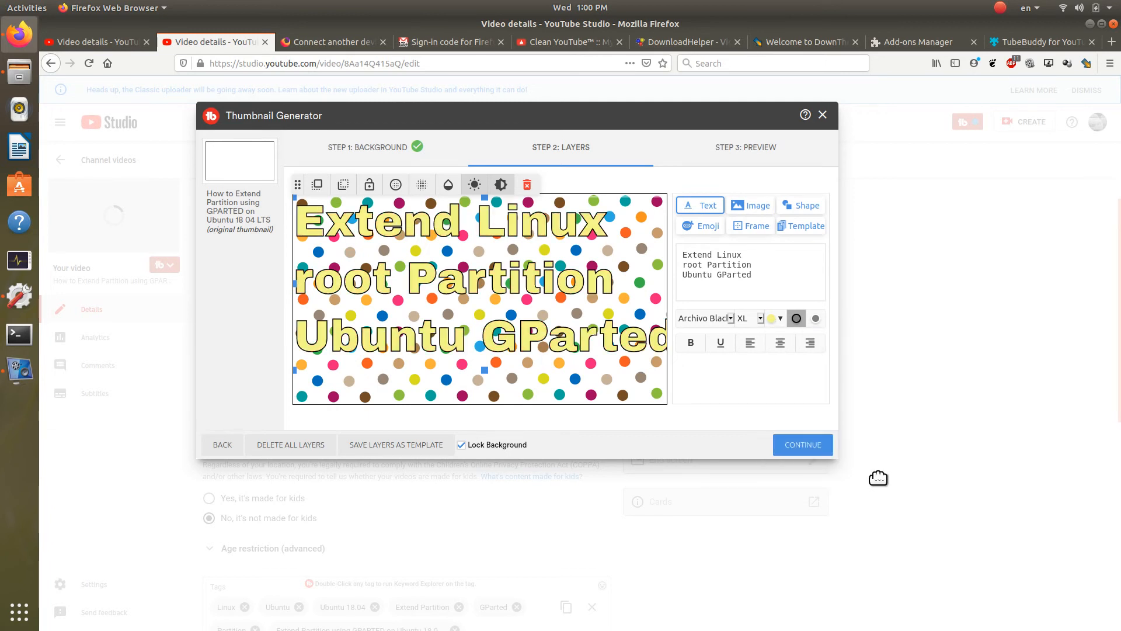
Step: Darken the thumbnail text's pale yellow colour slightly
click(781, 320)
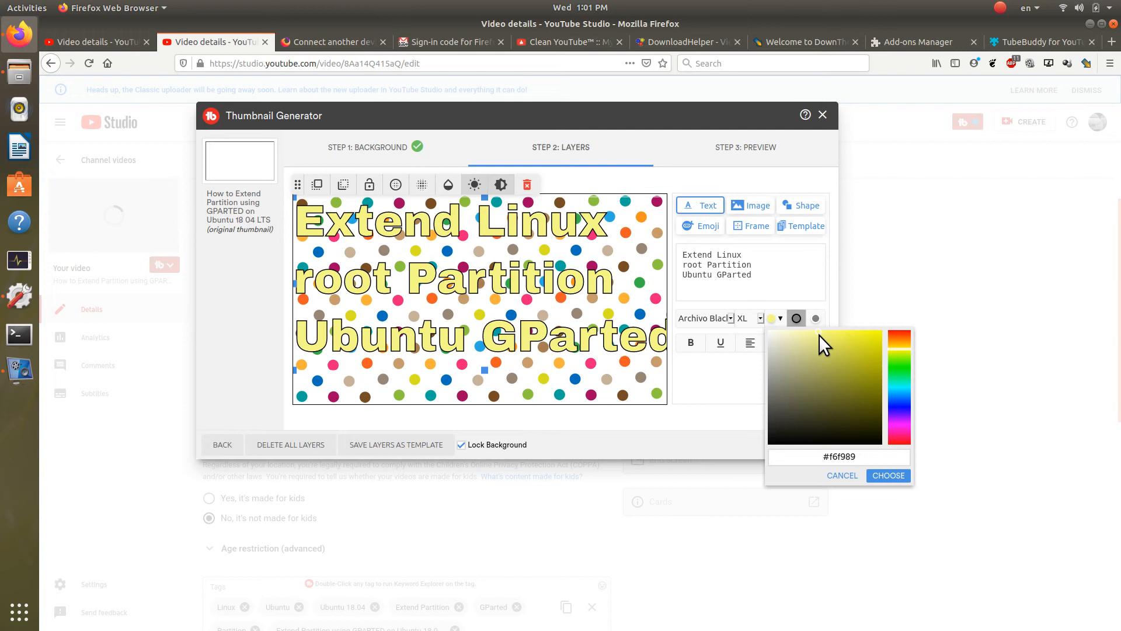
drag(819, 334, 819, 340)
click(887, 477)
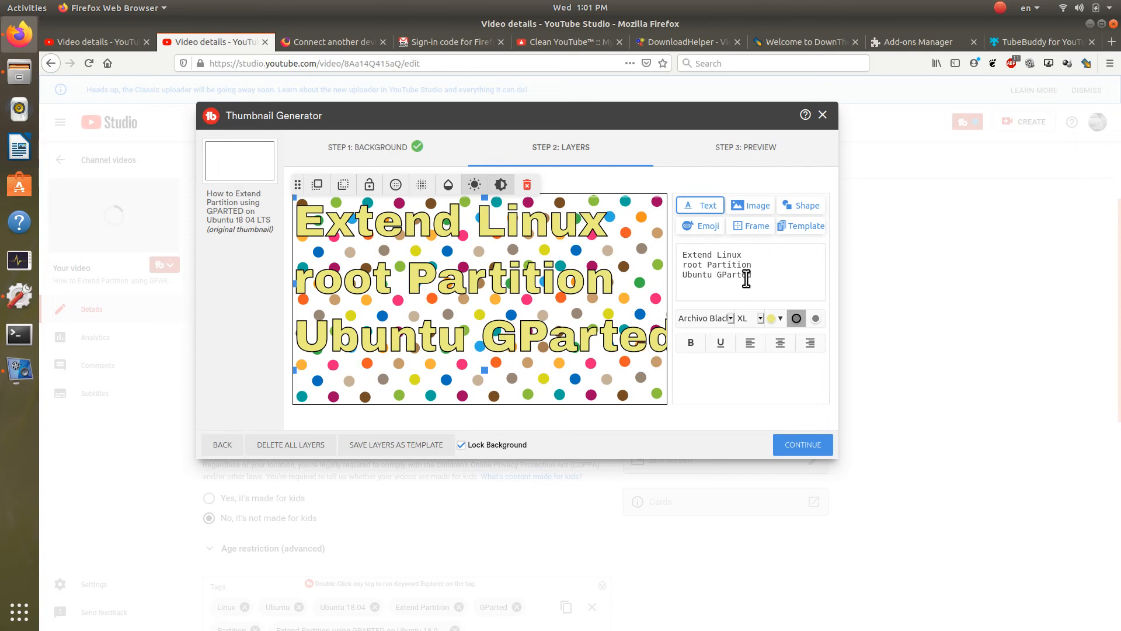
Step: Try splitting "GParted" onto its own line, and rejoin it with "Ubuntu" directly on the thumbnail
key(shift+Right)
key(Return)
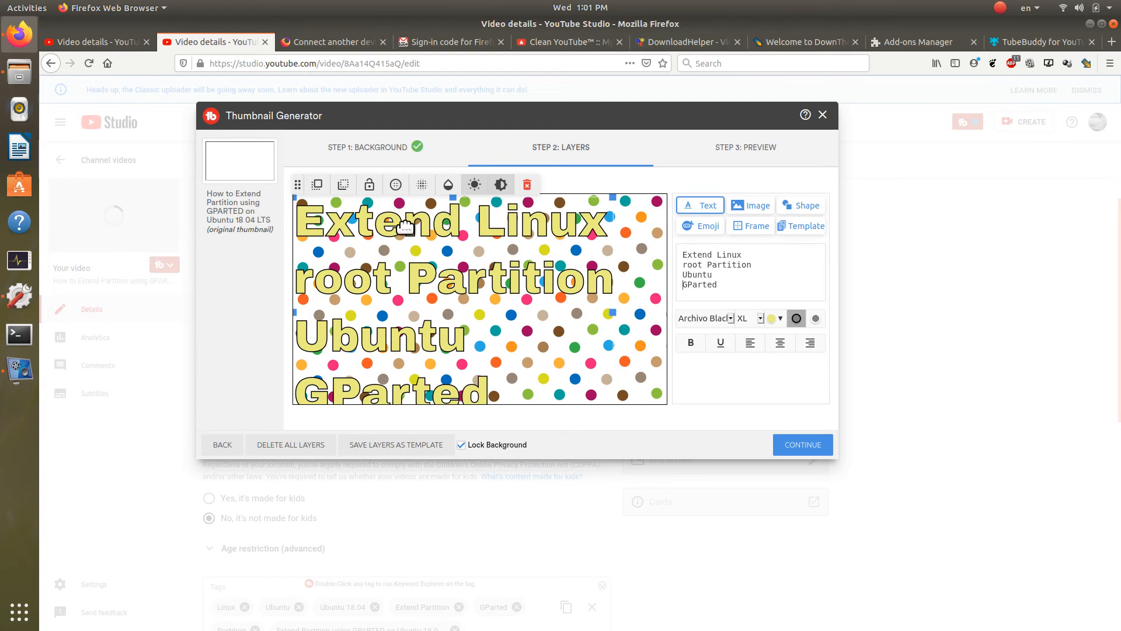
click(428, 223)
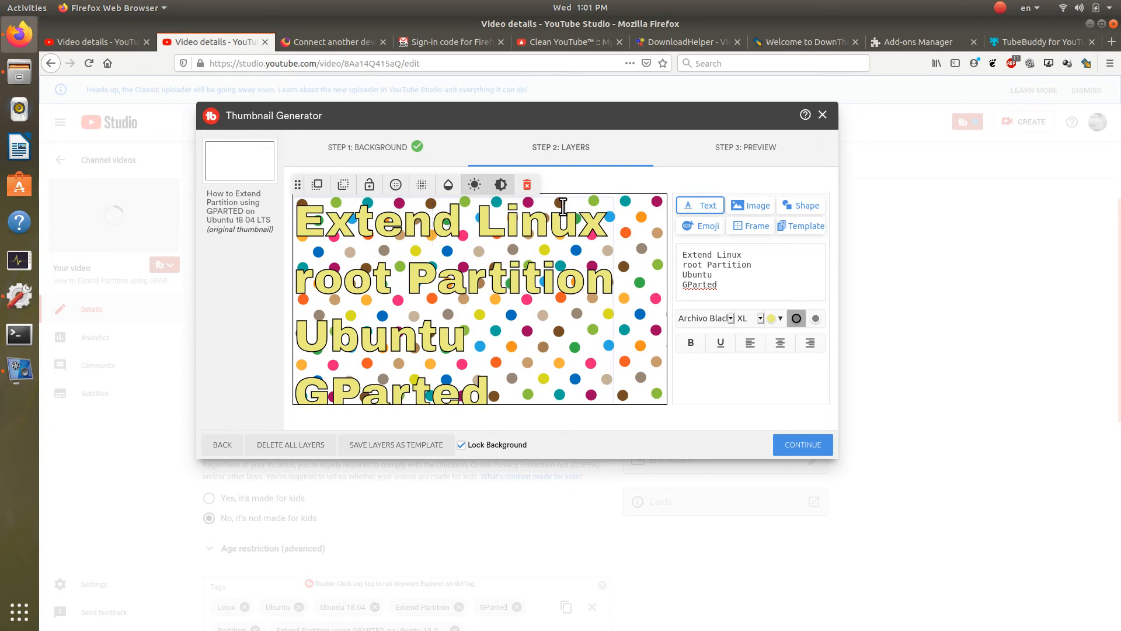
click(573, 225)
click(471, 350)
key(Up)
key(Up)
key(Home)
key(Down)
key(Down)
key(Down)
key(End)
key(Up)
key(Left)
key(Delete)
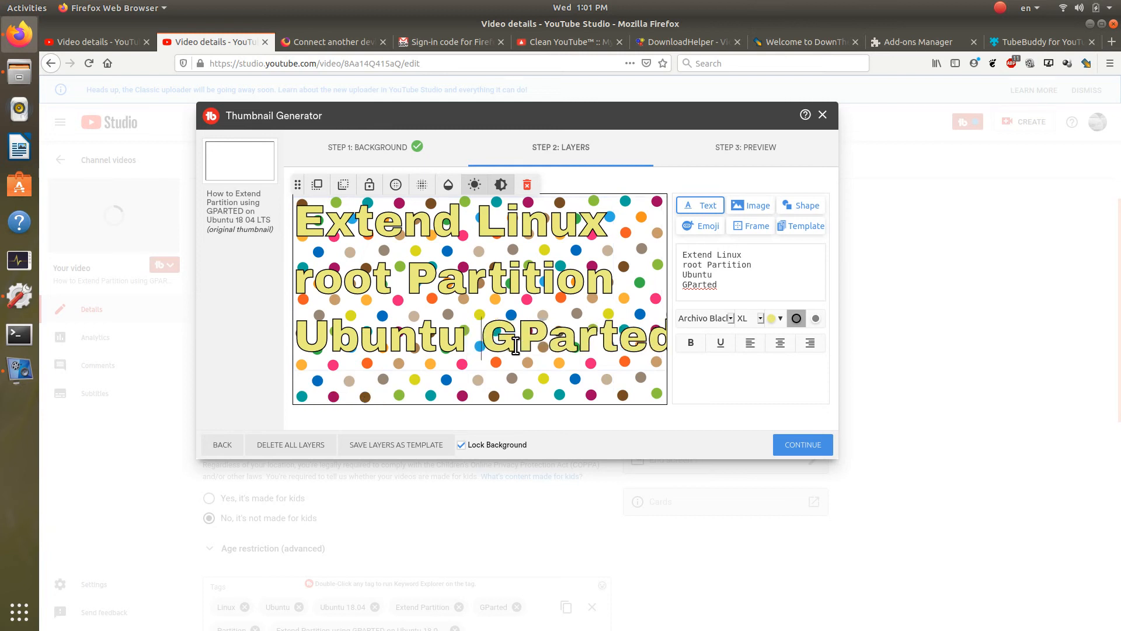
click(513, 380)
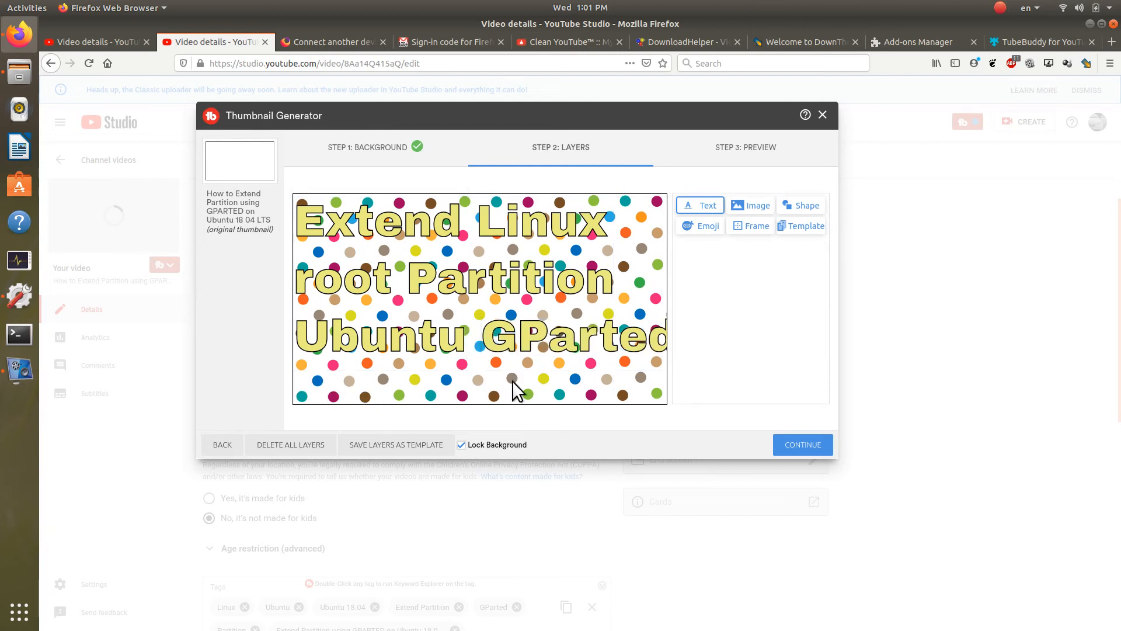
Step: Nudge the text layer up to the thumbnail's top edge and break "GParted" onto a fourth line
click(515, 350)
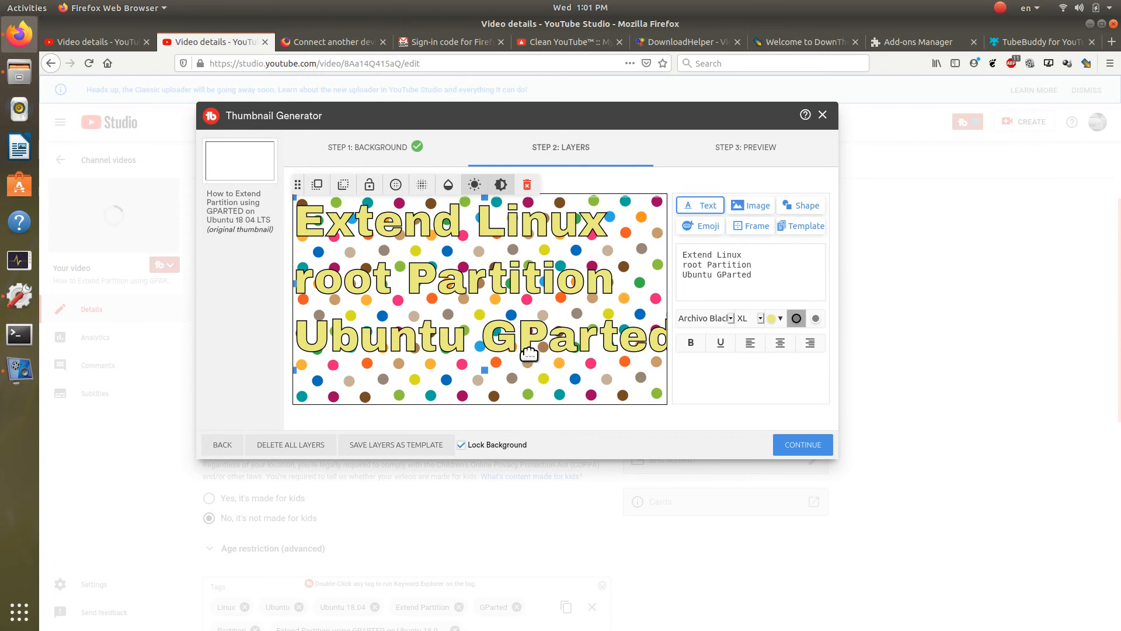
drag(529, 353, 527, 346)
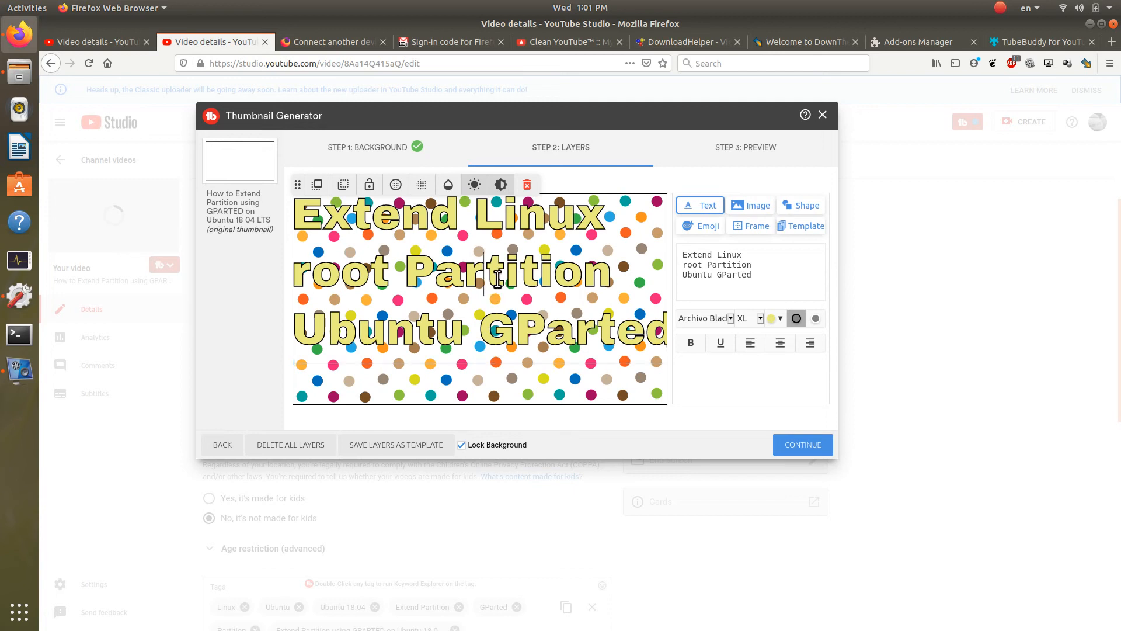
click(484, 330)
key(Return)
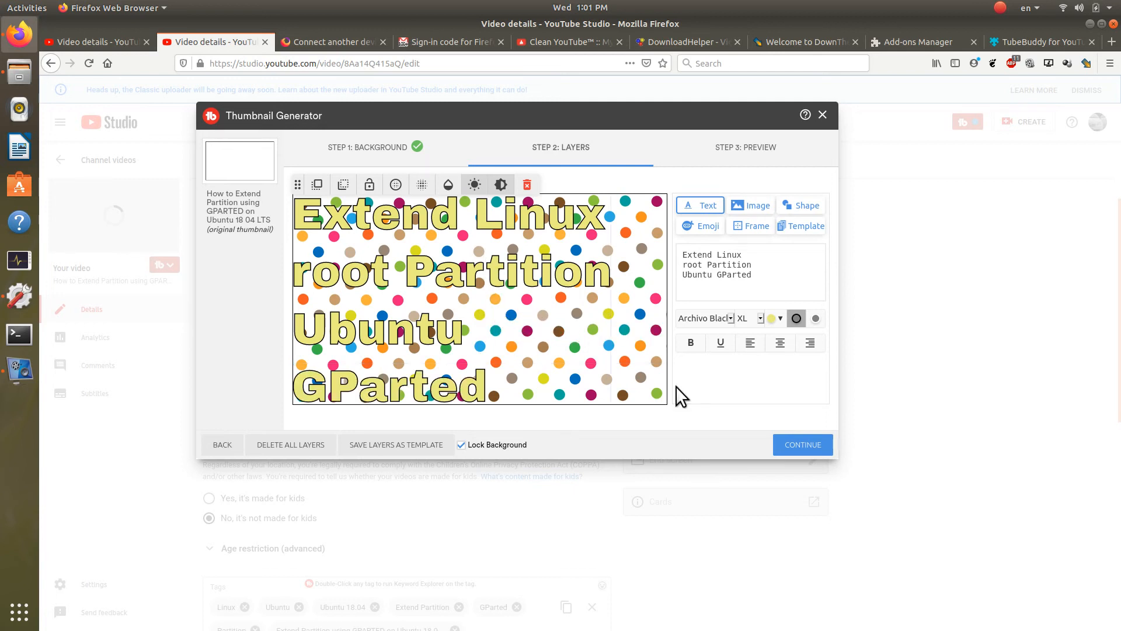
Step: Try the thumbnail's main text without its dark outline, and restore the outline
click(818, 320)
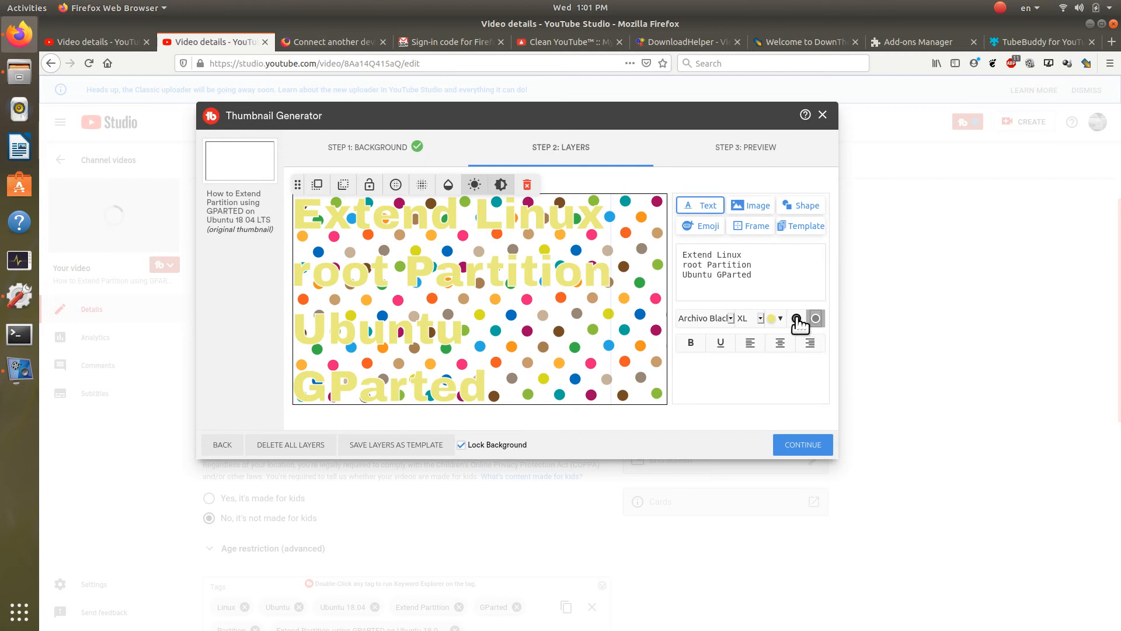
click(796, 319)
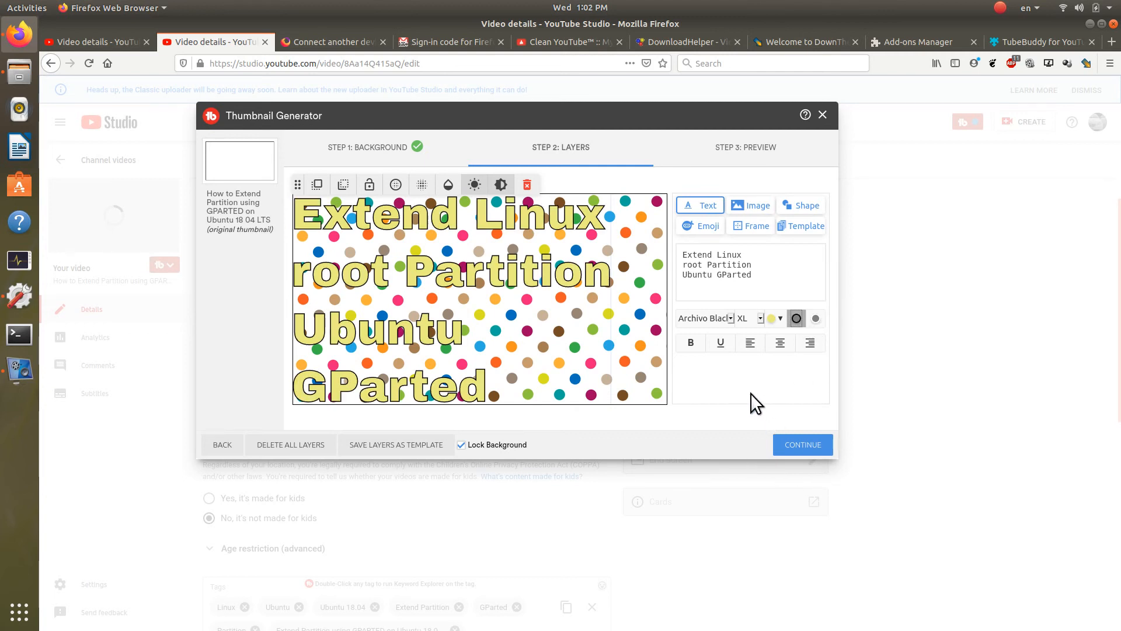
Step: Add the custom car photo to the thumbnail and look through the stock images and emoji categories
click(755, 211)
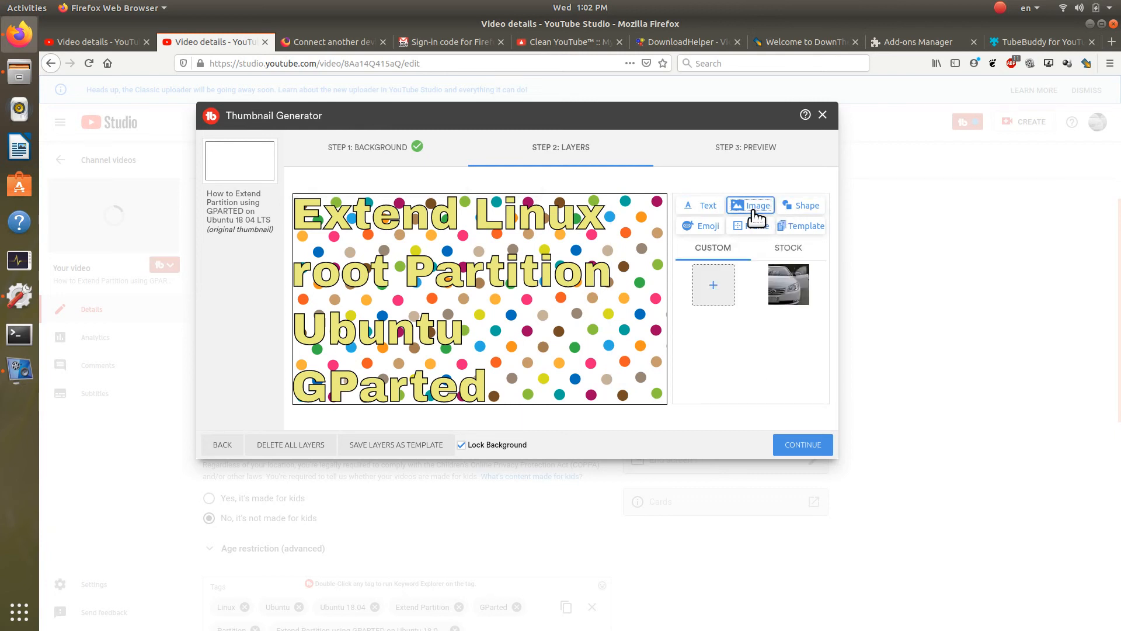
click(797, 288)
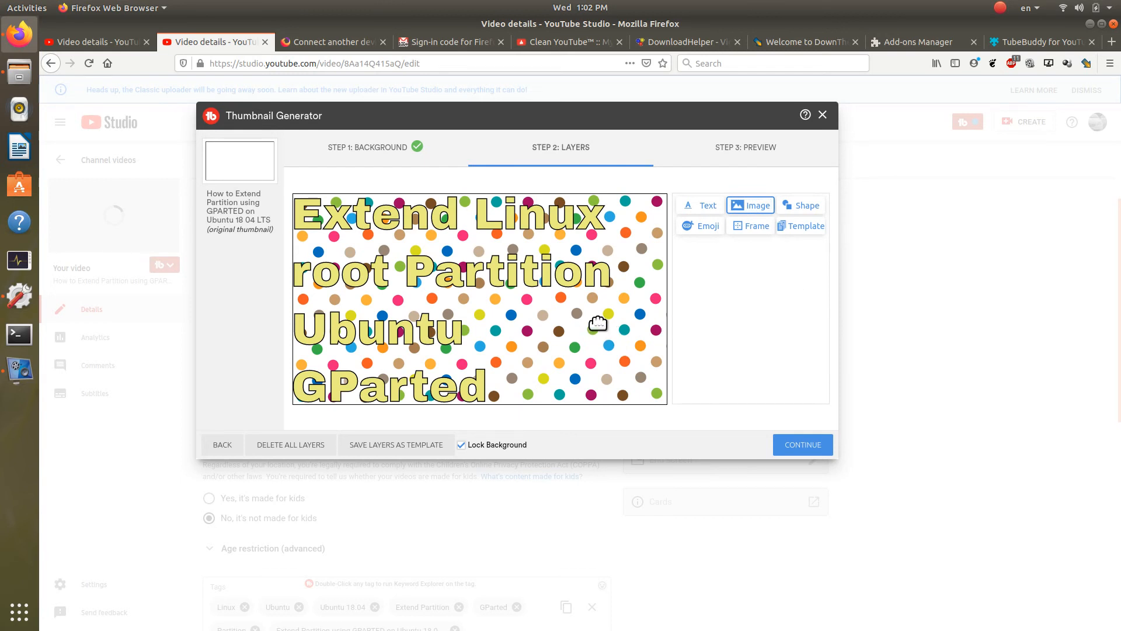
click(754, 205)
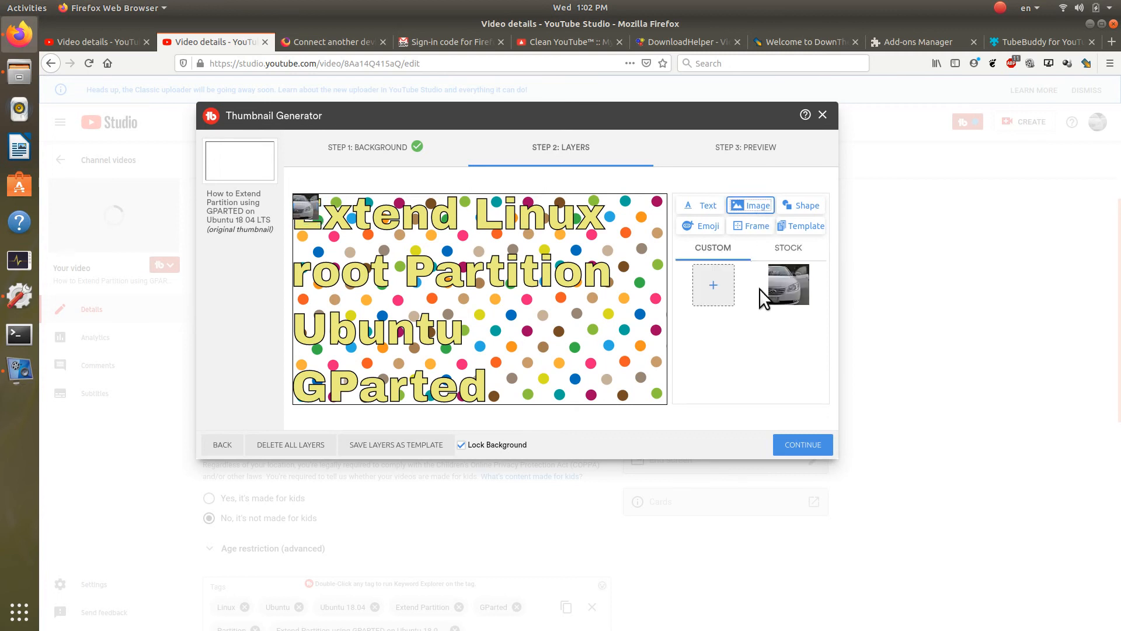
click(789, 251)
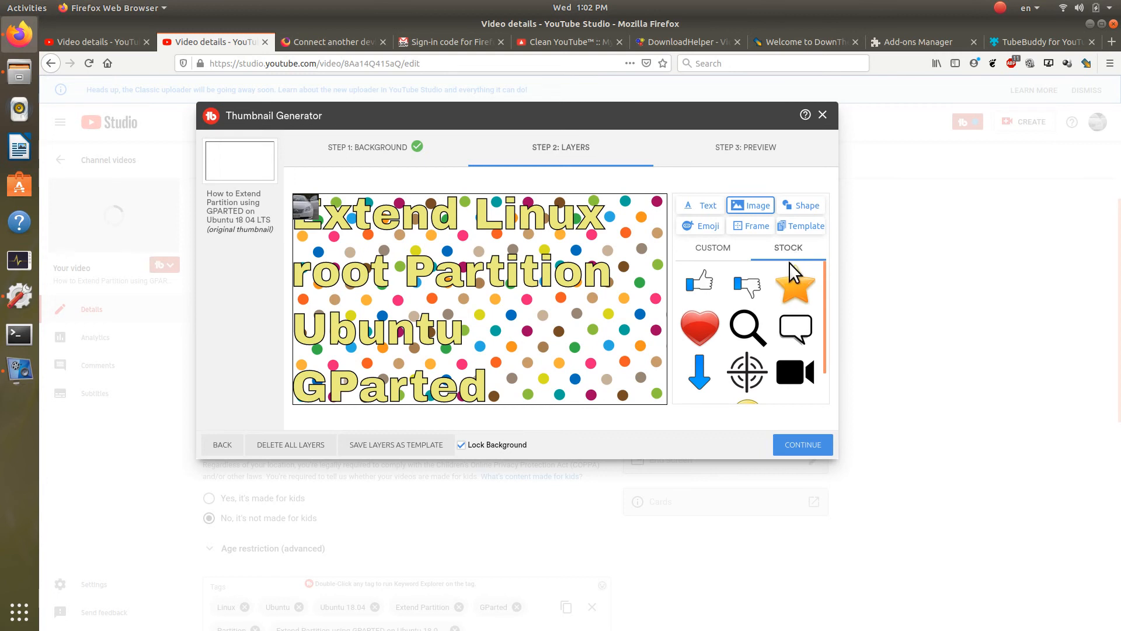
scroll(795, 344, down, 1)
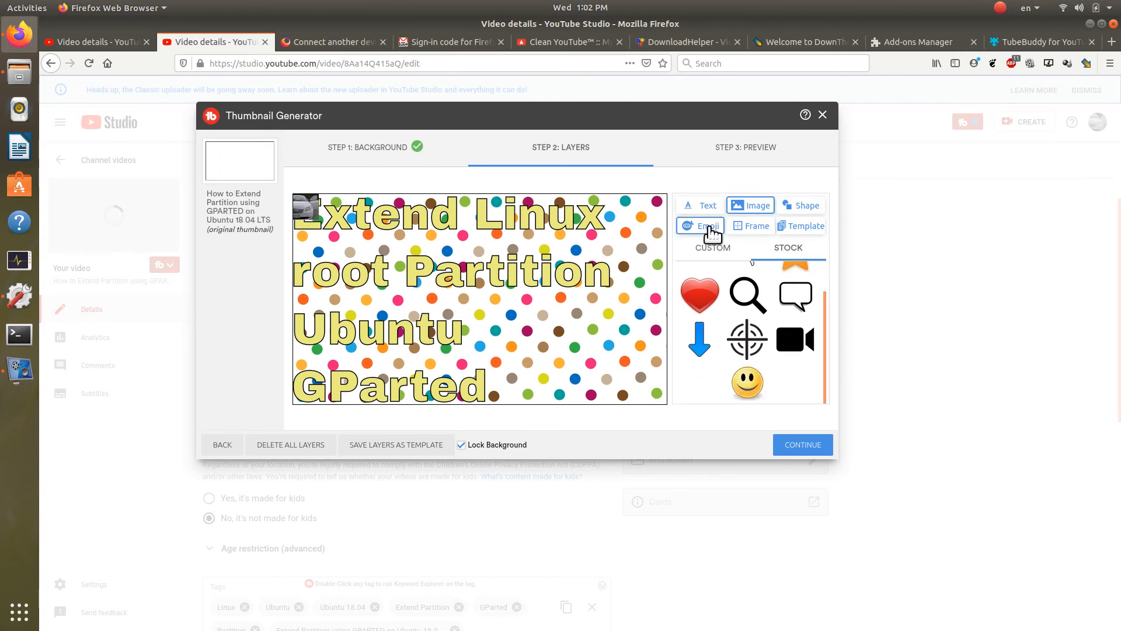
click(710, 232)
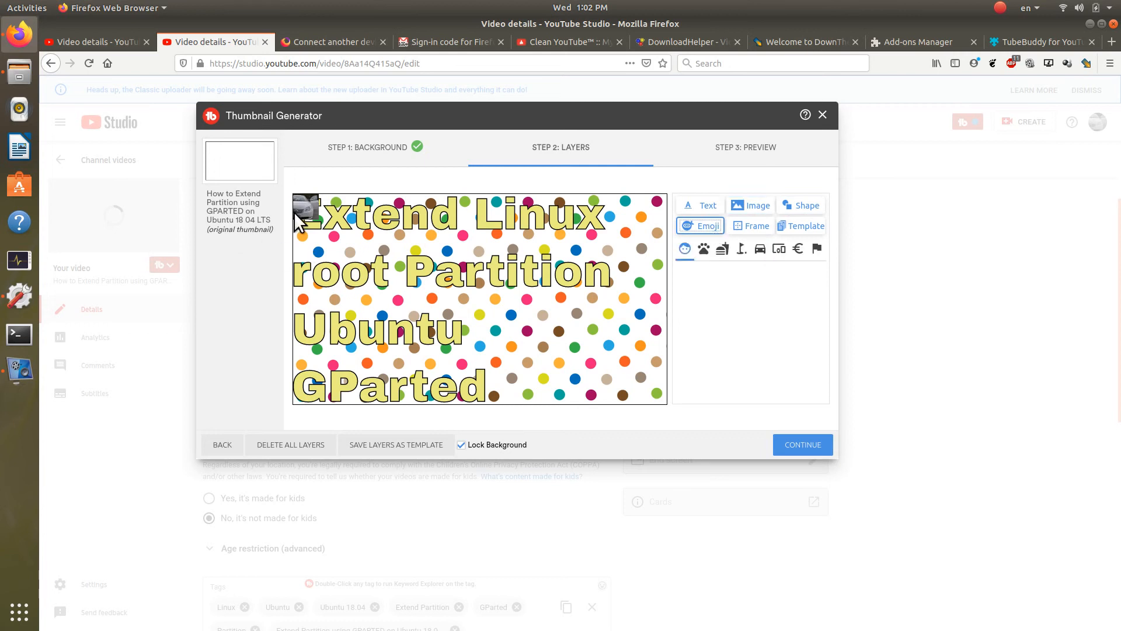
Step: Move the car photo to the thumbnail's lower-right area, beside the "Ubuntu" line
drag(305, 210, 633, 383)
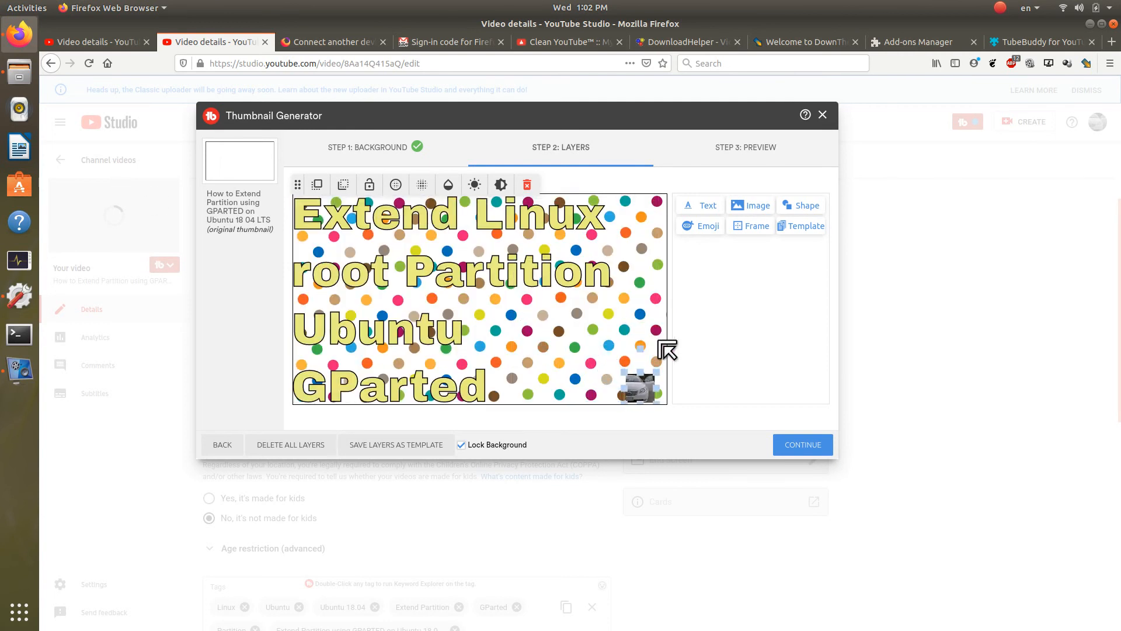
drag(646, 388, 653, 340)
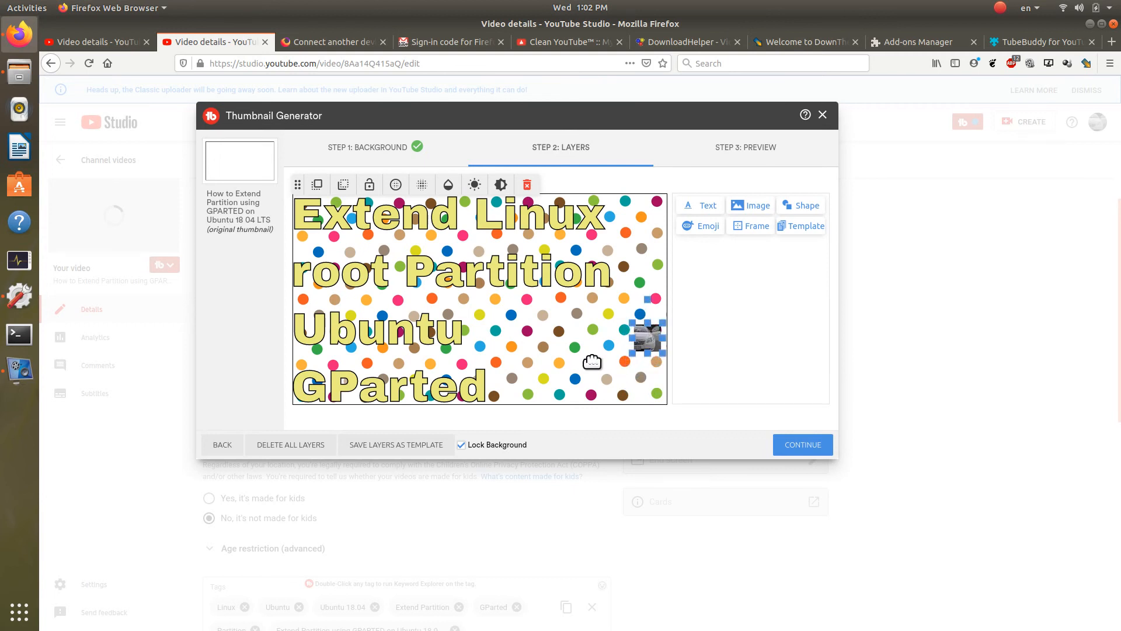
click(592, 362)
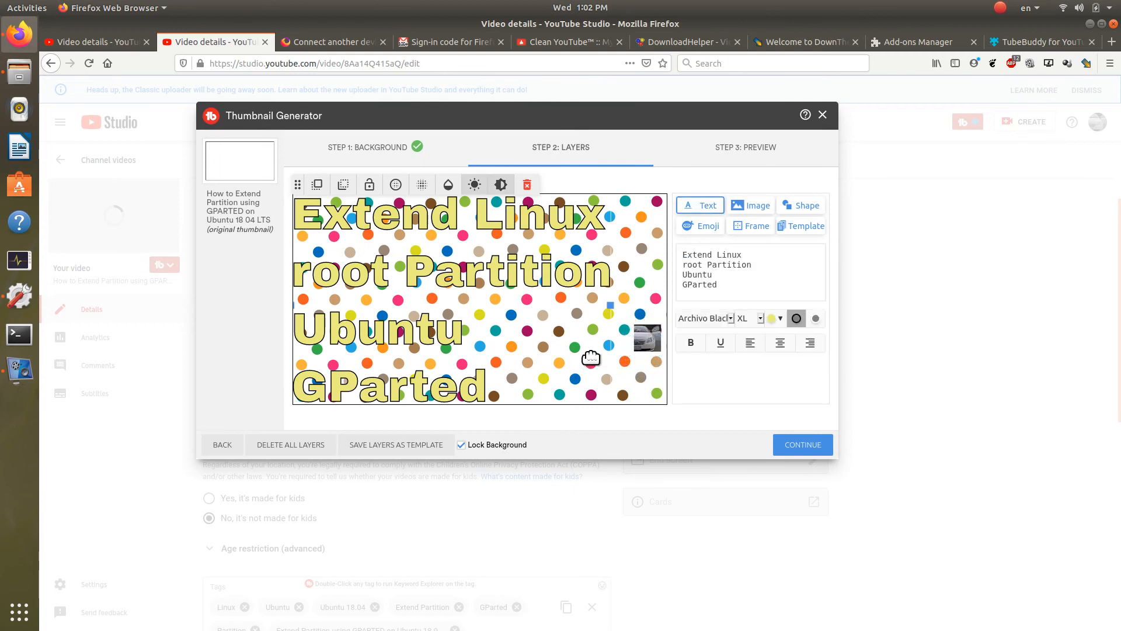
Step: Replace the dotted thumbnail background with the red and orange angular stripes image and return to the layers
click(380, 155)
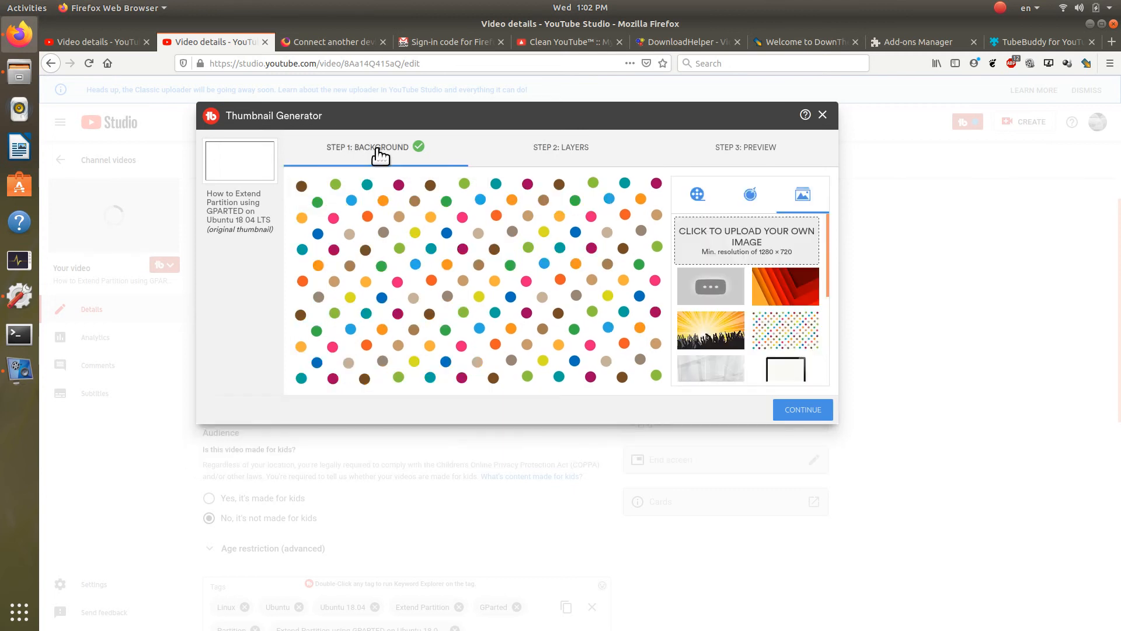
click(798, 294)
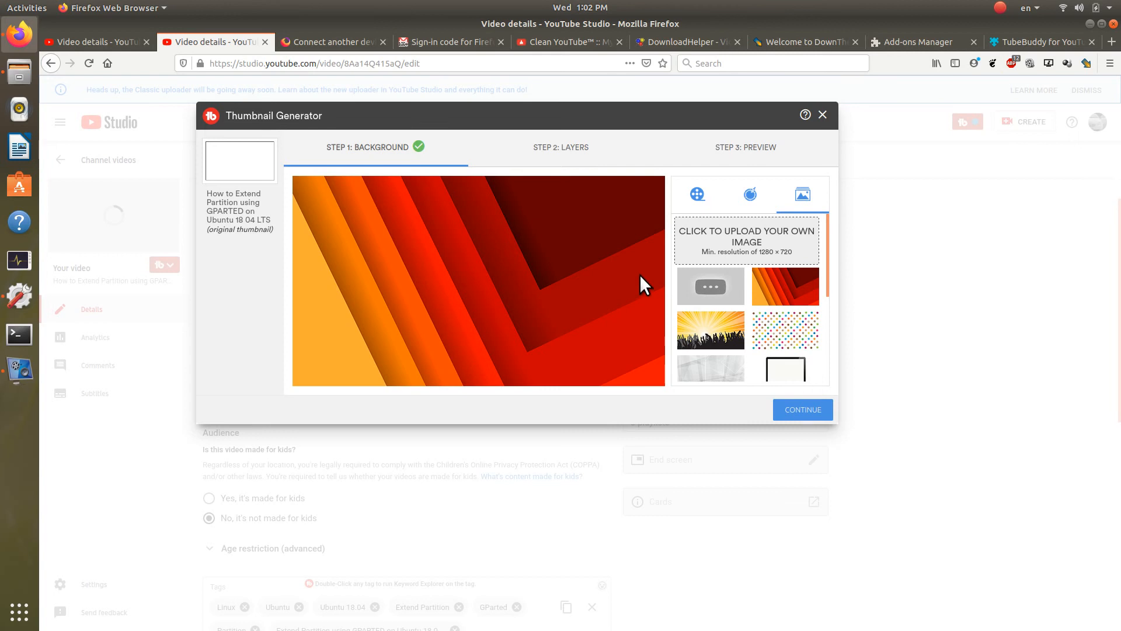
click(562, 154)
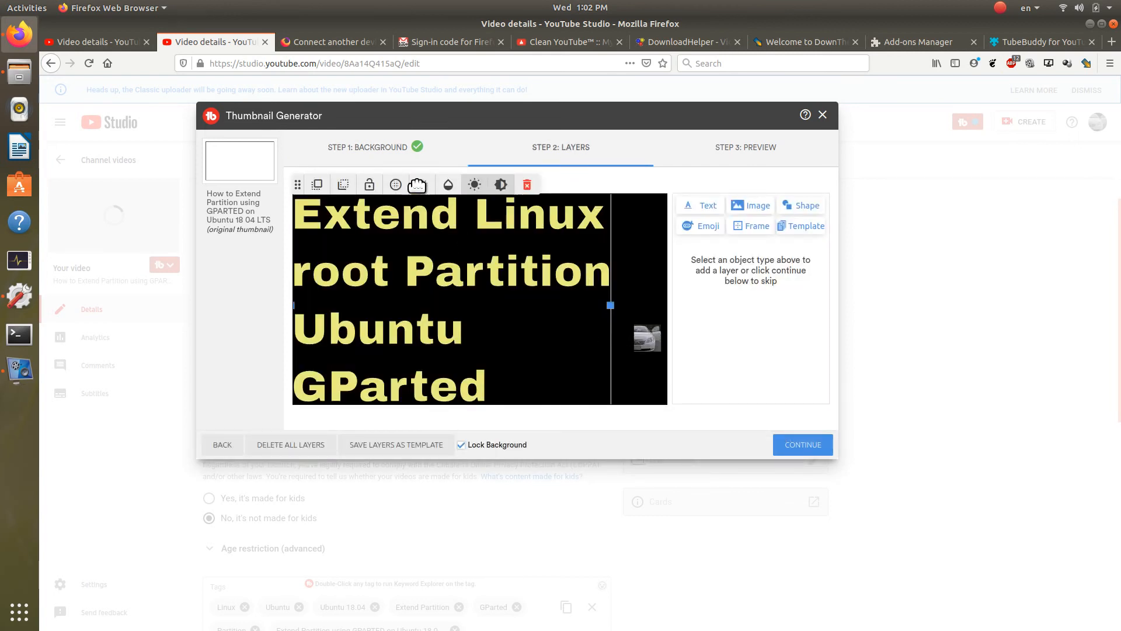
click(384, 151)
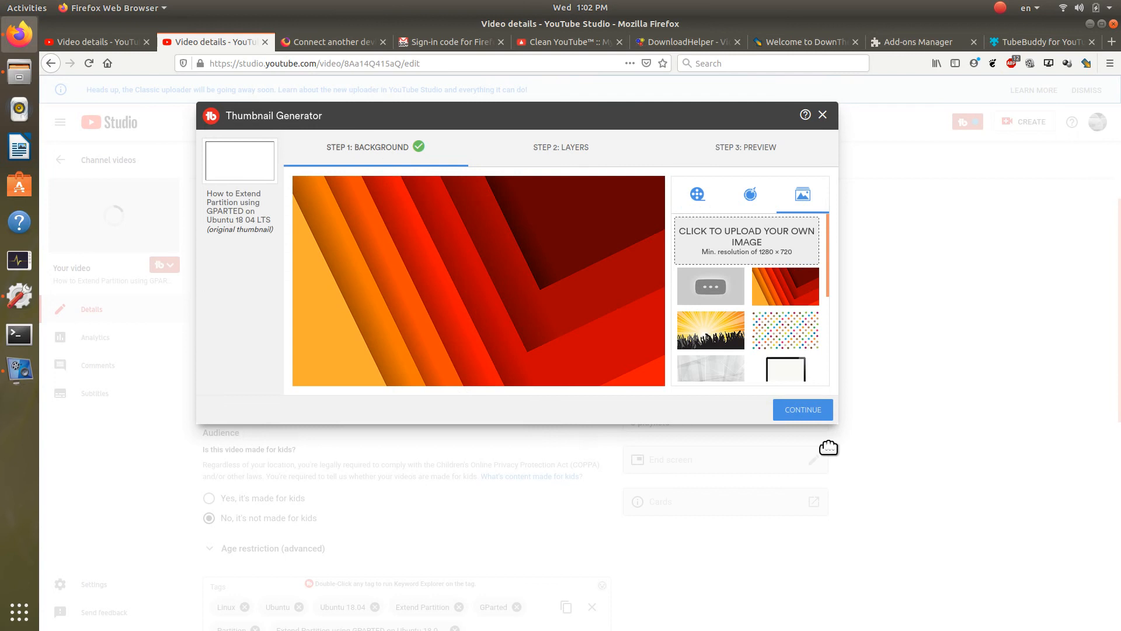
click(804, 409)
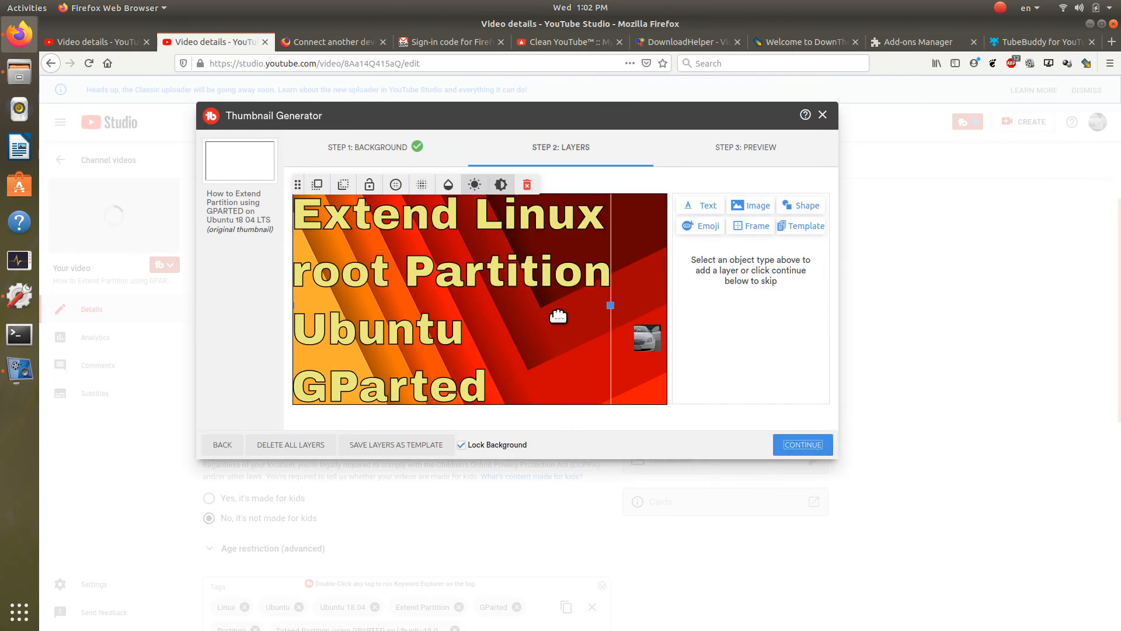
Step: Move the car photo to the thumbnail's upper-right corner, beside "Extend Linux"
drag(645, 351, 643, 230)
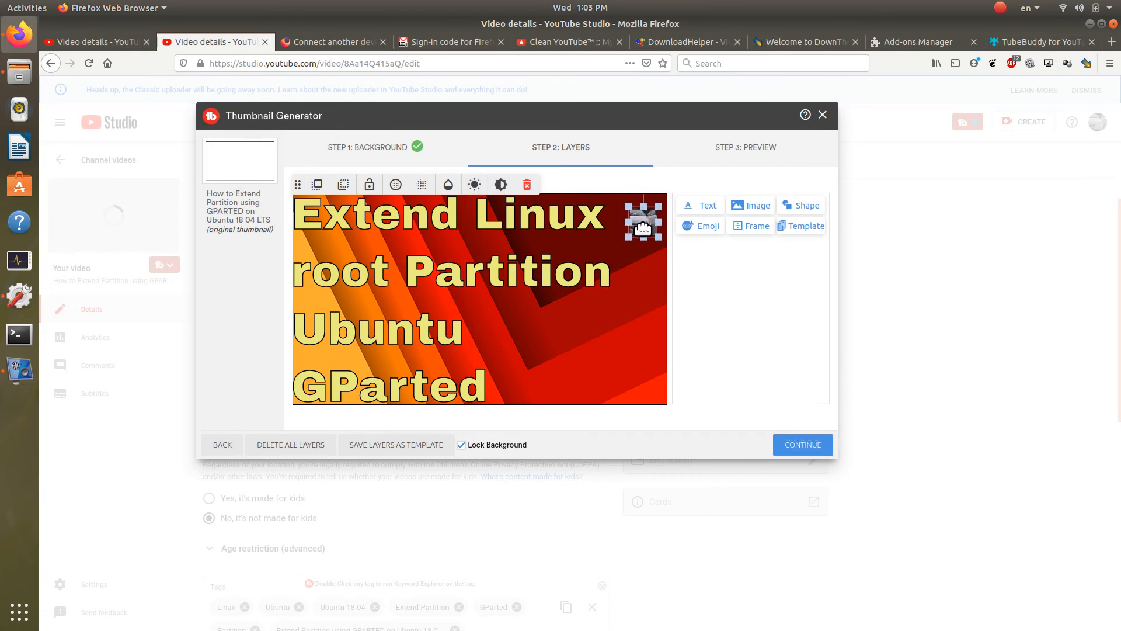
click(645, 285)
Step: Add a size S text layer containing the channel owner's website address to the thumbnail
click(708, 205)
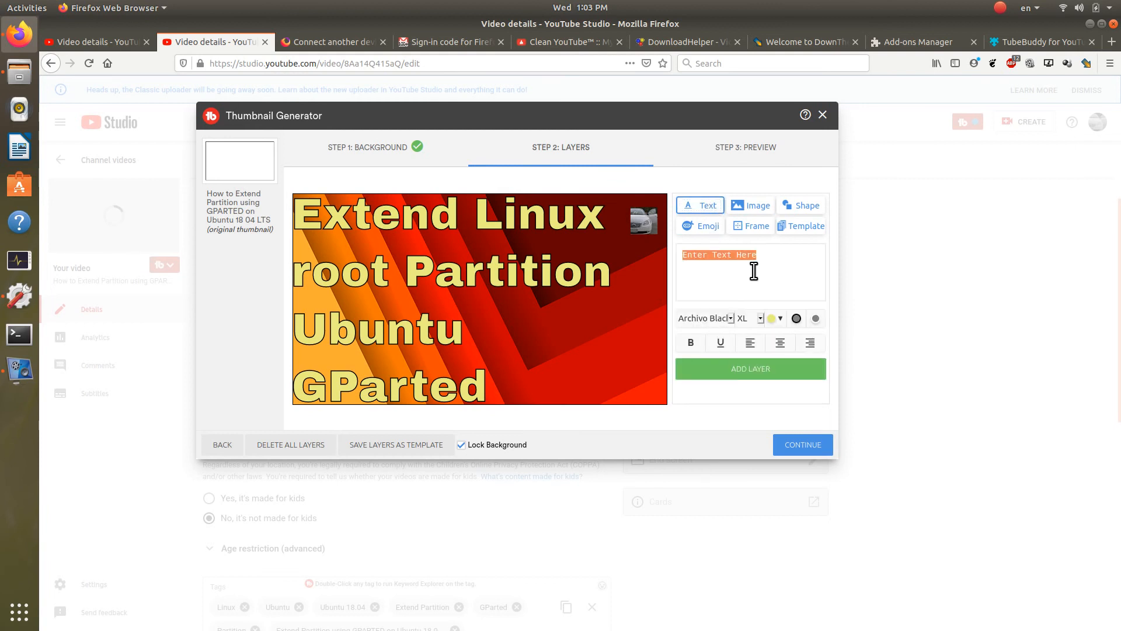
text(iqbalsa)
key(BackSpace)
key(BackSpace)
key(BackSpace)
key(BackSpace)
key(BackSpace)
text(IqbalSajid.com)
click(759, 316)
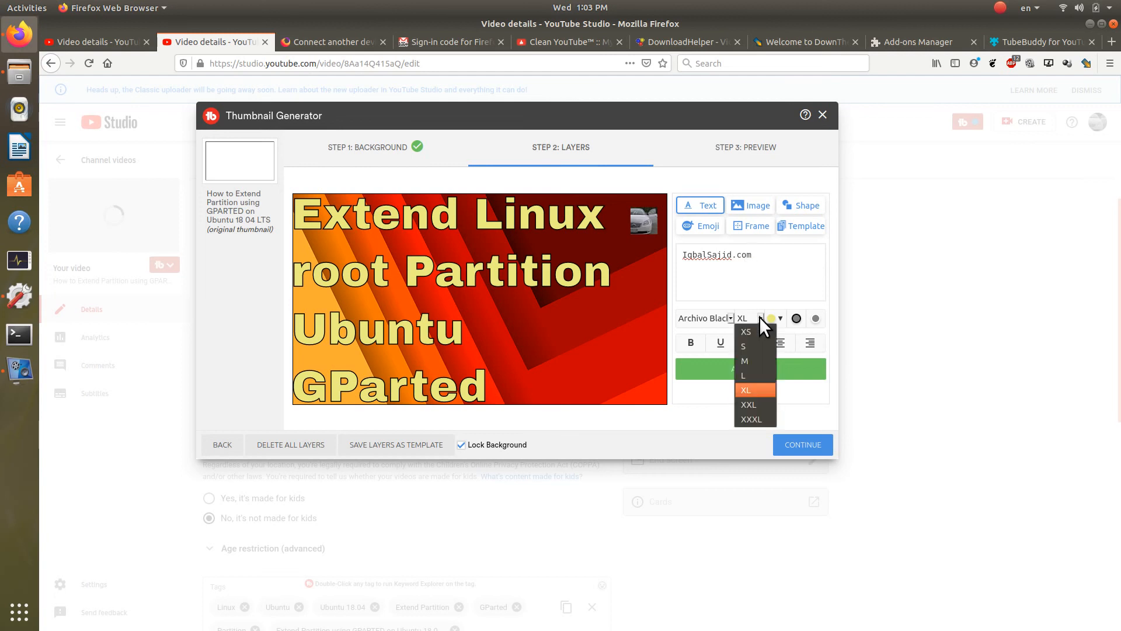
click(753, 351)
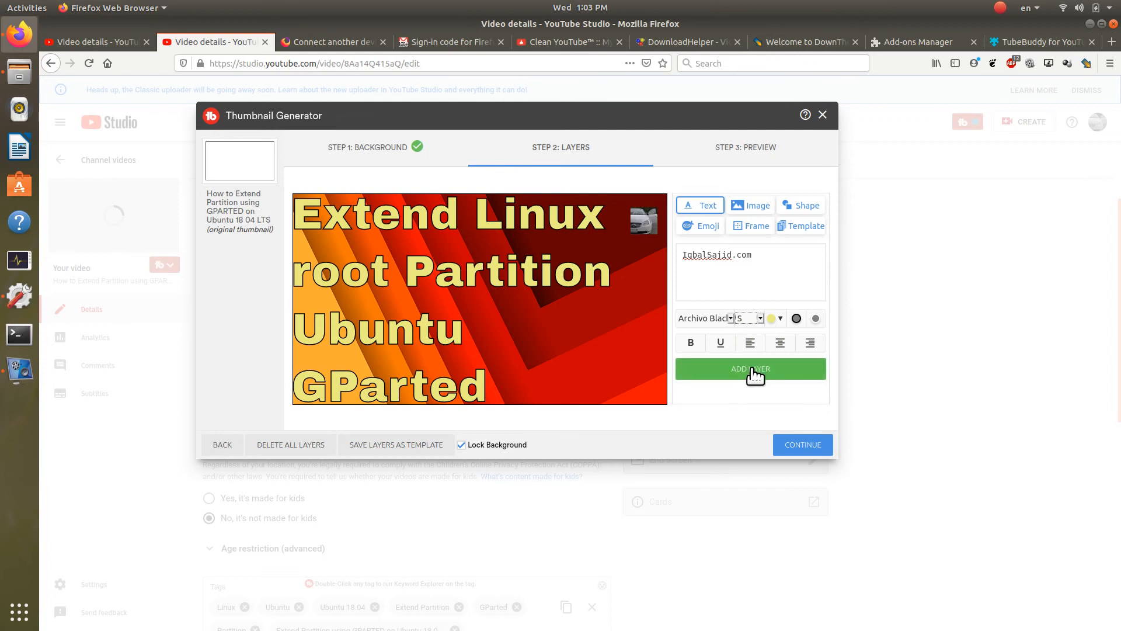
click(753, 371)
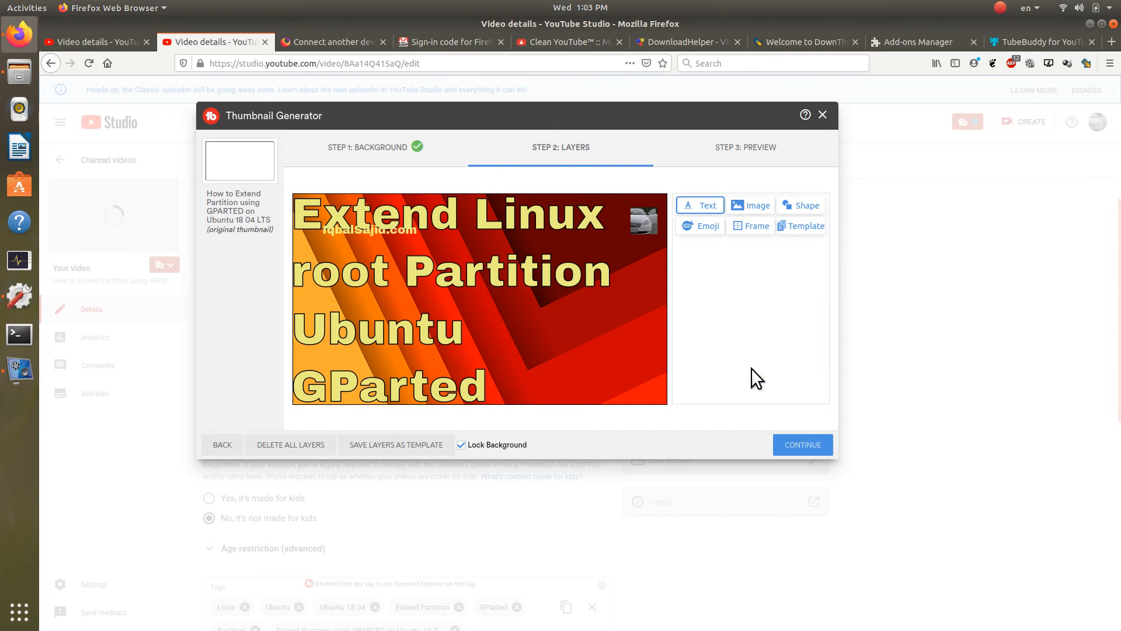
Step: Move the website address to the thumbnail's lower-right area and place the car photo directly above it
drag(384, 234, 630, 352)
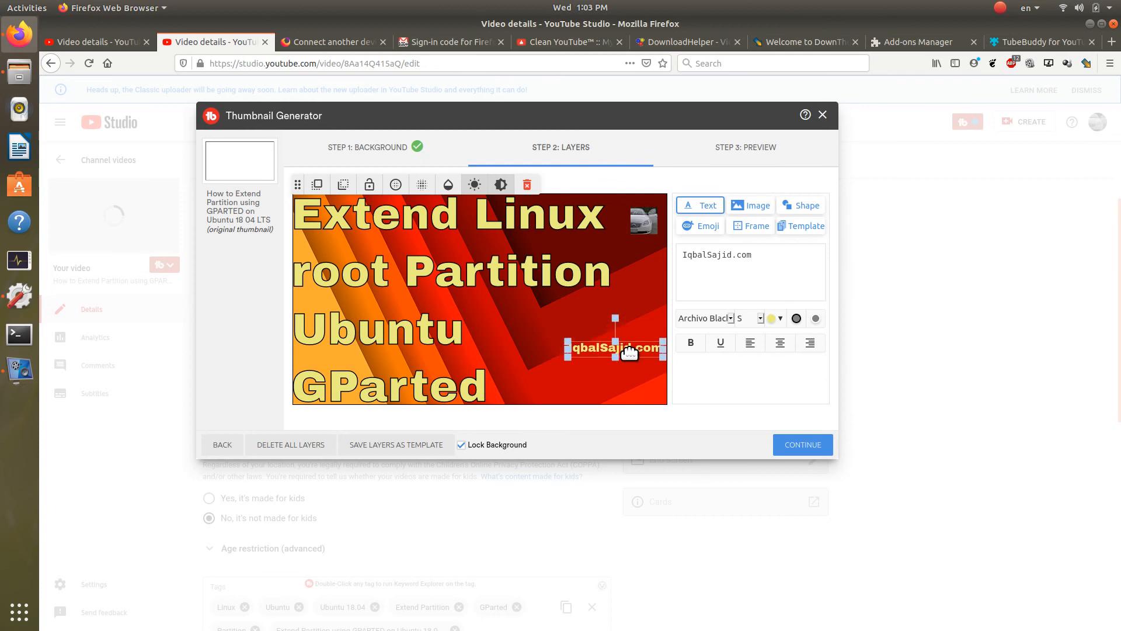
click(546, 363)
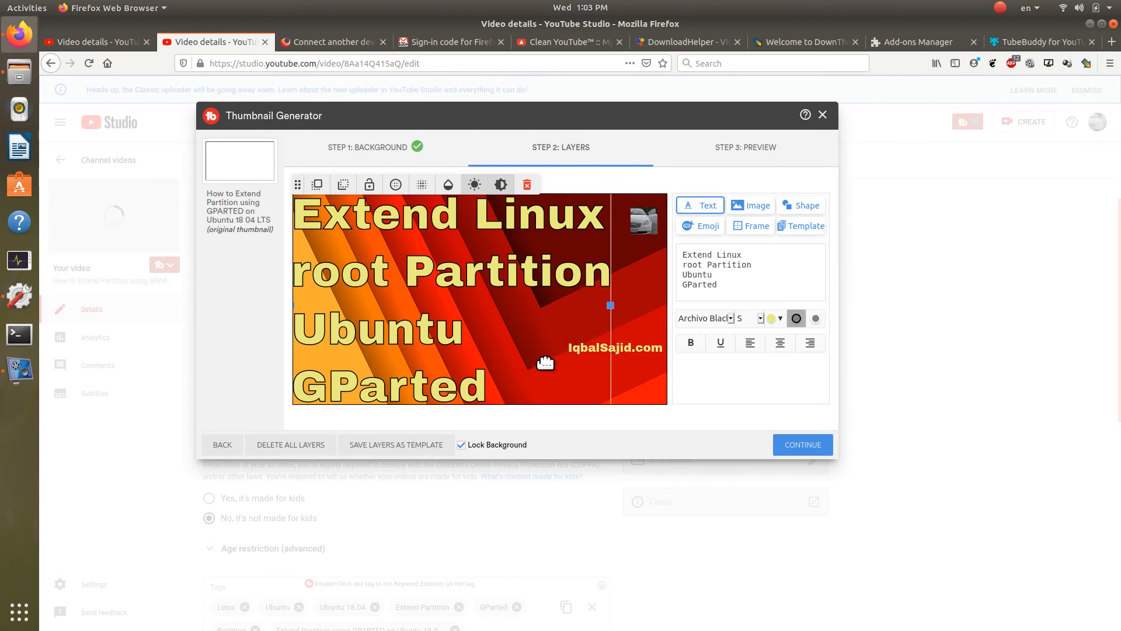
click(644, 218)
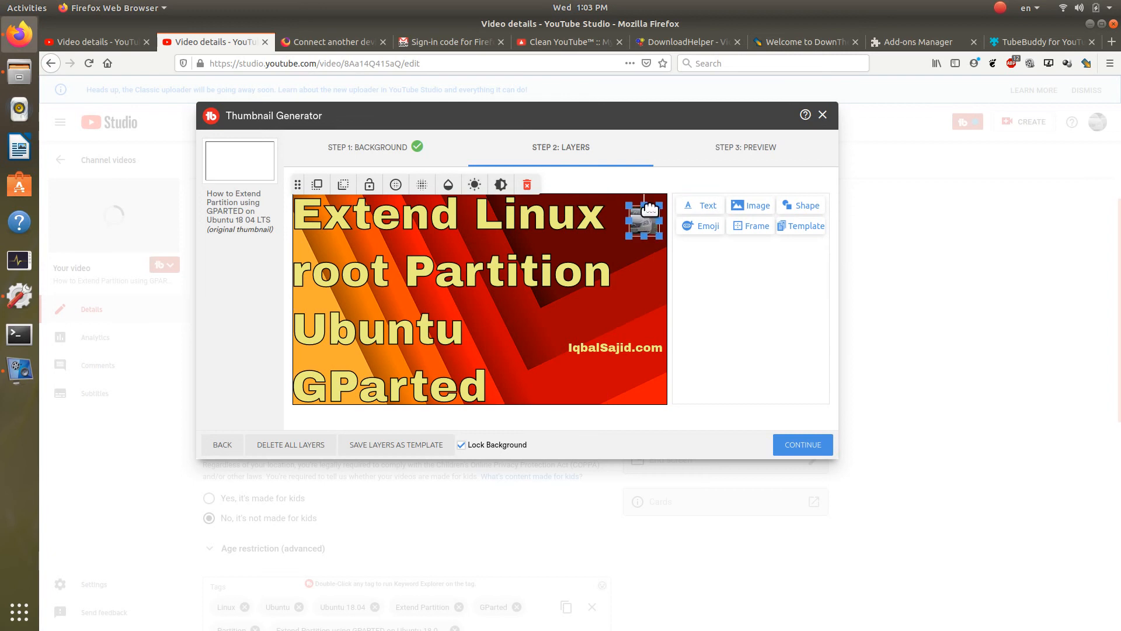
drag(644, 219, 617, 317)
click(537, 350)
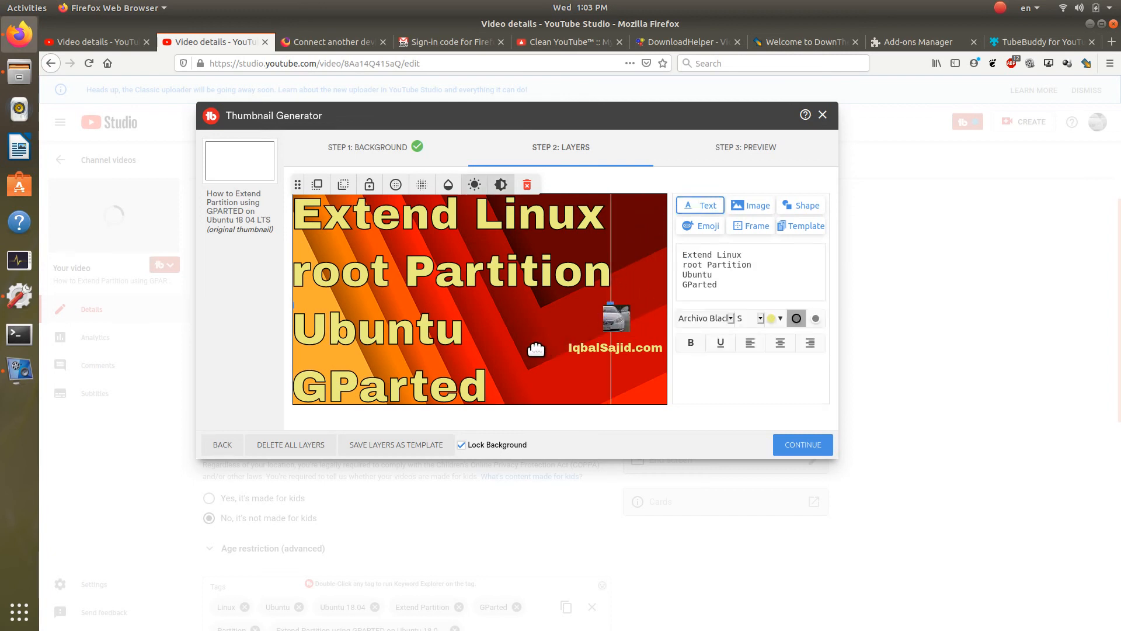
Step: Give the website address text the same dark outline as the main text
click(626, 352)
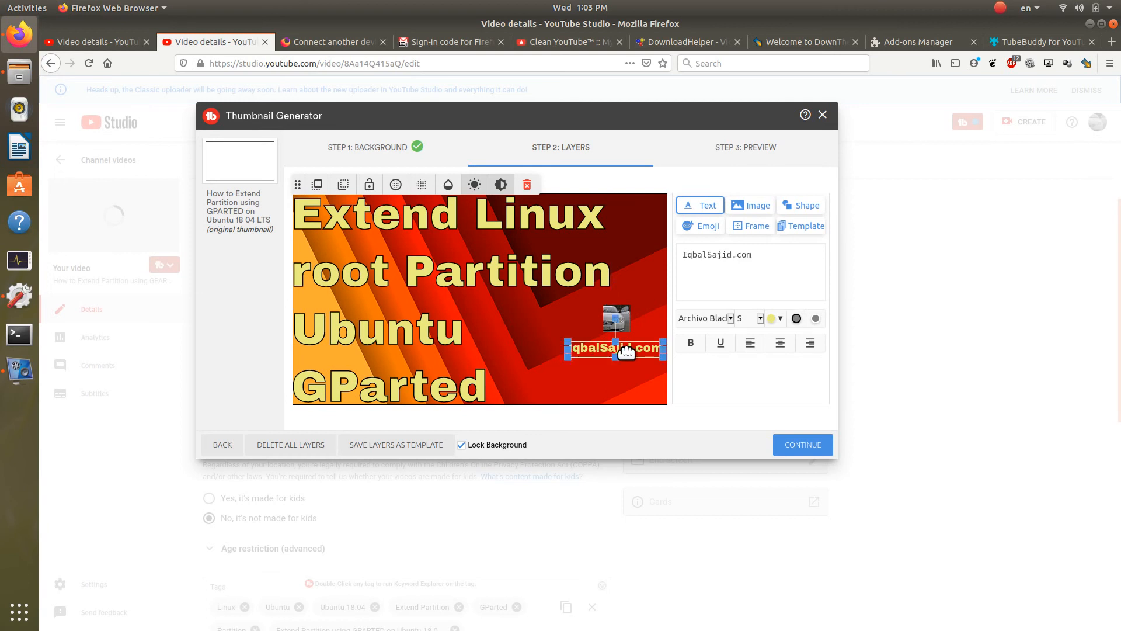
click(797, 319)
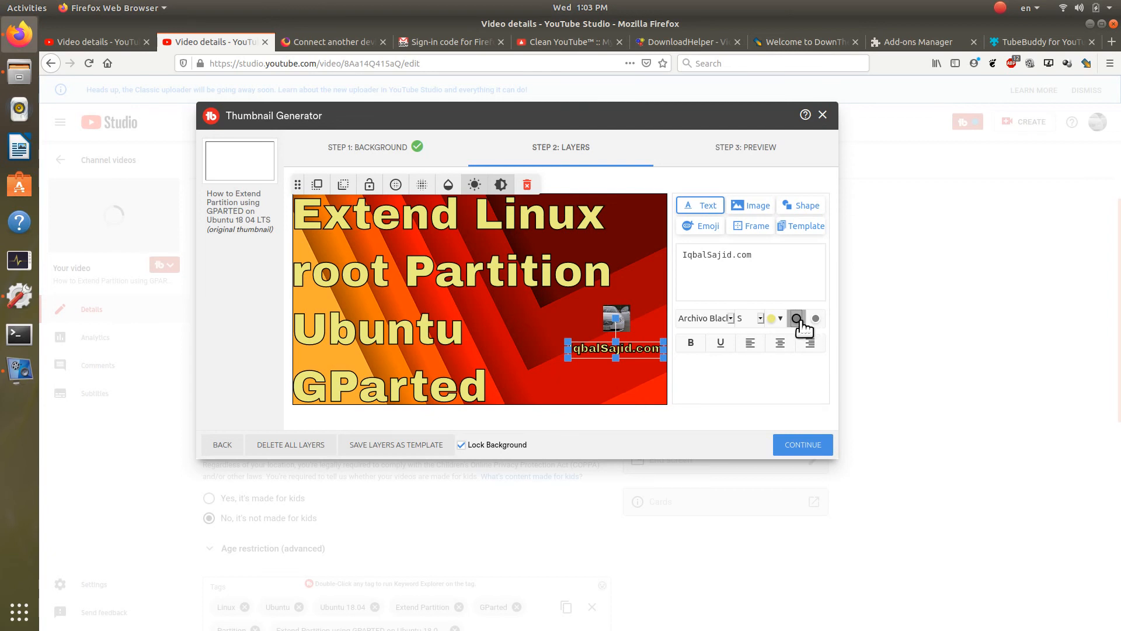
click(817, 319)
click(796, 320)
click(527, 329)
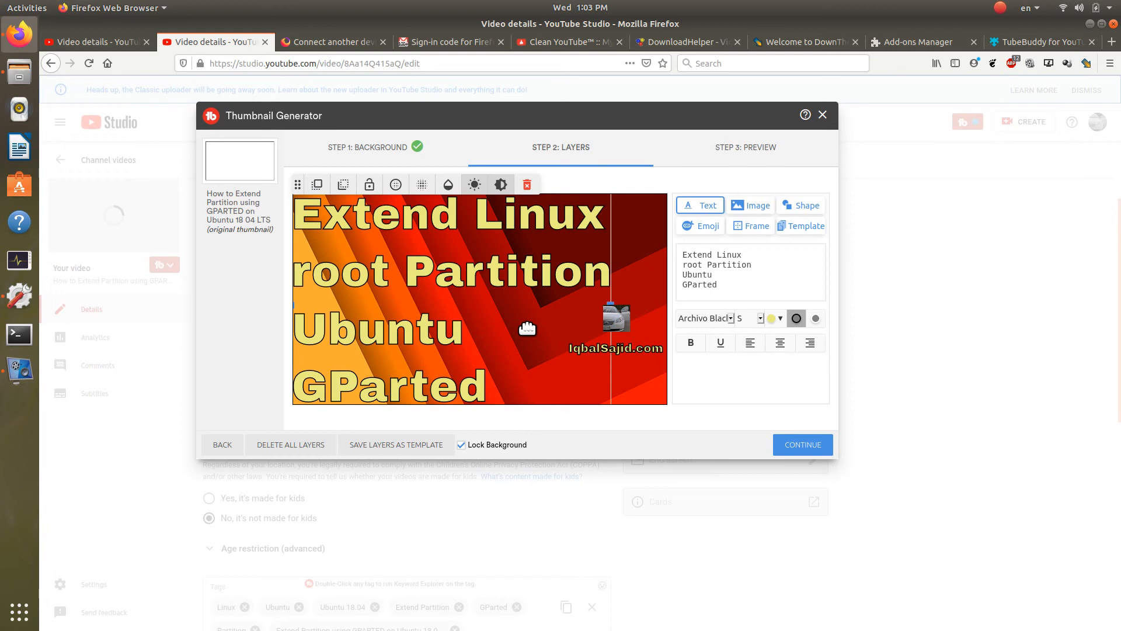
Step: Try size M for the website address text, and set it back to size S
click(611, 348)
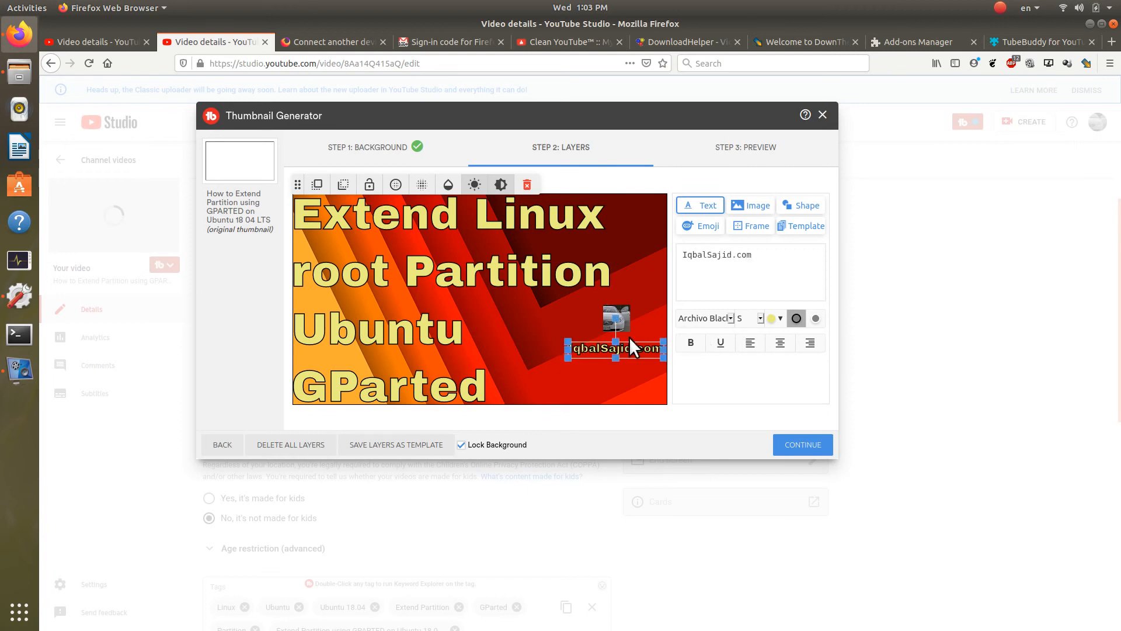
click(761, 319)
click(750, 360)
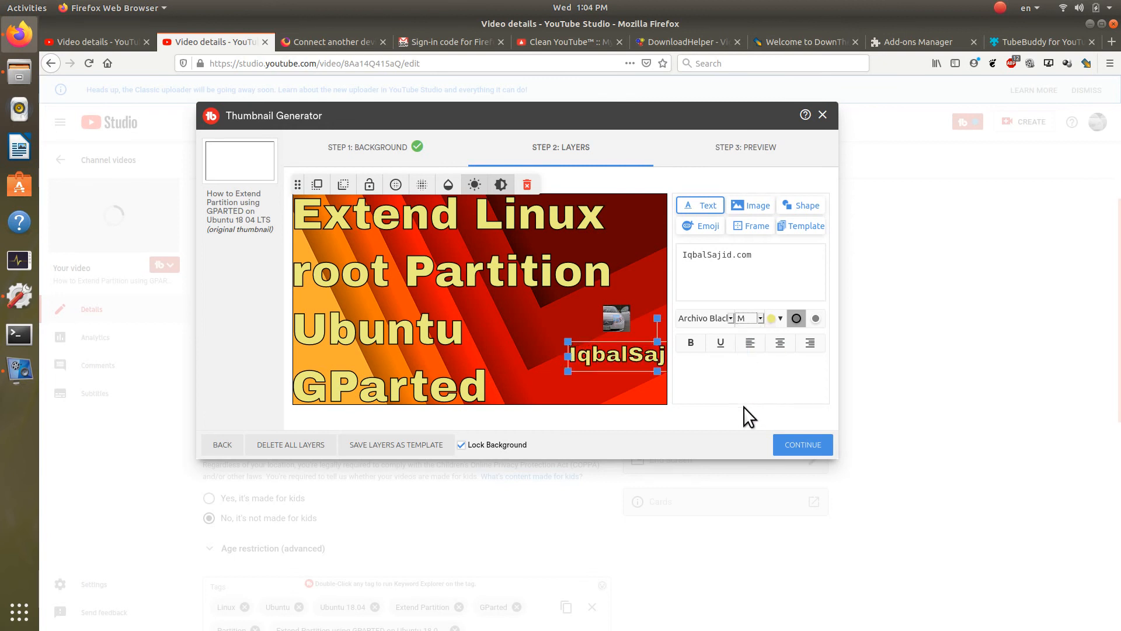
click(760, 318)
click(752, 346)
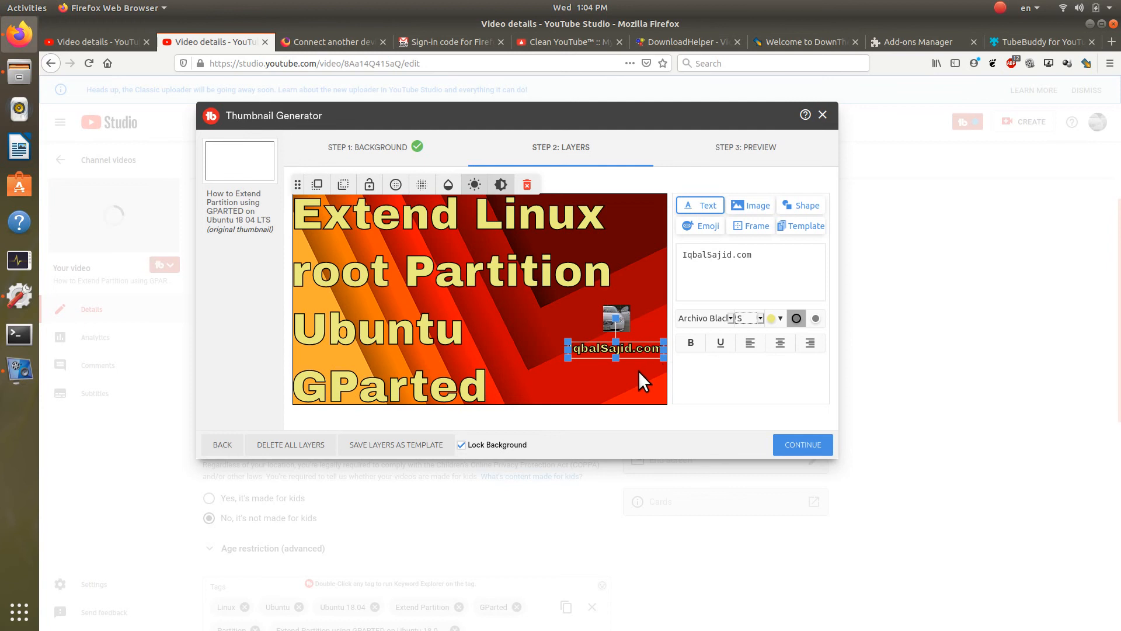
click(650, 286)
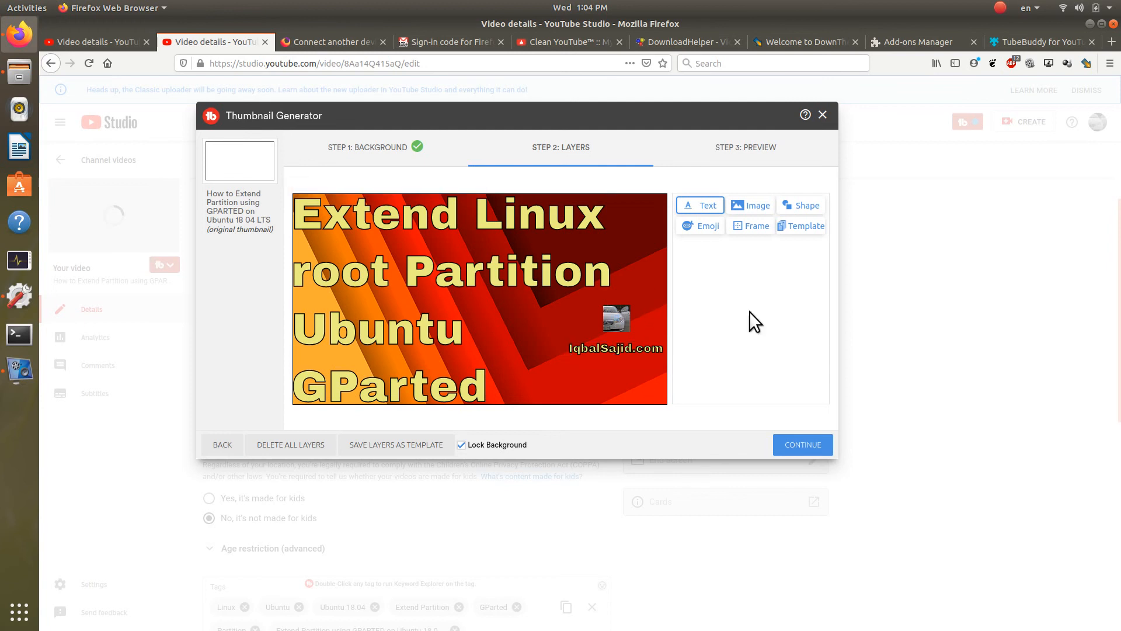
Step: Open the thumbnail's YouTube preview and compare it with the competing videos' thumbnails in the search results
click(805, 445)
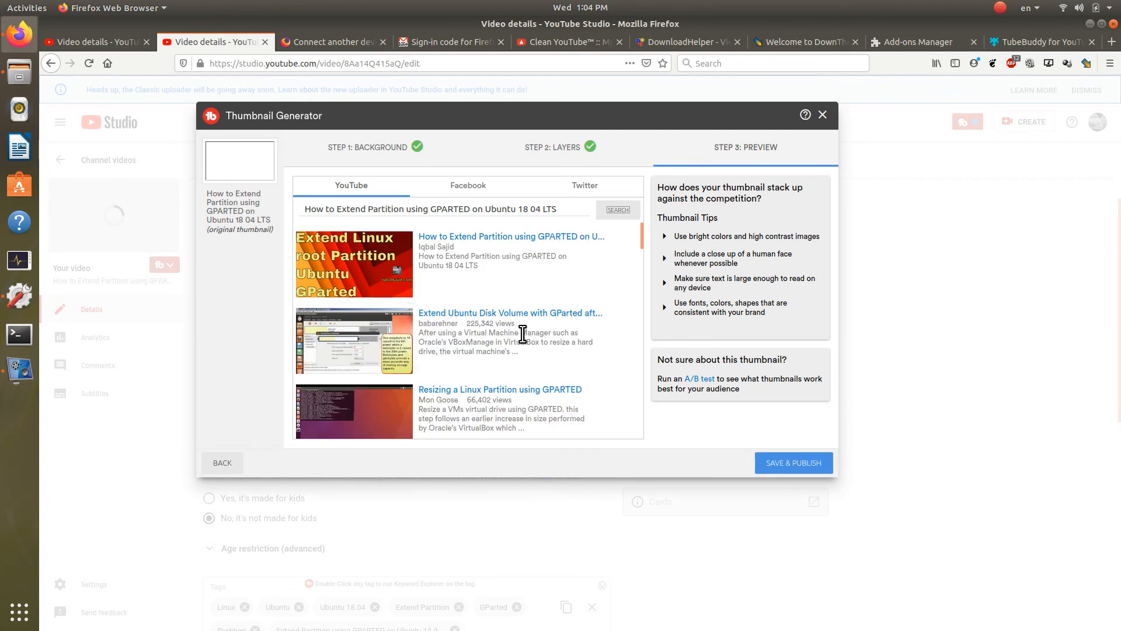
scroll(493, 318, down, 3)
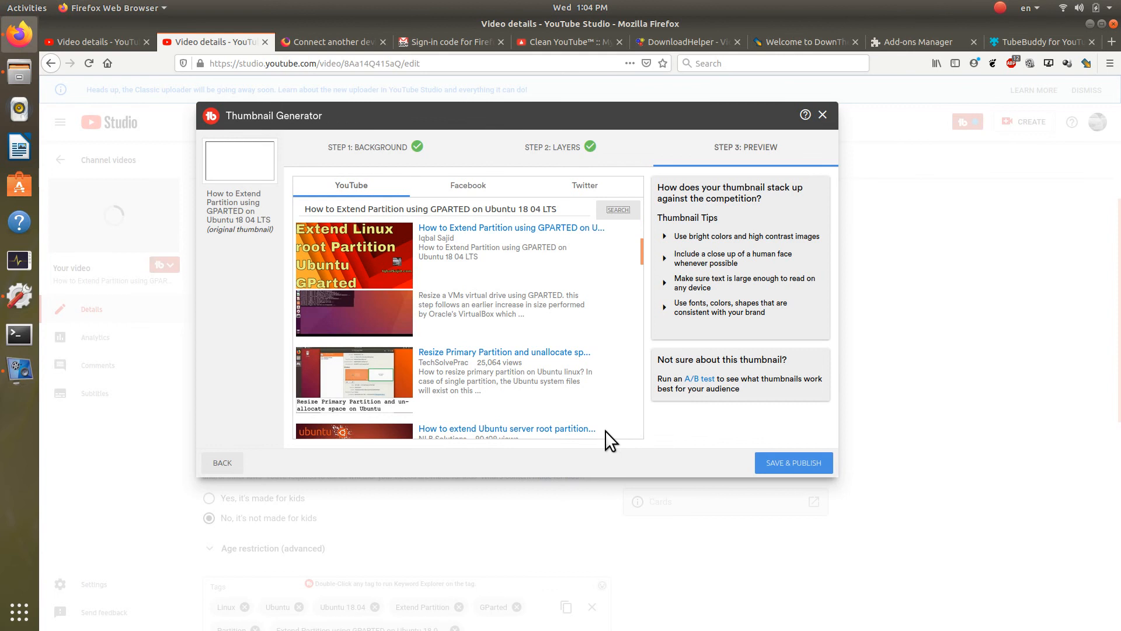
scroll(555, 384, down, 5)
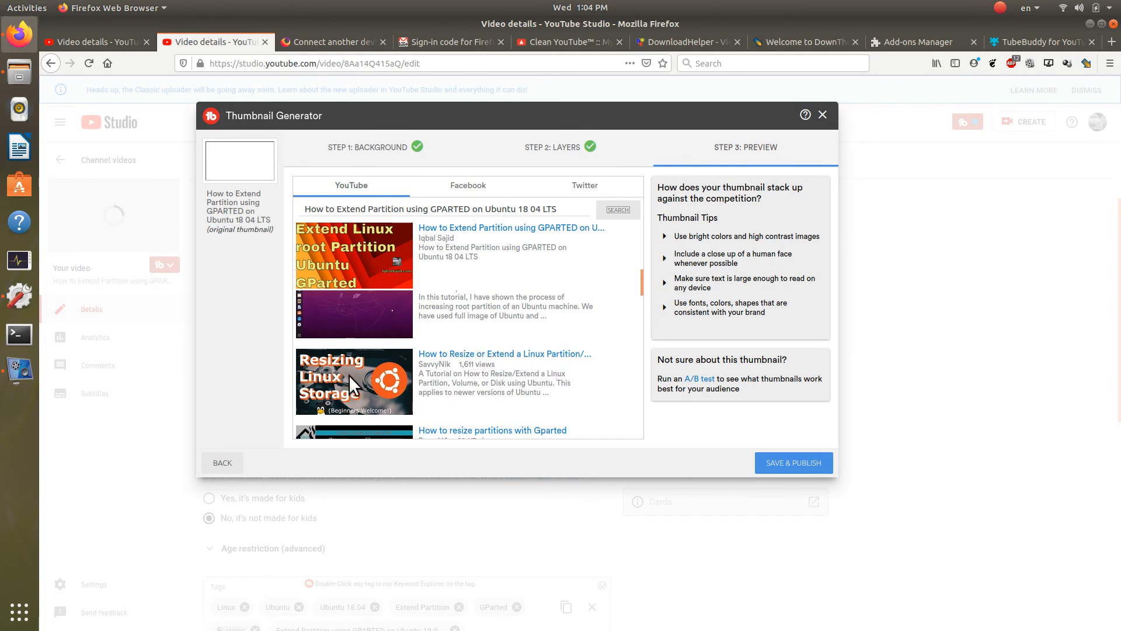
Step: Compare the thumbnail with the competing search results, open the "Extend Ubuntu Disk Volume with GParted" video, and return to the video details page
scroll(534, 353, down, 3)
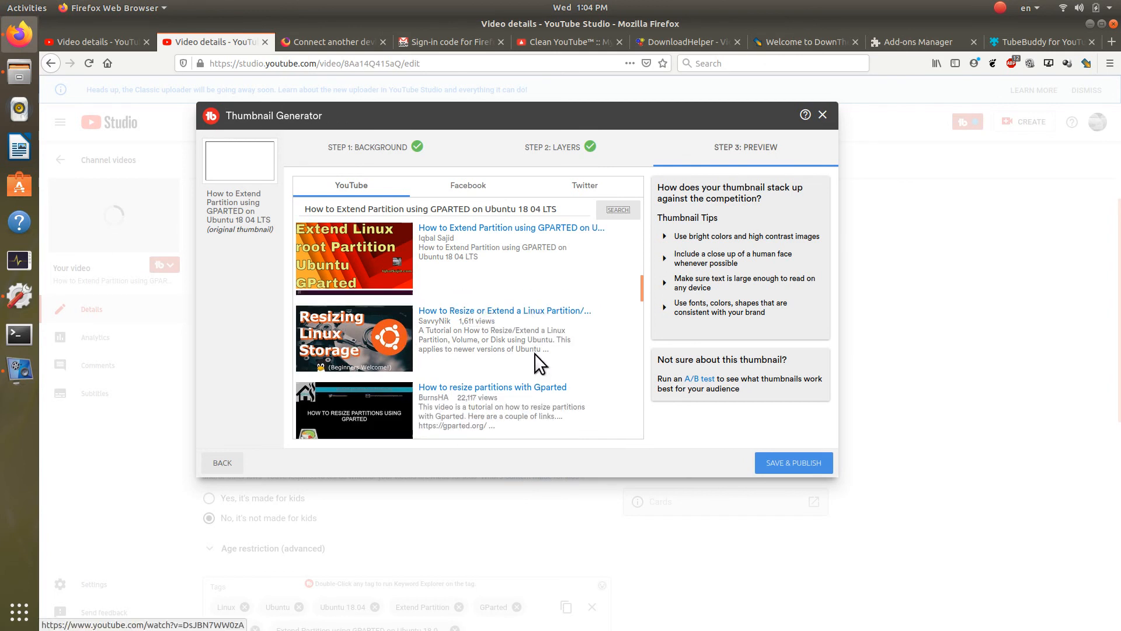
scroll(537, 354, up, 4)
scroll(537, 354, up, 3)
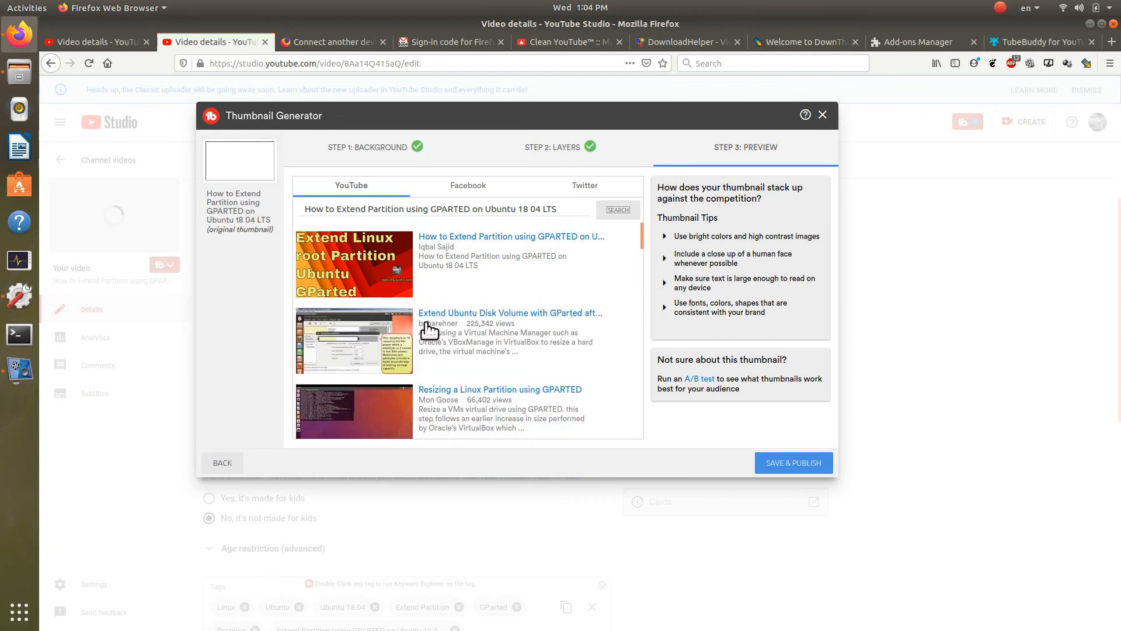
click(584, 323)
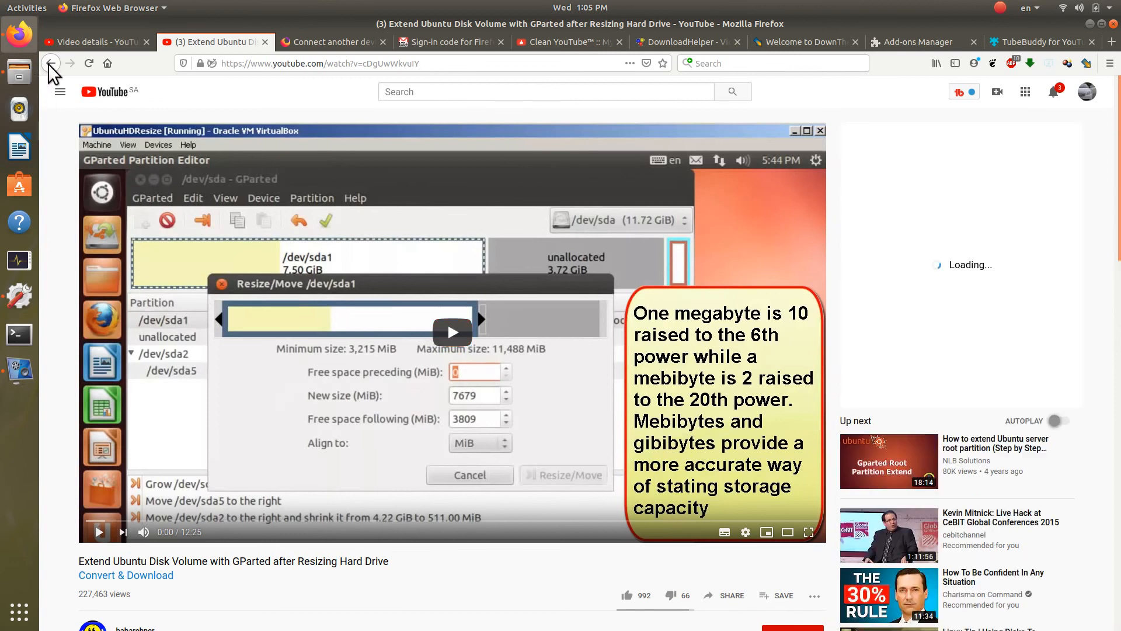
click(48, 65)
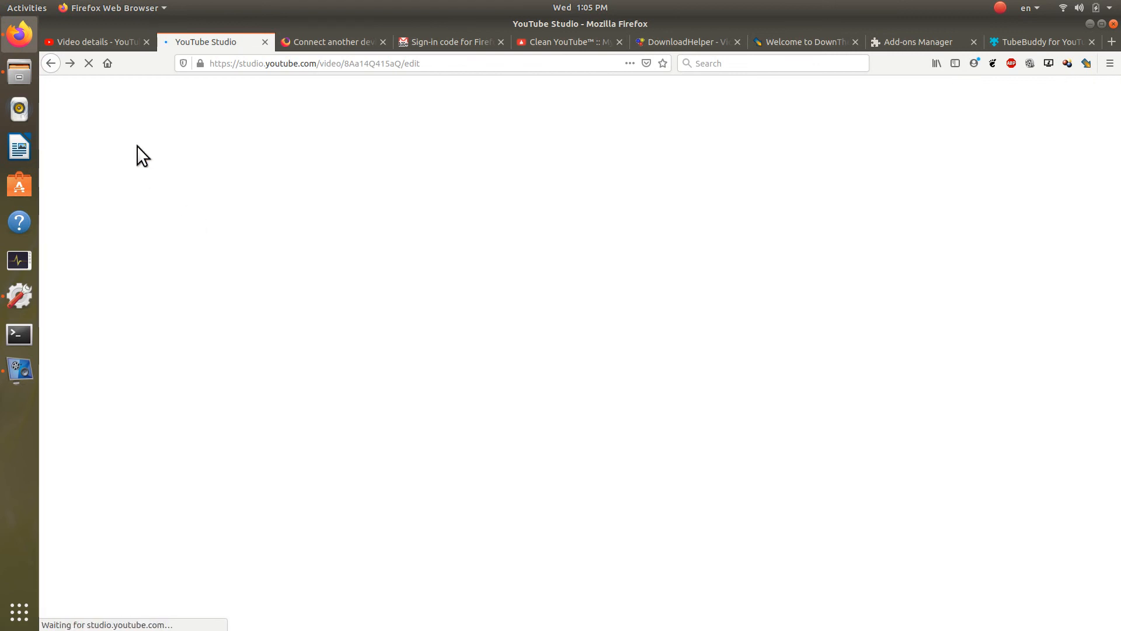
Step: Check the upload progress in the other video details tab, and review the thumbnail and tags sections of the reloaded details page
click(101, 39)
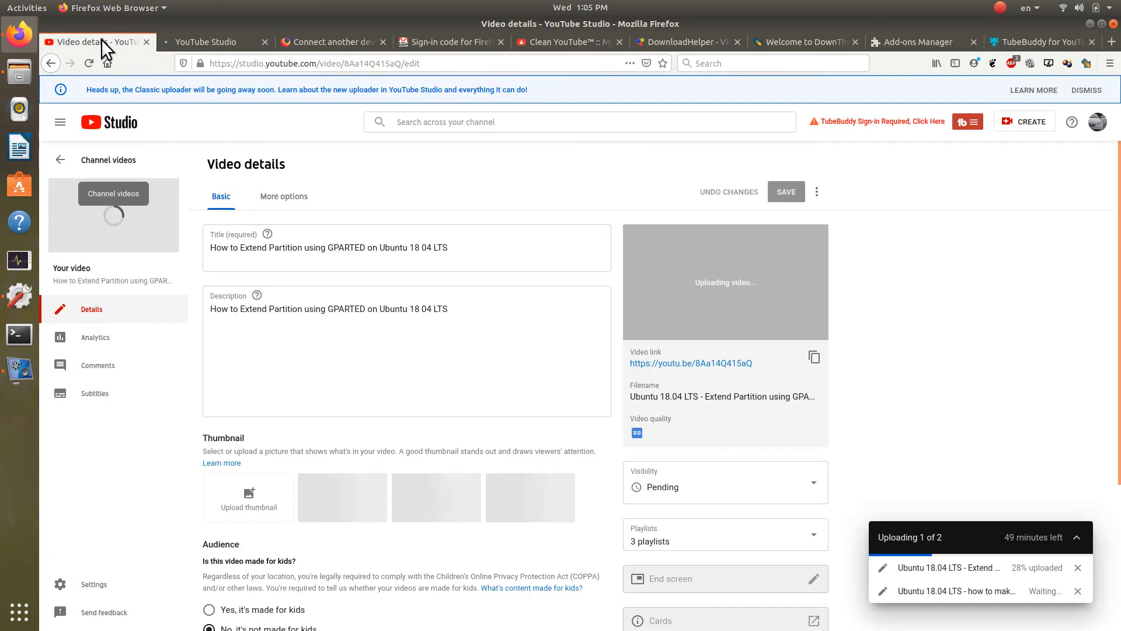
click(223, 41)
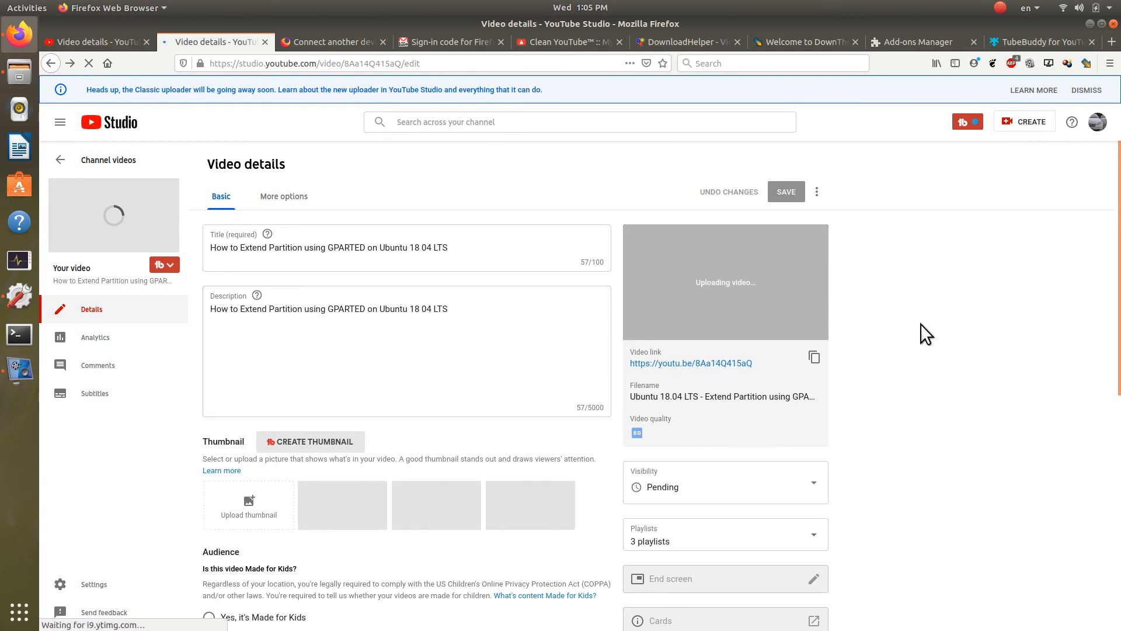
scroll(920, 325, down, 3)
scroll(911, 328, down, 4)
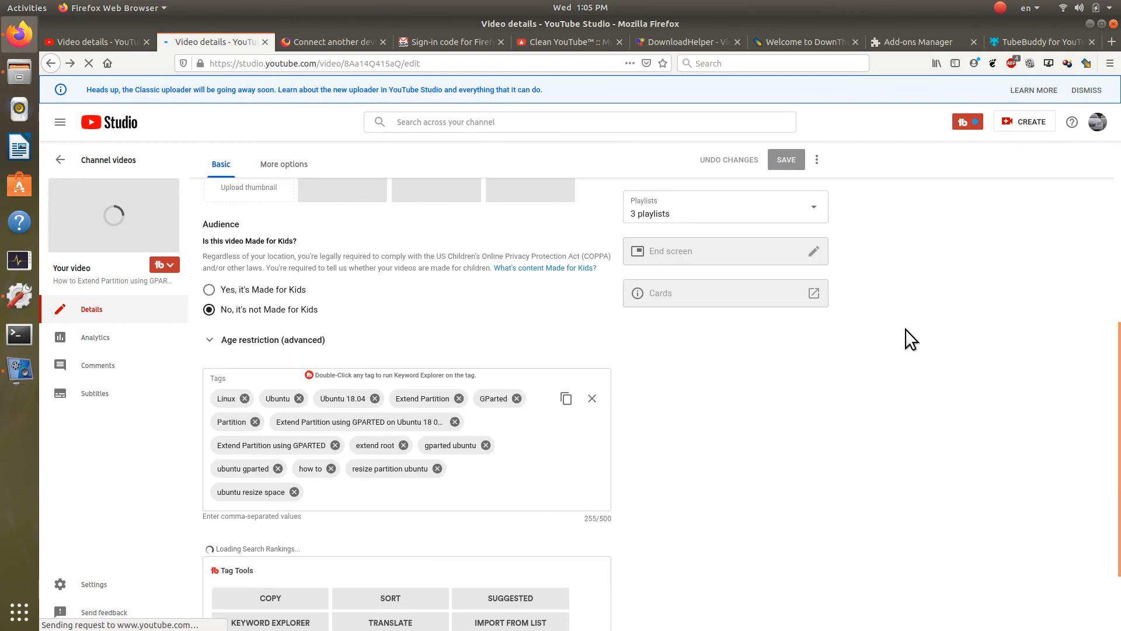
scroll(888, 336, up, 5)
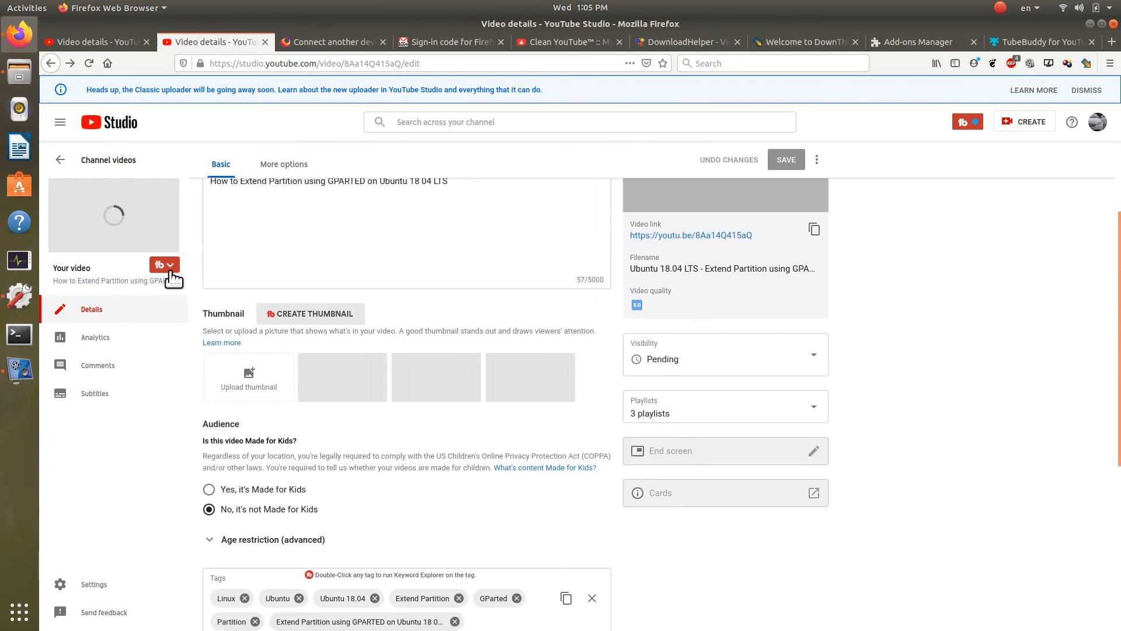
Step: Start a new TubeBuddy thumbnail with the red and orange striped image as its background, and proceed to the layers stage
click(311, 315)
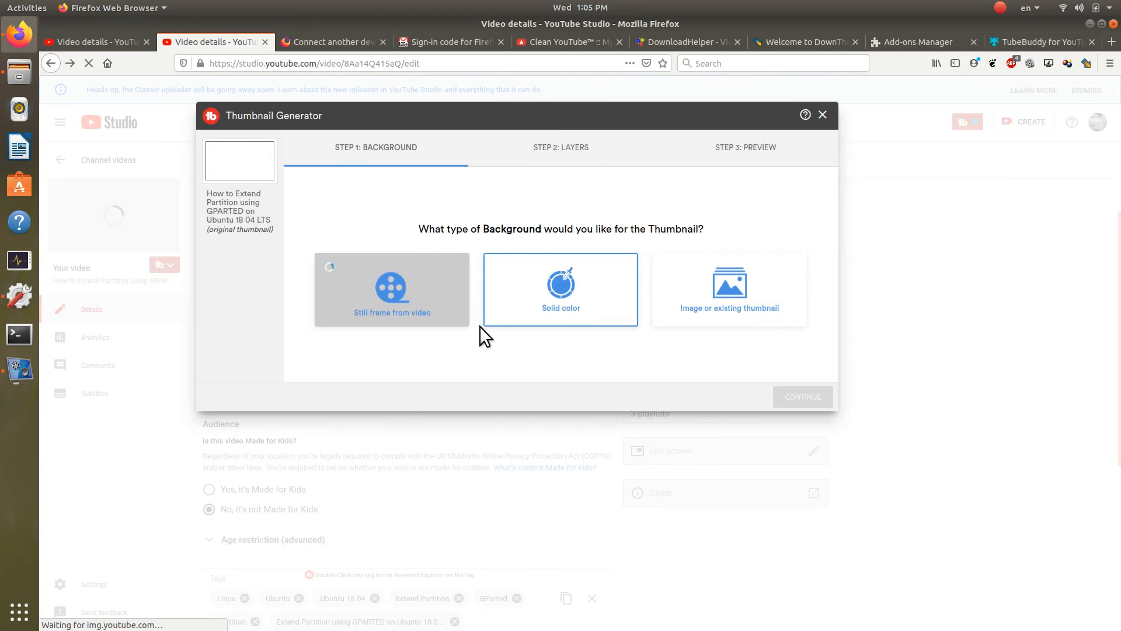
click(749, 293)
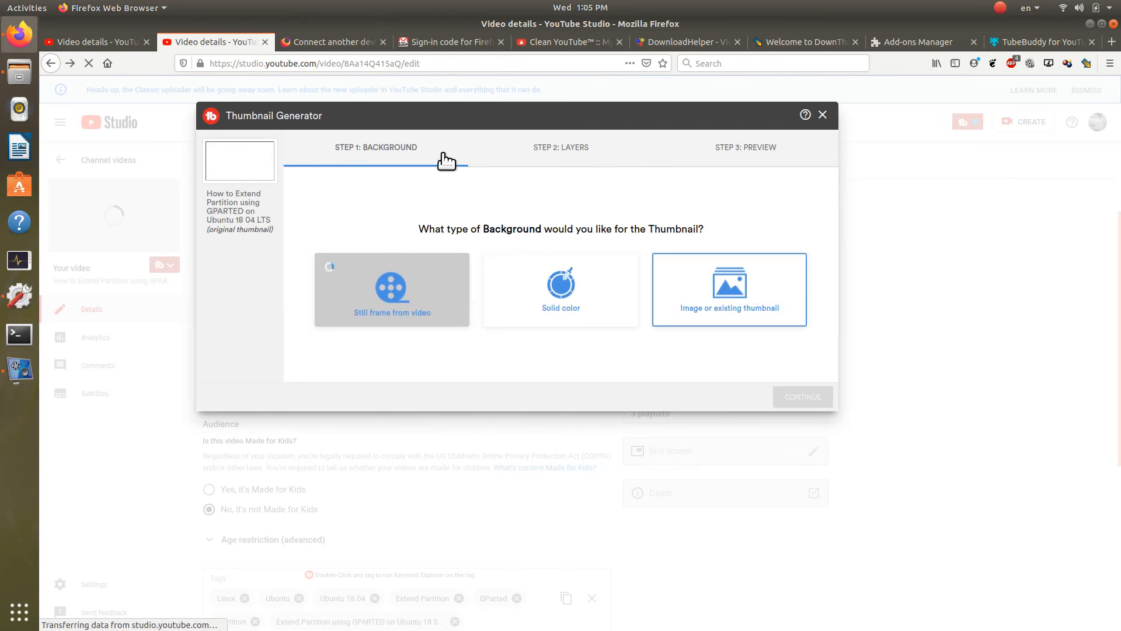
click(576, 151)
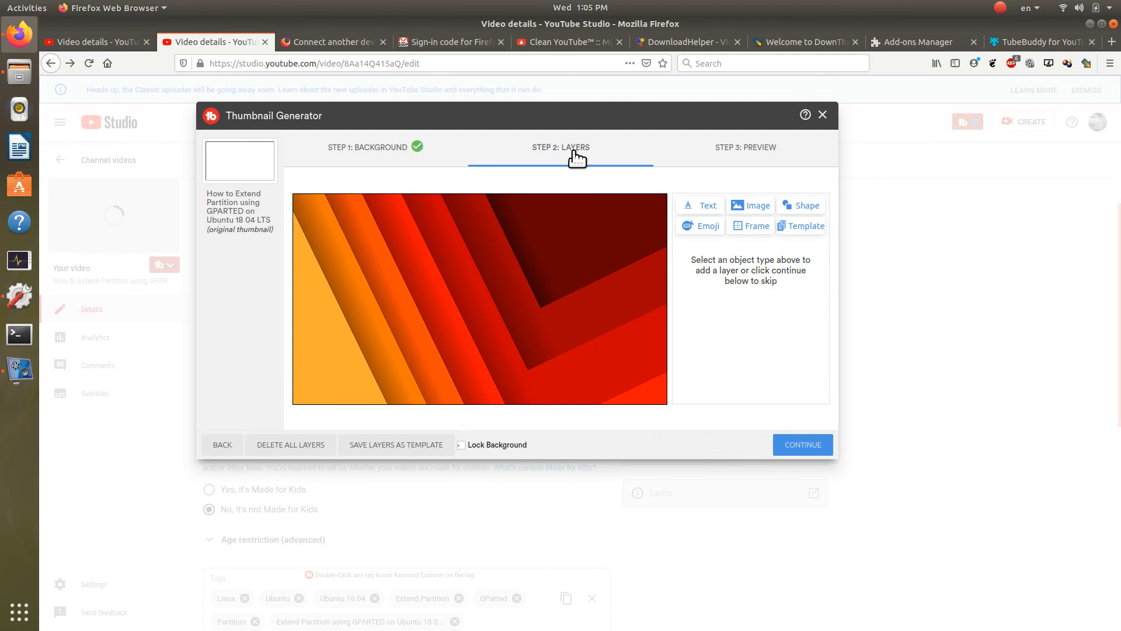
click(388, 153)
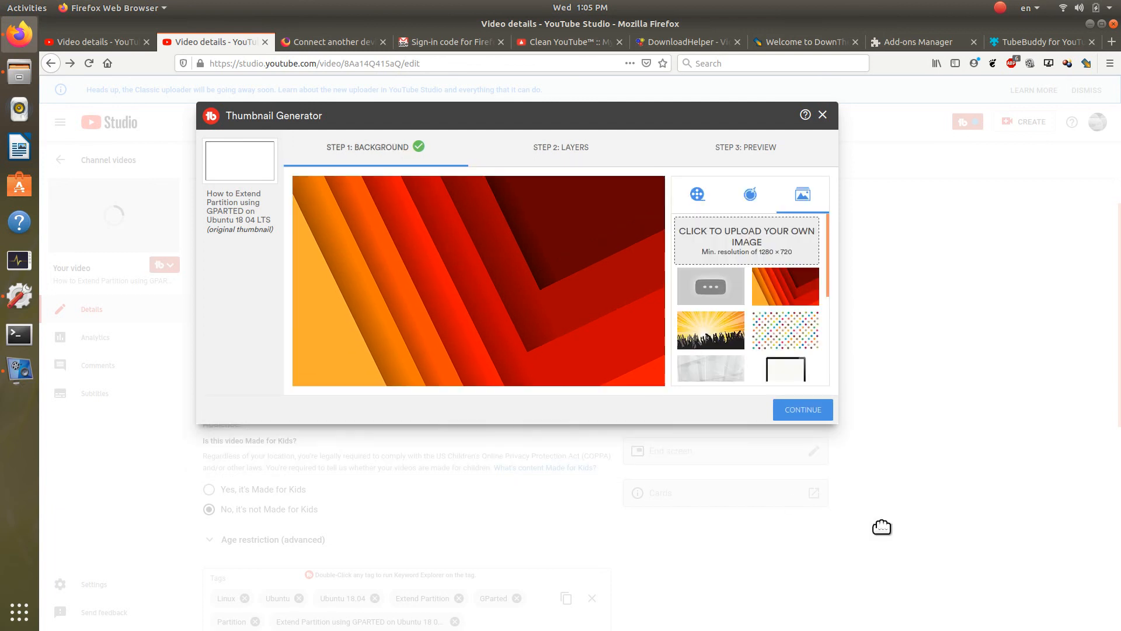
click(790, 410)
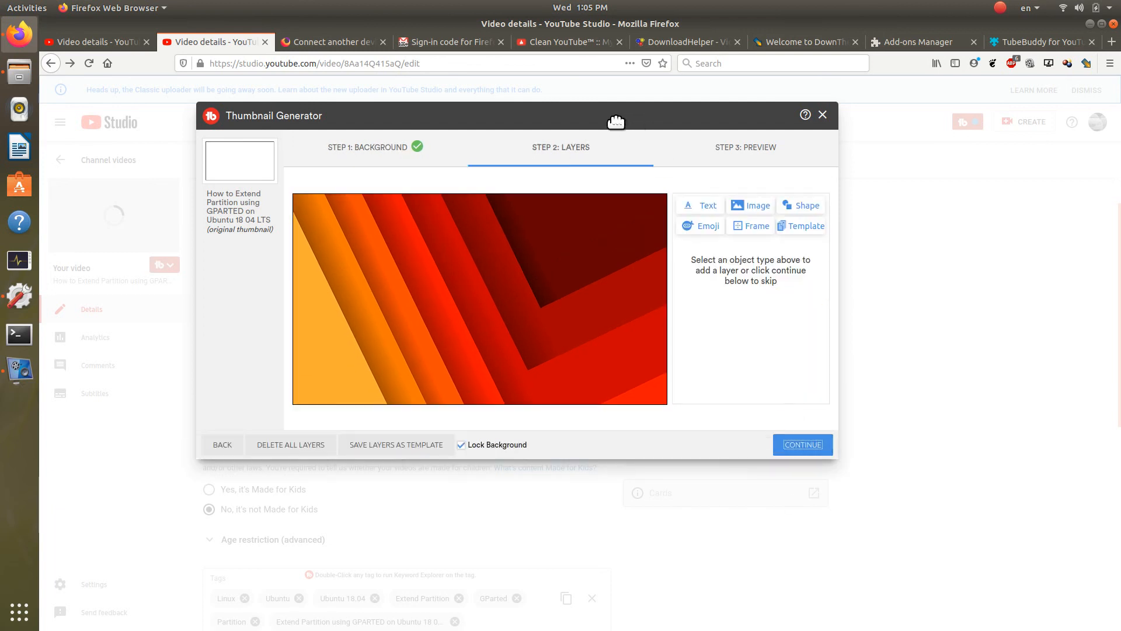
drag(569, 120, 669, 137)
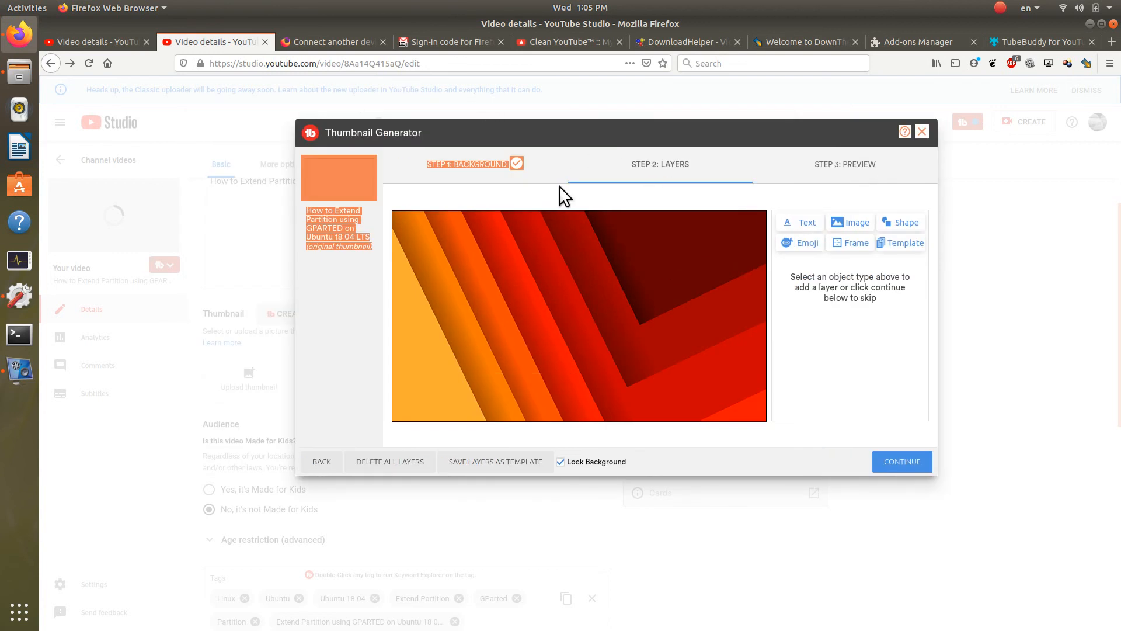
Step: Enter the two-line text "Extend Linux" and "root Partition" for a new thumbnail text layer
click(808, 227)
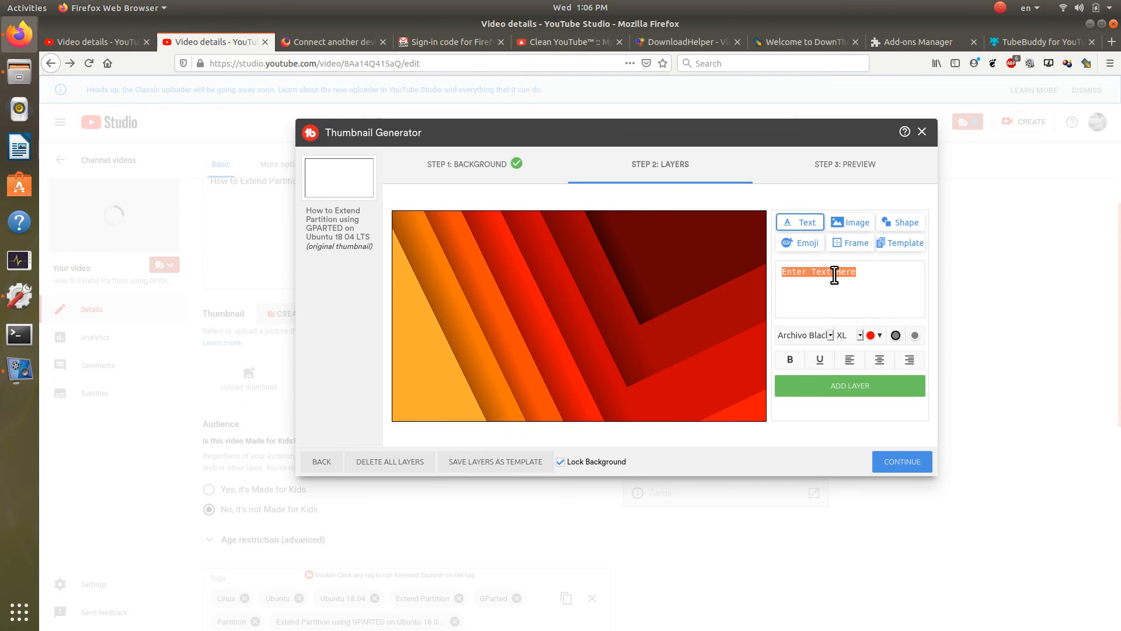
text(Exten)
text(artition)
key(Return)
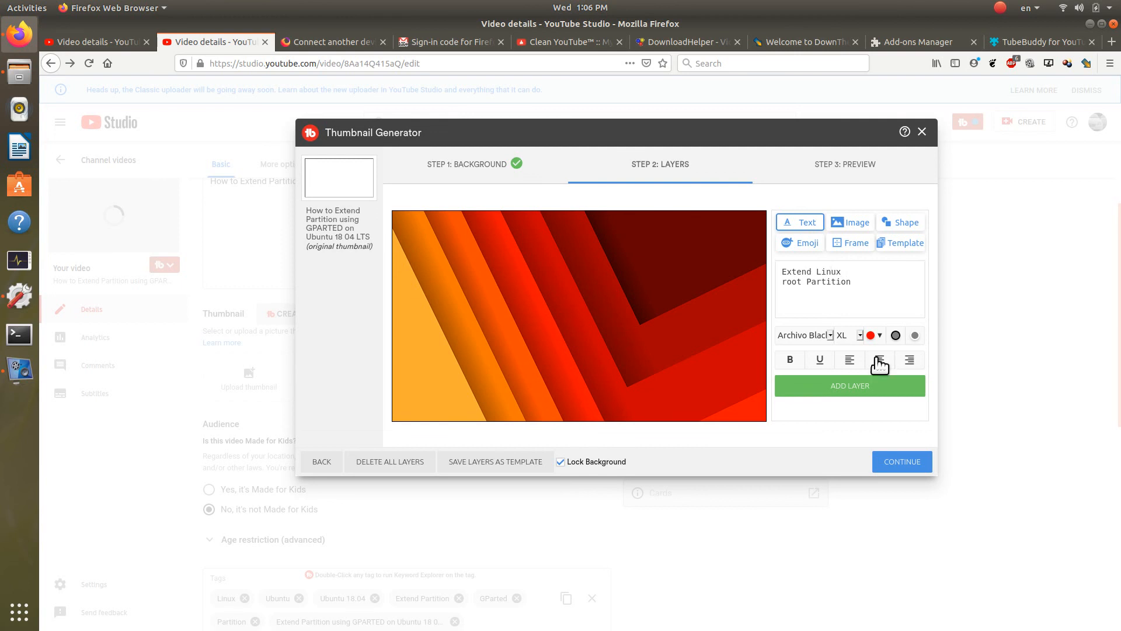
Step: Turn on the outline for the thumbnail text and set its colour to yellow #edf83a
click(895, 336)
click(880, 336)
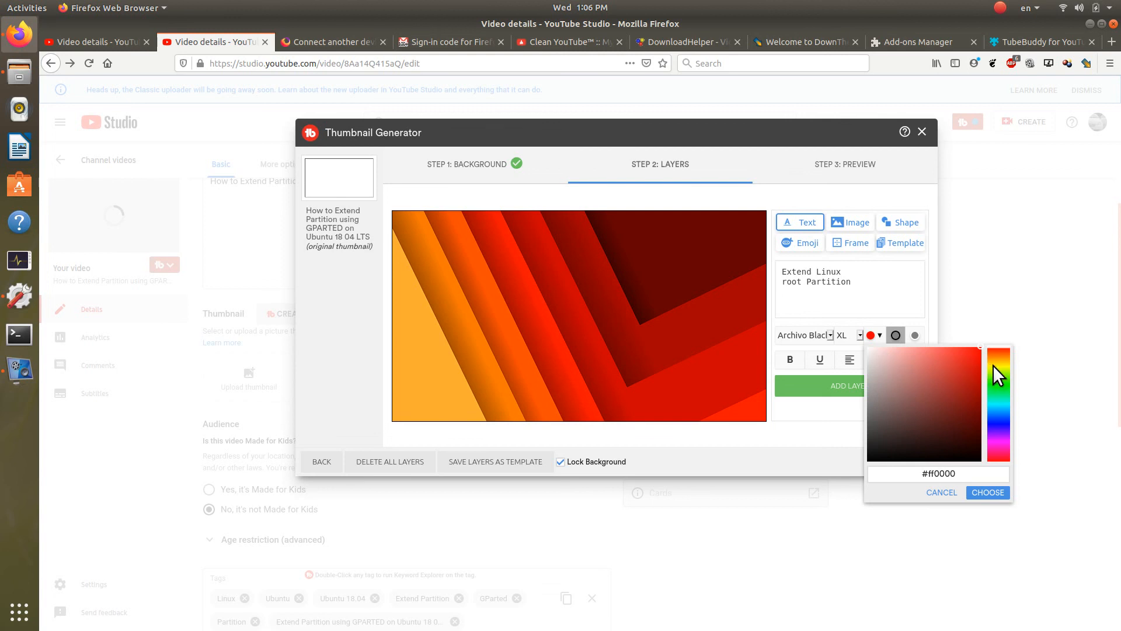
click(997, 366)
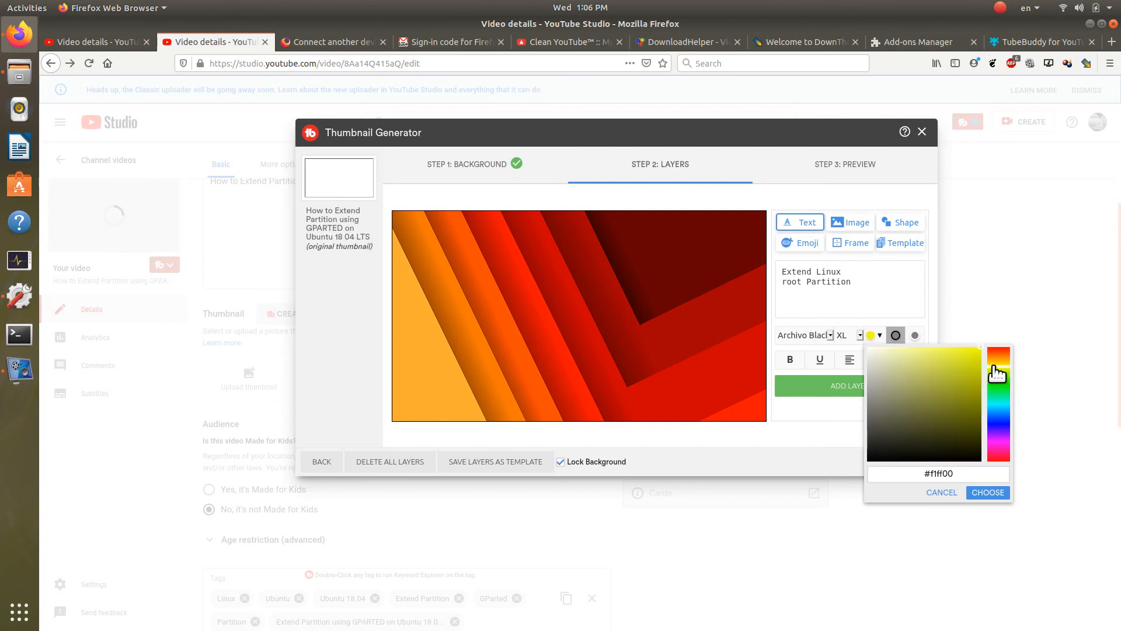
drag(984, 354, 954, 349)
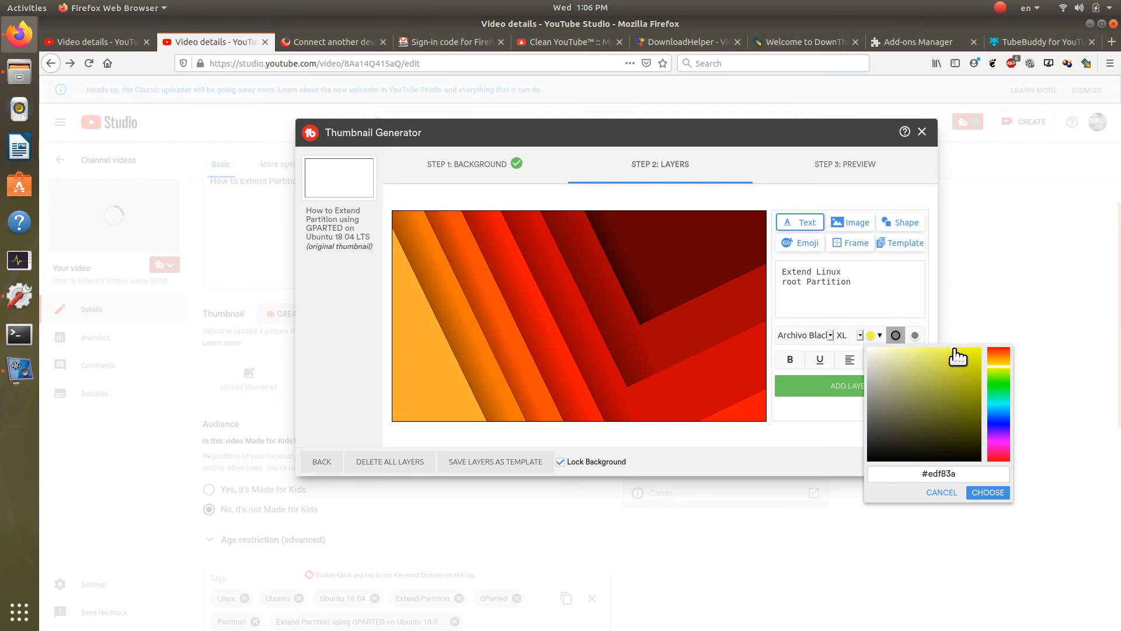
click(985, 493)
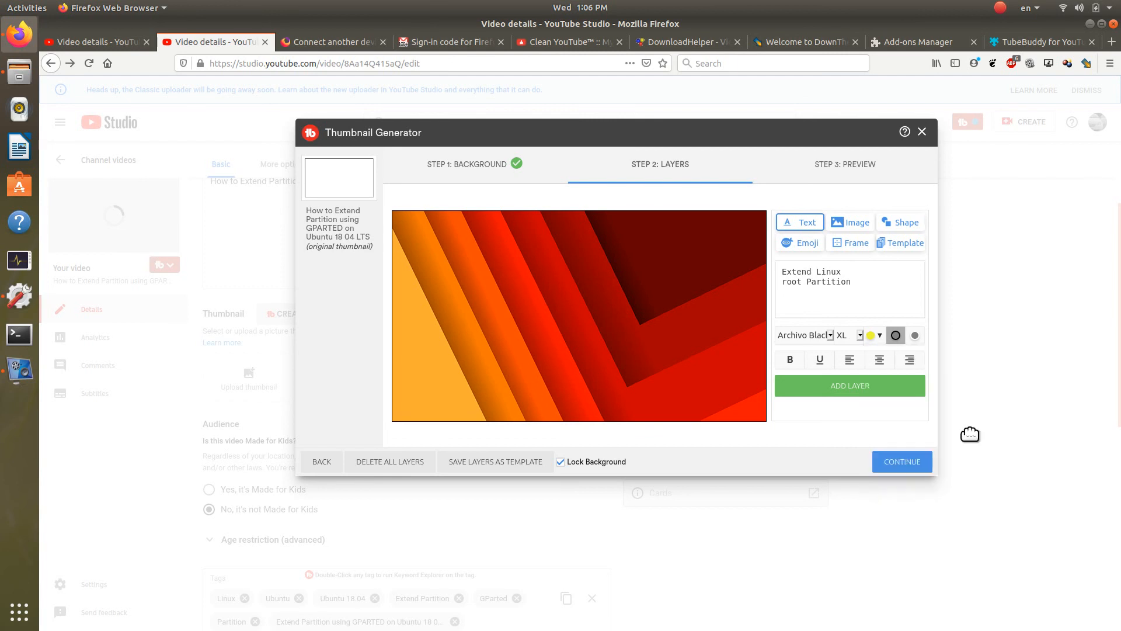
Step: Add the text layer to the thumbnail and move it to the thumbnail's upper-left corner
click(871, 392)
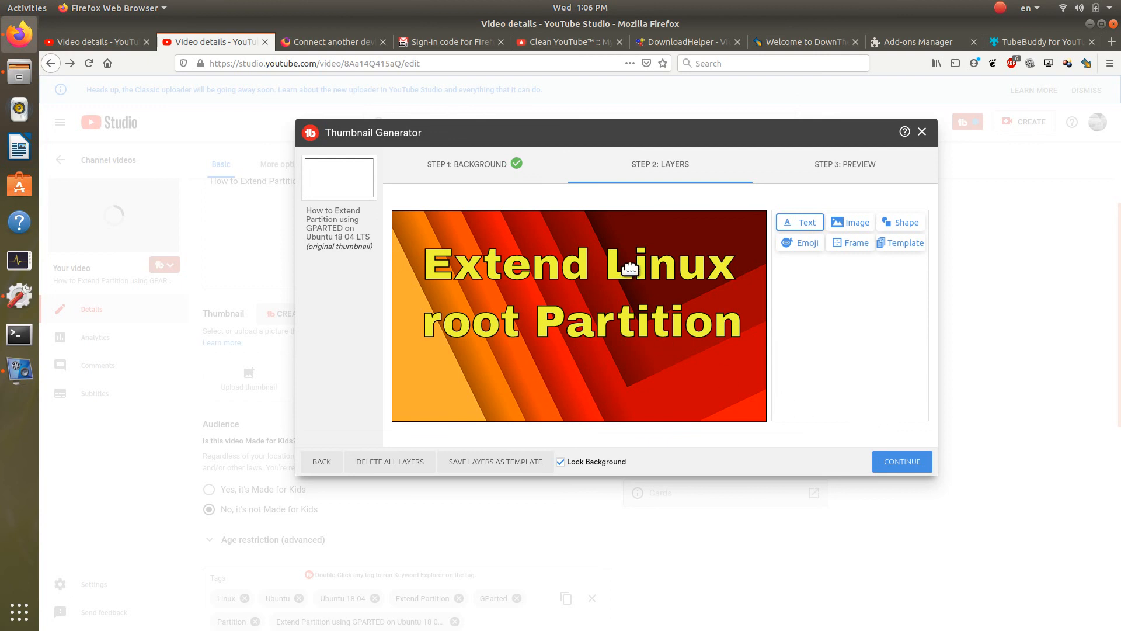
drag(552, 273, 557, 249)
click(605, 368)
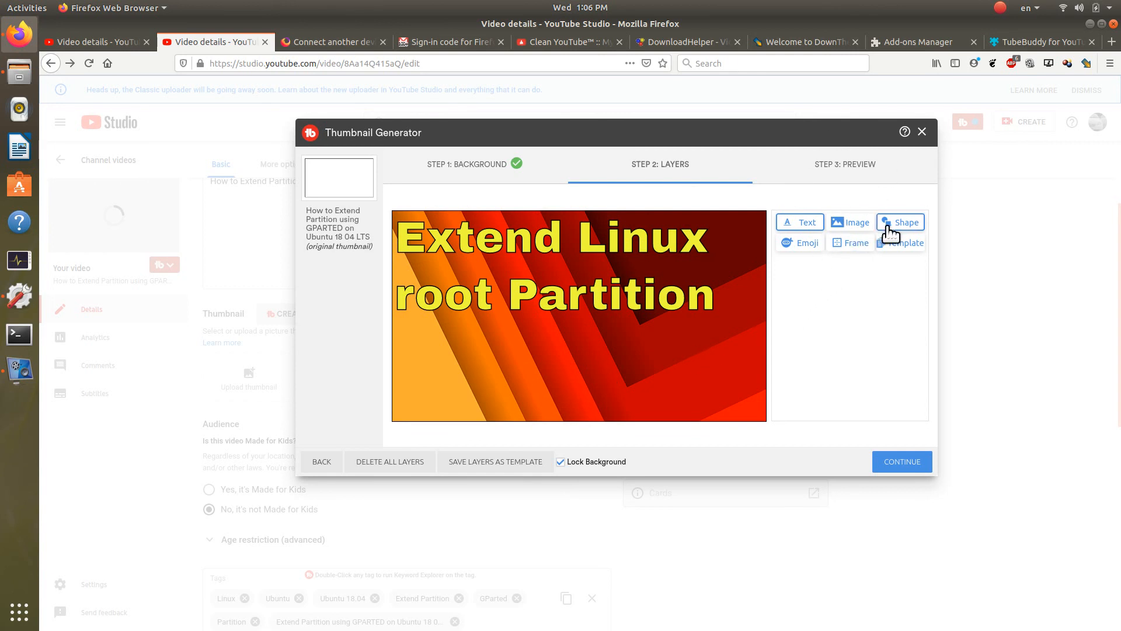
click(812, 250)
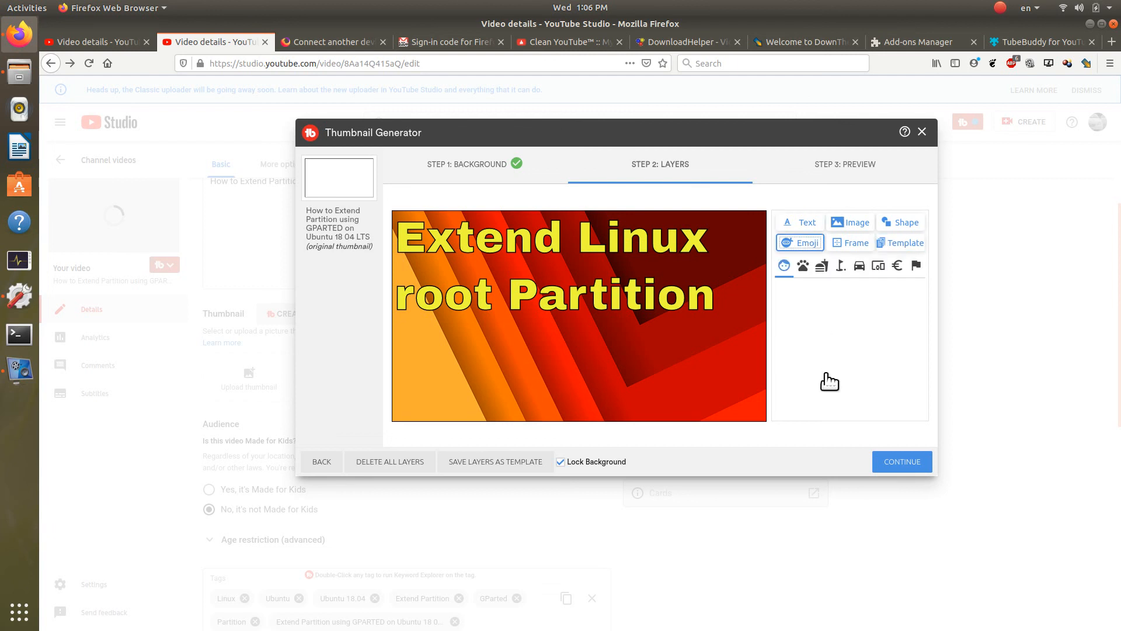
click(804, 268)
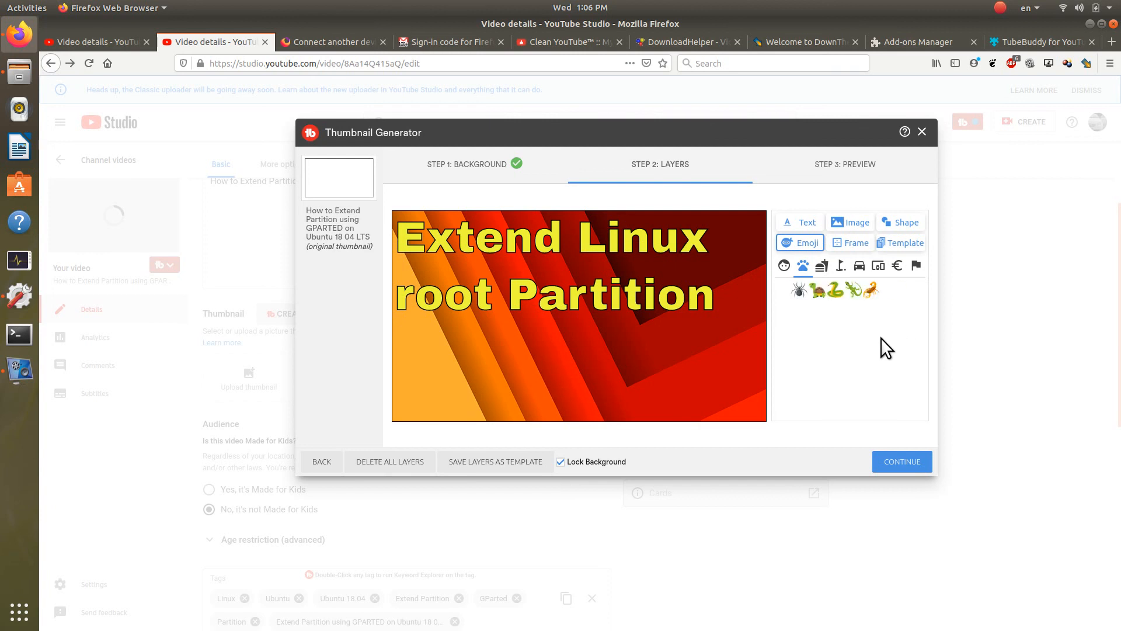
Step: Proceed to the thumbnail's preview, then save and publish the thumbnail
click(905, 462)
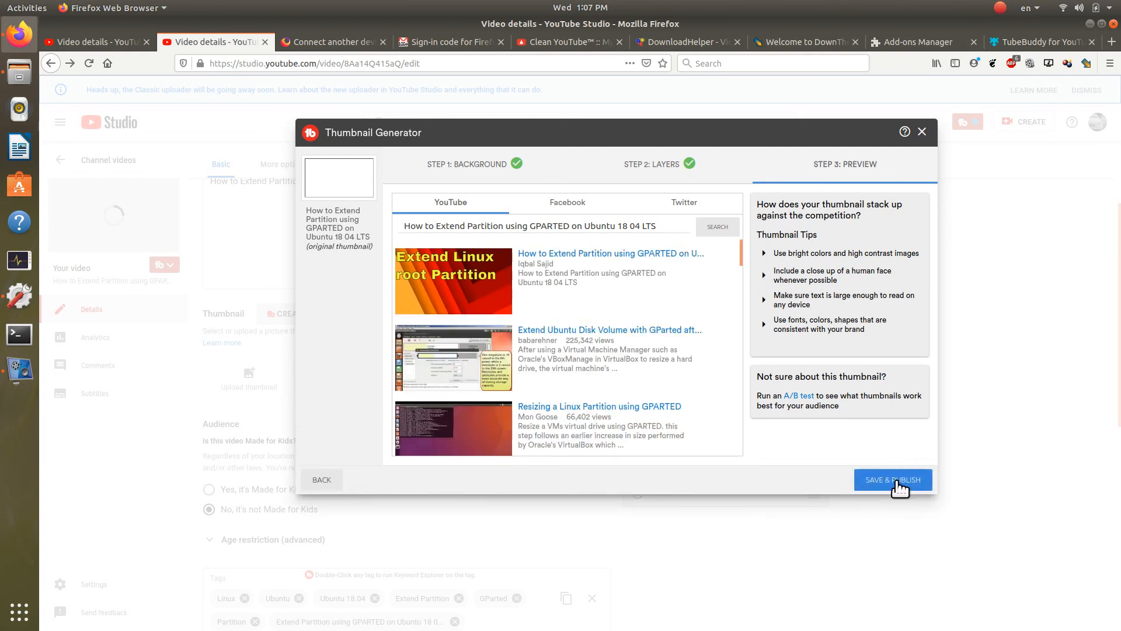
click(900, 484)
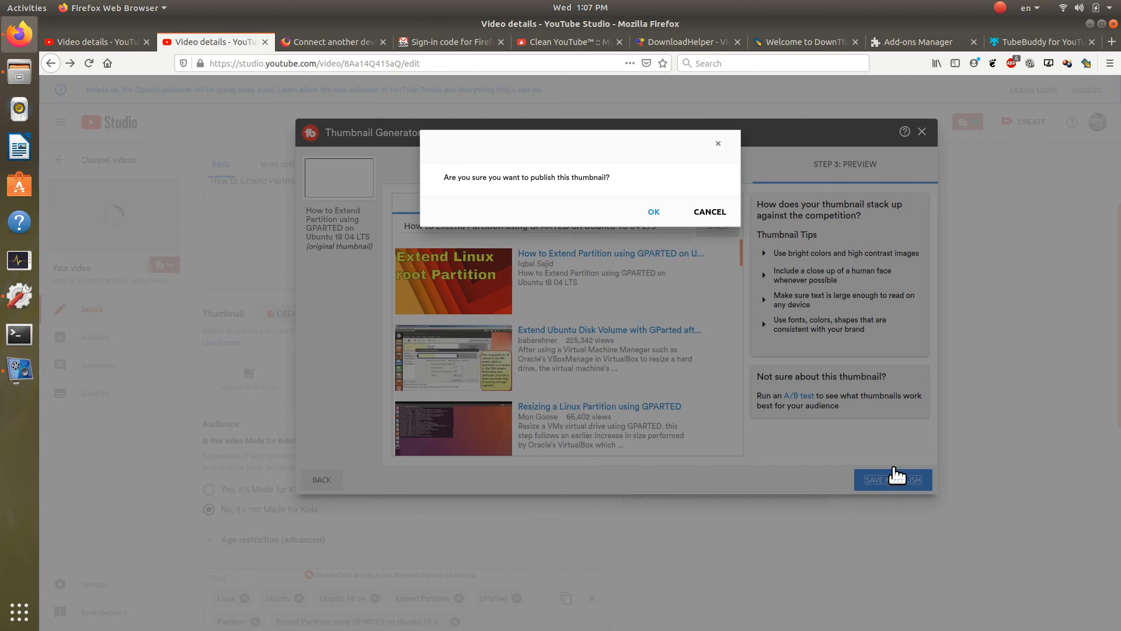
click(649, 213)
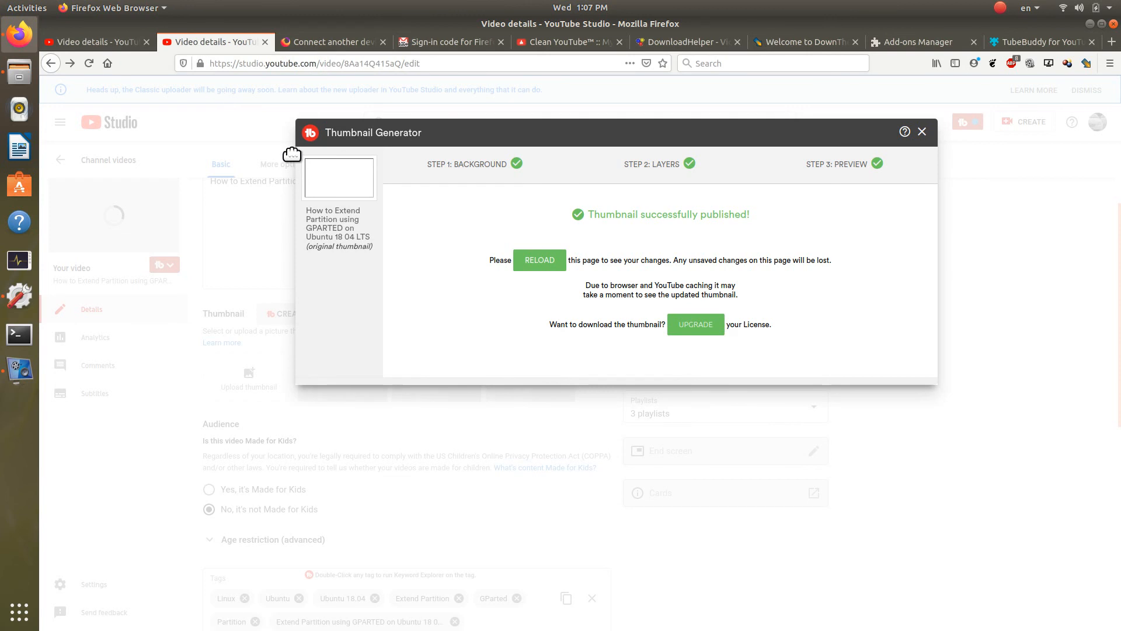
Step: Check the upload progress in the other video details tab, and reload the GPARTED video's details page to show the published thumbnail
click(112, 44)
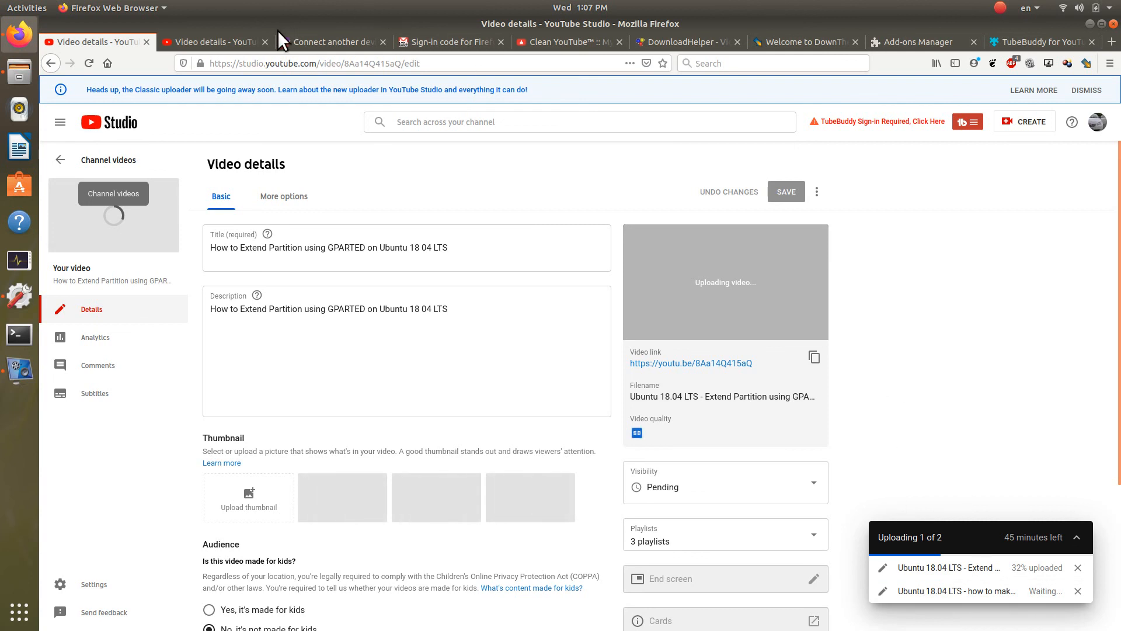
click(224, 41)
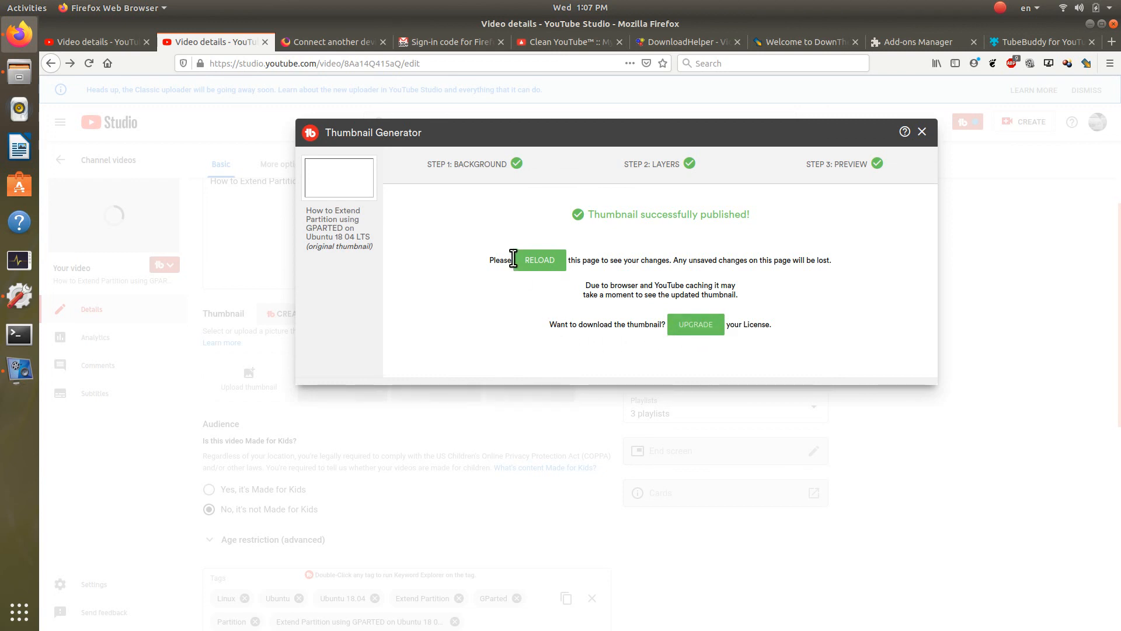
click(555, 270)
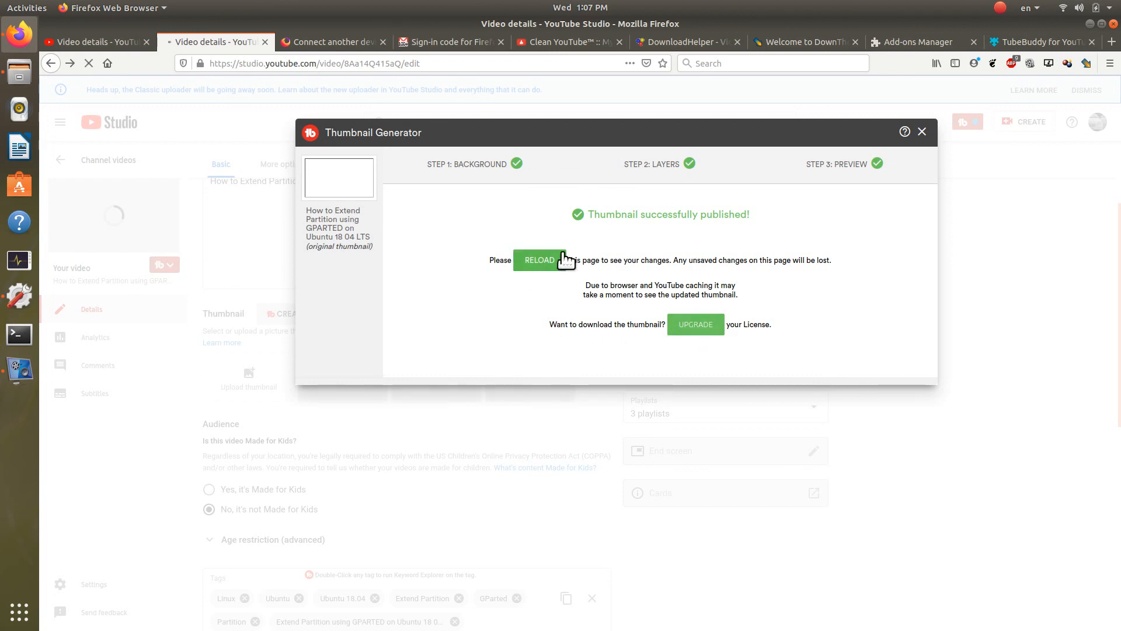